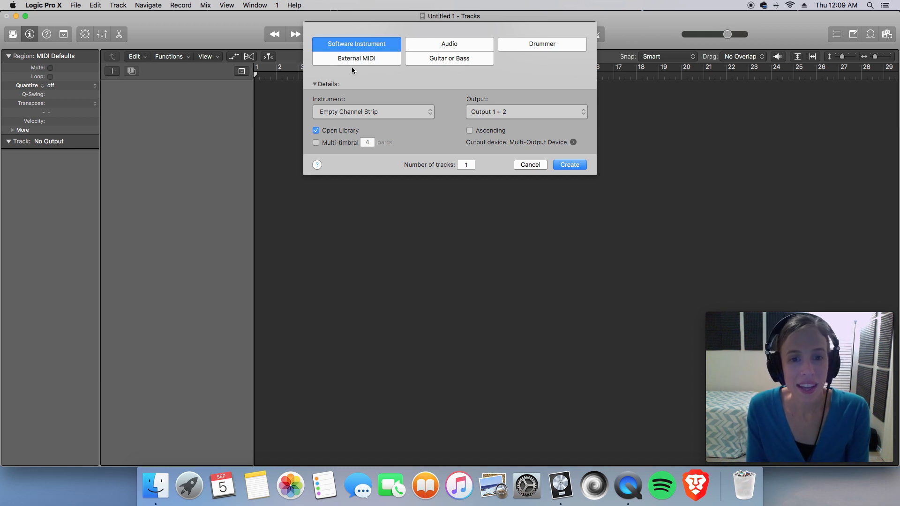
- Create one software instrument track with an empty channel strip and insert a stereo Alchemy instrument on it
click(575, 164)
drag(842, 56, 847, 56)
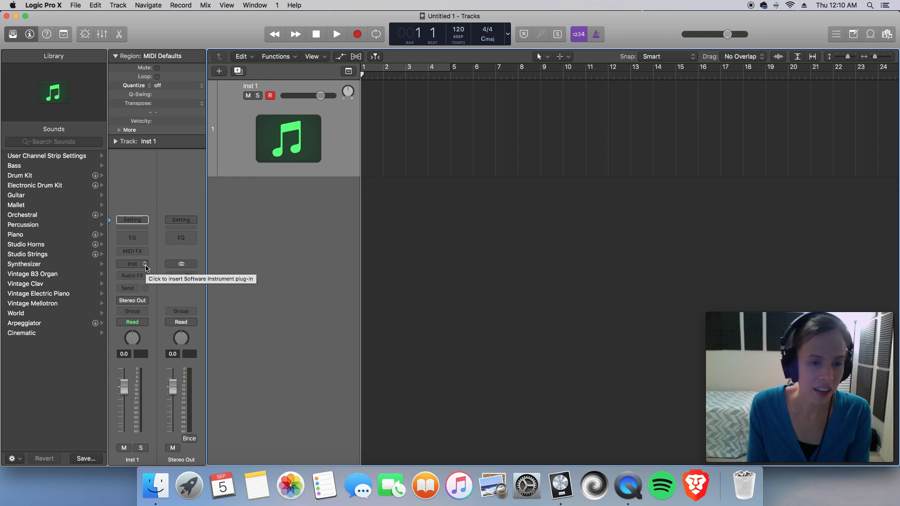
click(145, 265)
mouse_move(164, 283)
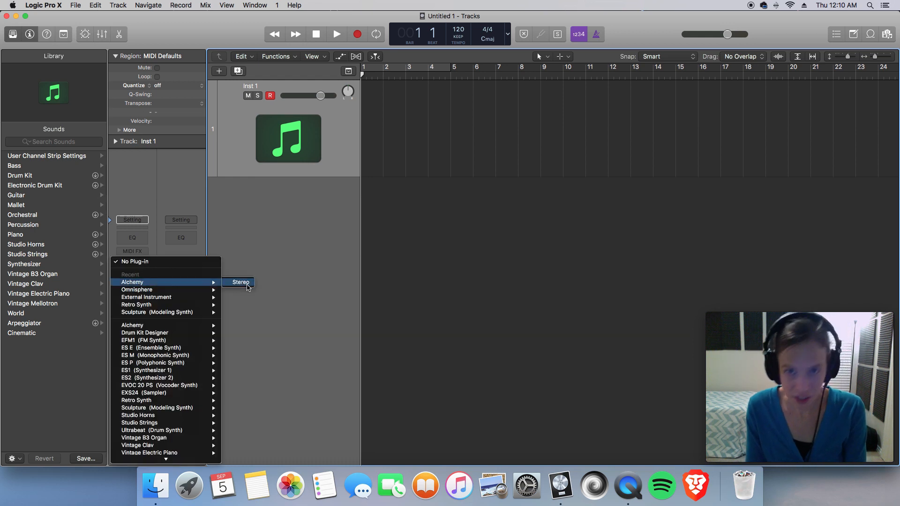
click(240, 282)
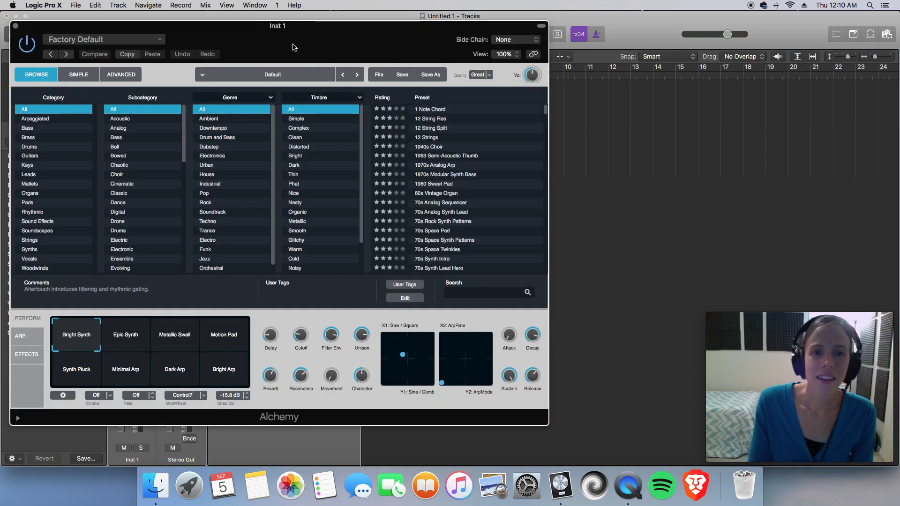
drag(285, 39, 379, 63)
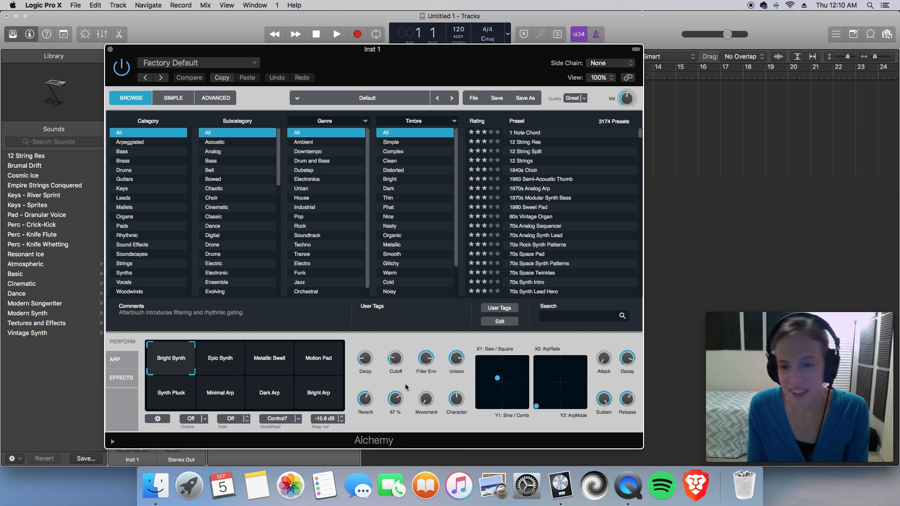
- Show Alchemy's advanced view and initialize the preset
click(210, 100)
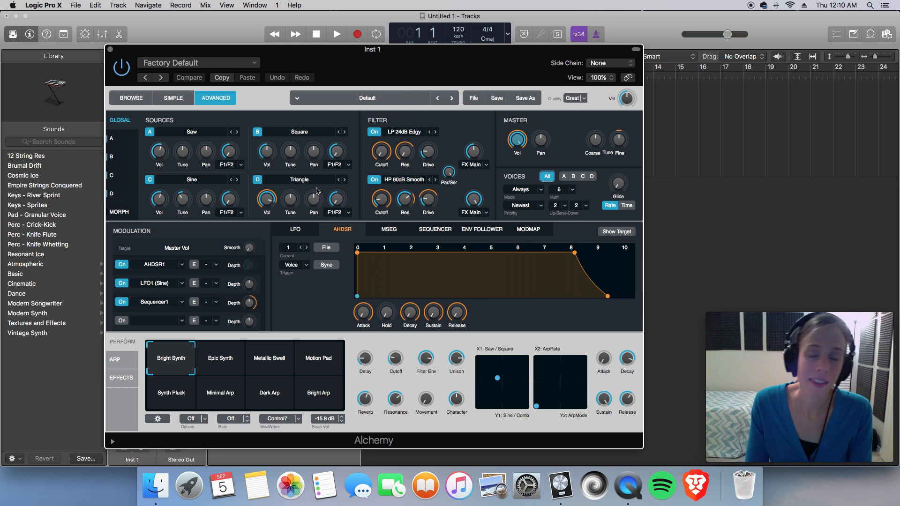
click(471, 102)
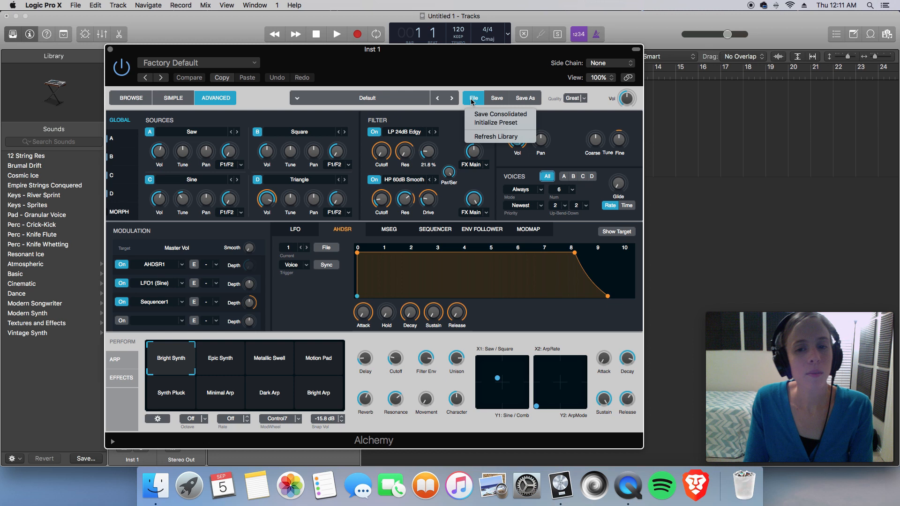
click(476, 125)
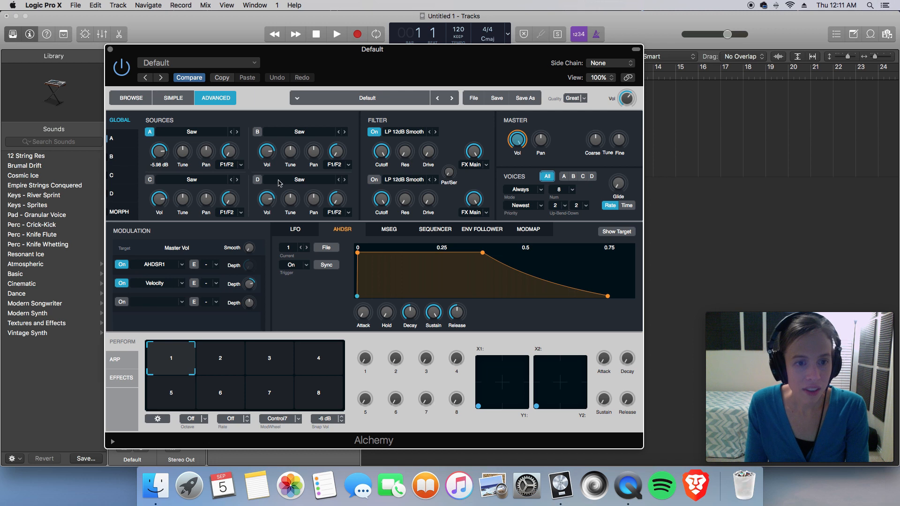
- Turn the volumes of Alchemy sources B, C and D all the way down
click(161, 201)
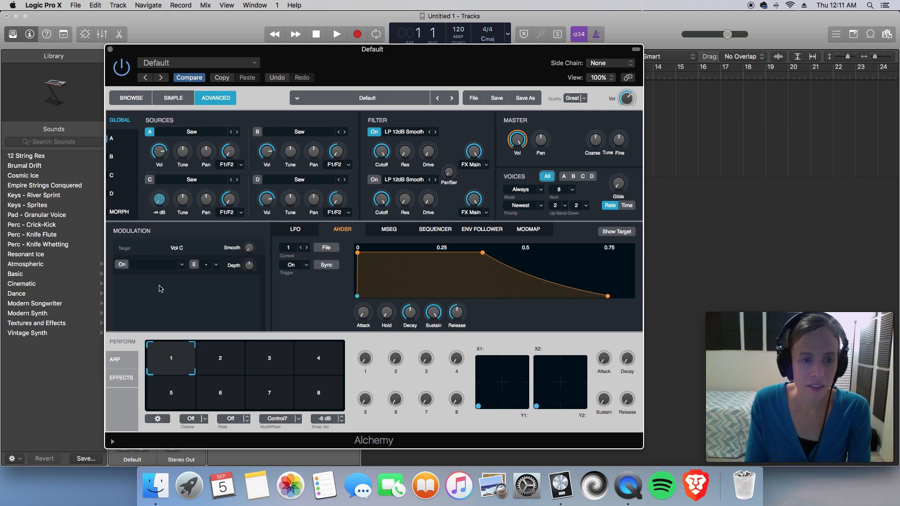
click(267, 198)
drag(266, 149, 267, 232)
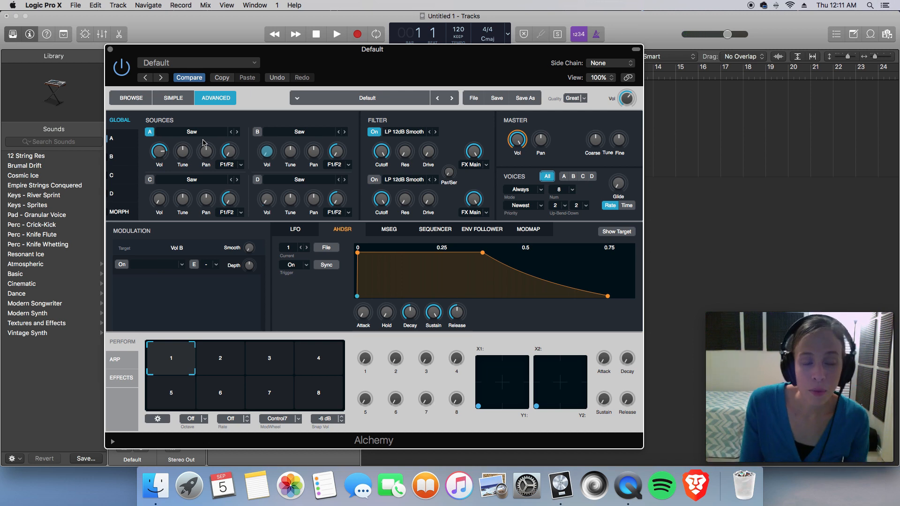
- In source A, replace the saw oscillator with white noise at about -2.56 dB and raise the source volume
click(124, 143)
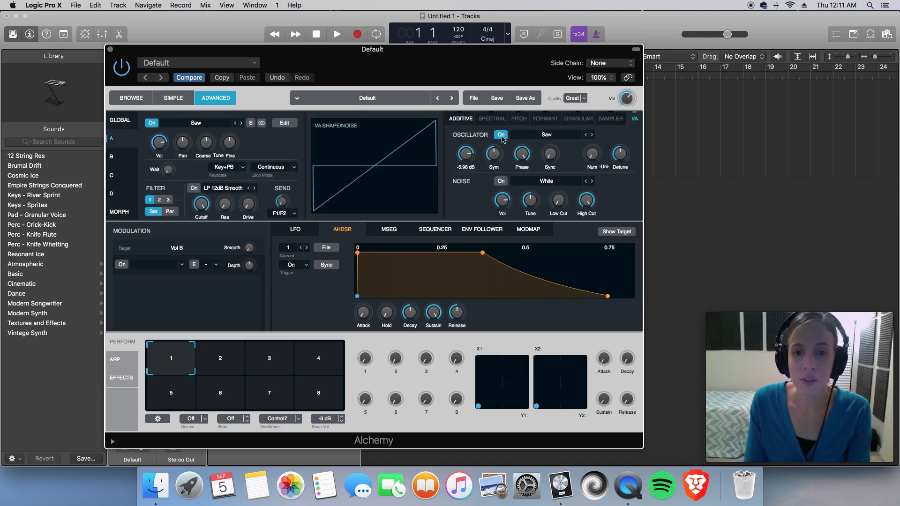
click(501, 135)
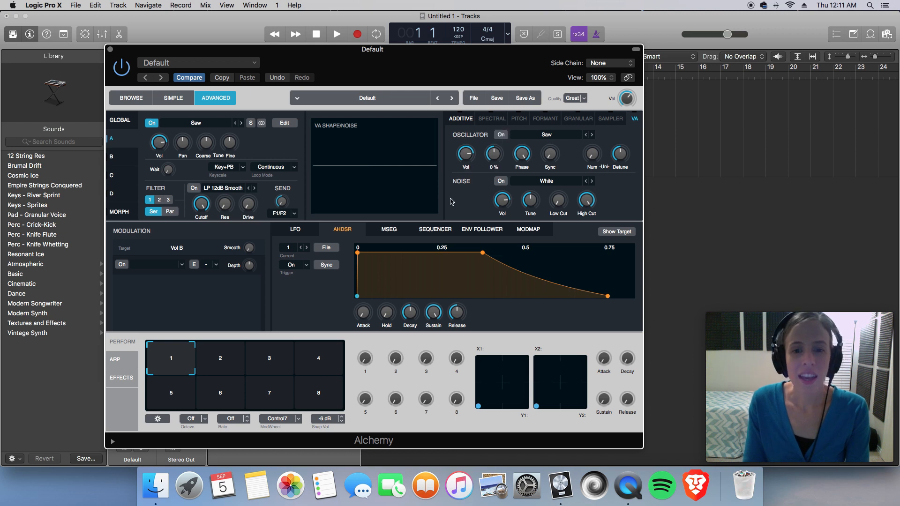
click(501, 181)
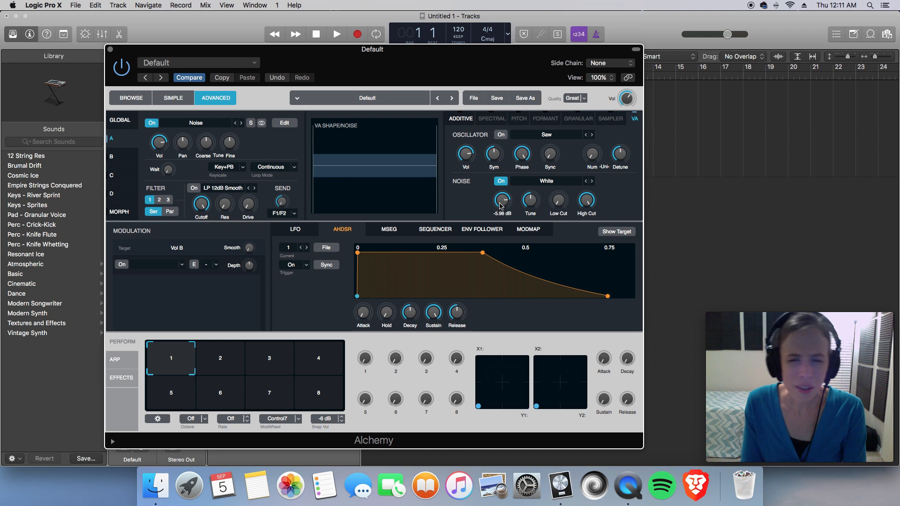
drag(500, 206, 499, 194)
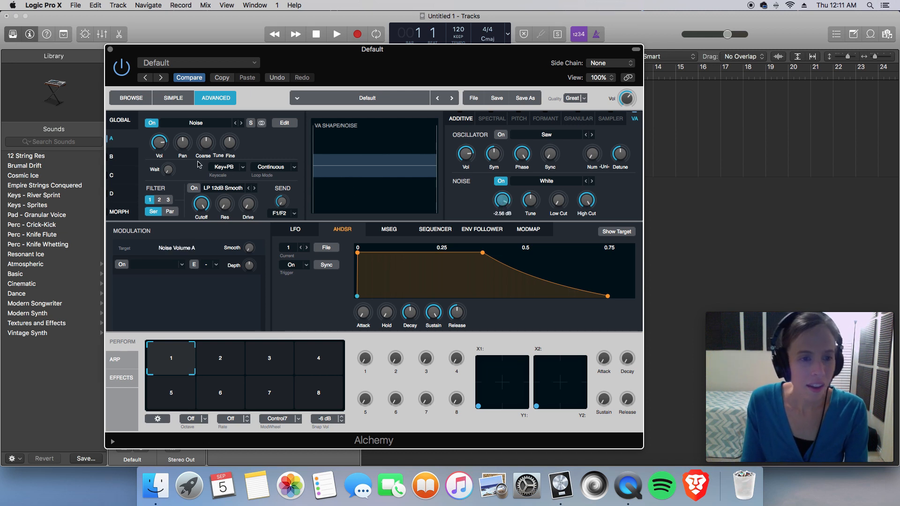
click(161, 142)
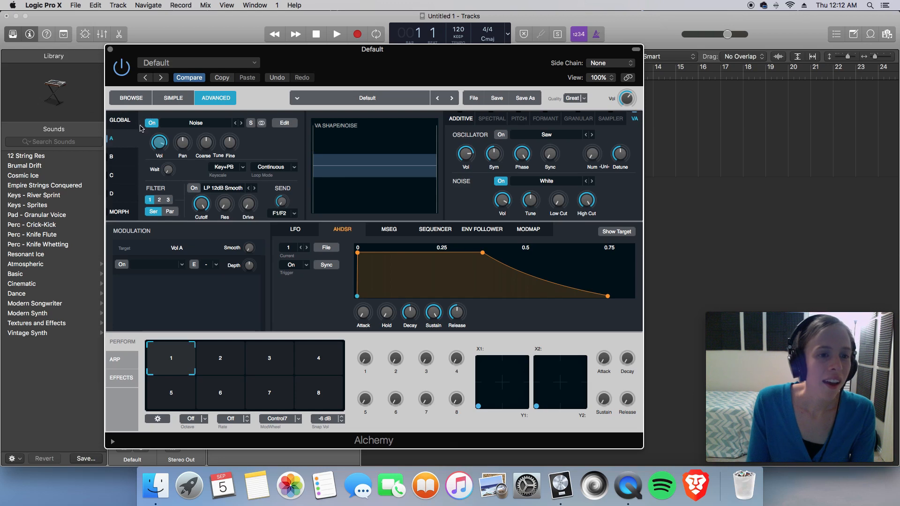
- Set the first global filter to LP 24dB Rich and close the Alchemy window
click(119, 120)
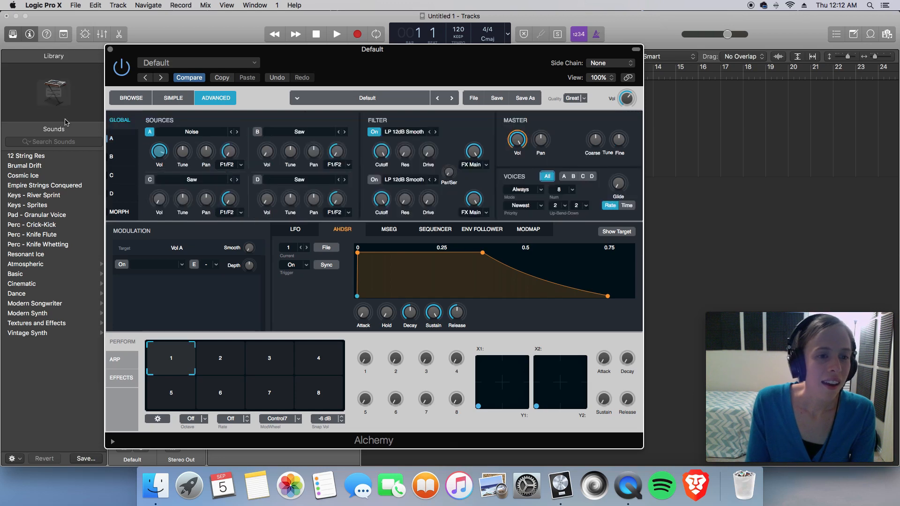
click(395, 136)
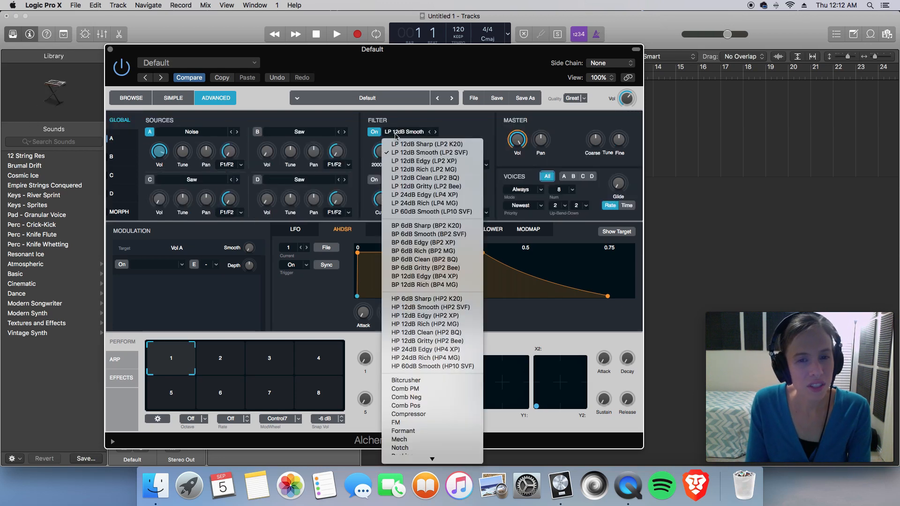
click(404, 206)
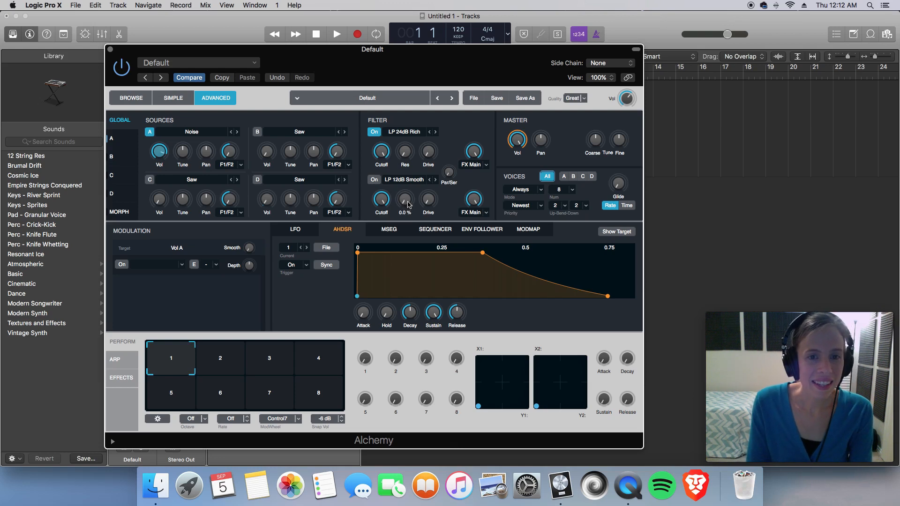
click(110, 49)
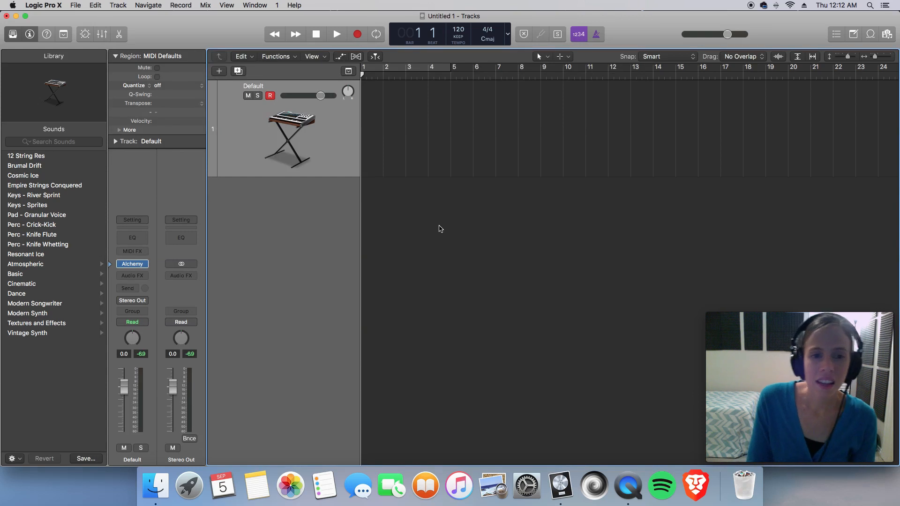
- Rename the instrument track as "white noise"
double_click(253, 87)
text(white)
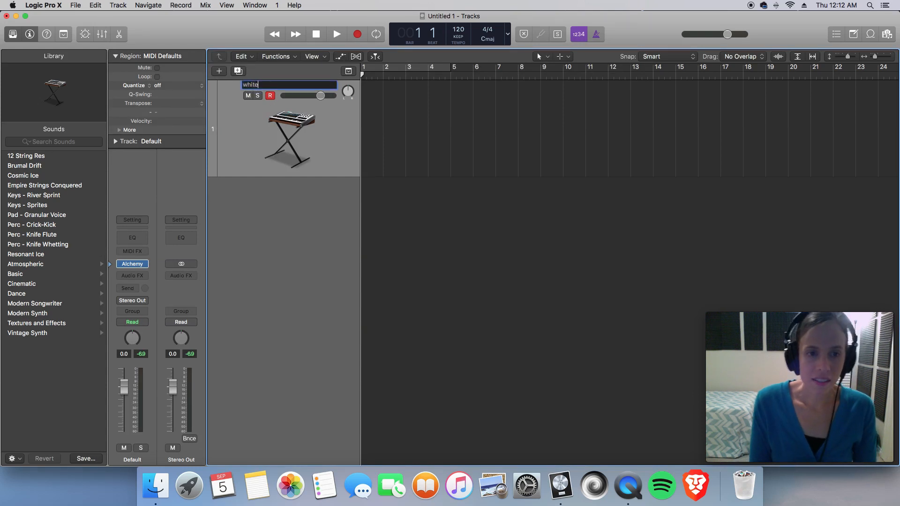
text( noise)
key(Return)
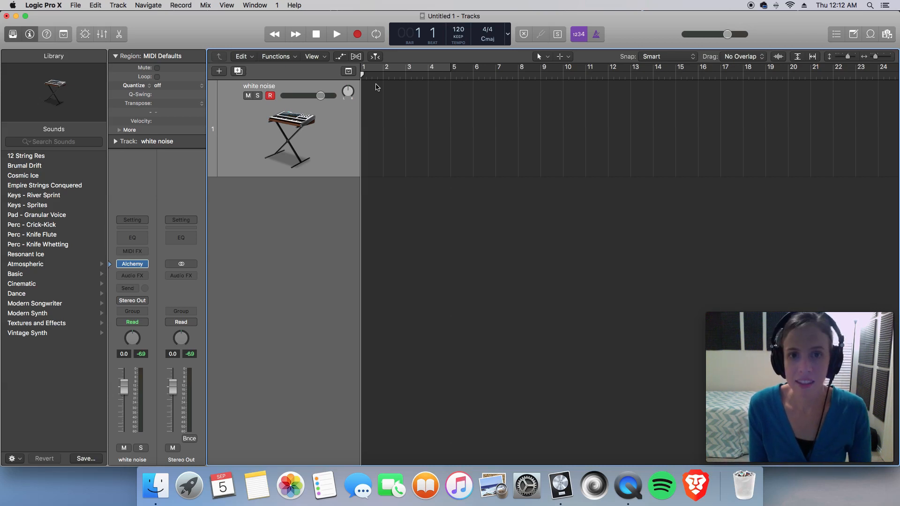
- Open an enlarged Piano Roll and draw a C3 note at the start of bar 1 with the Pencil tool
key(e)
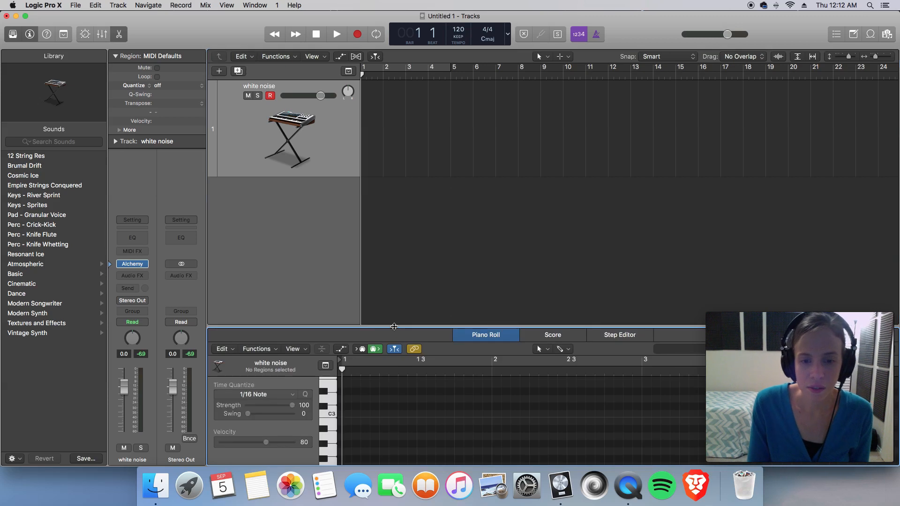
drag(396, 328, 402, 191)
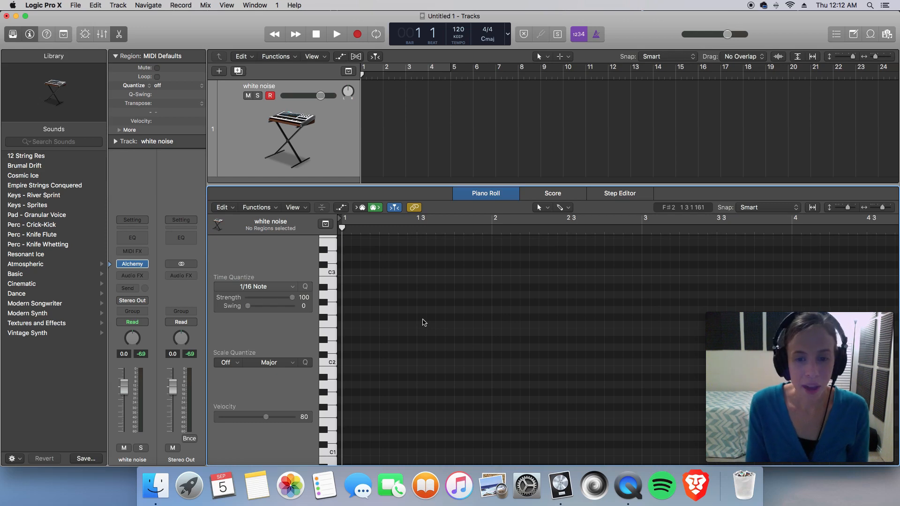
click(562, 207)
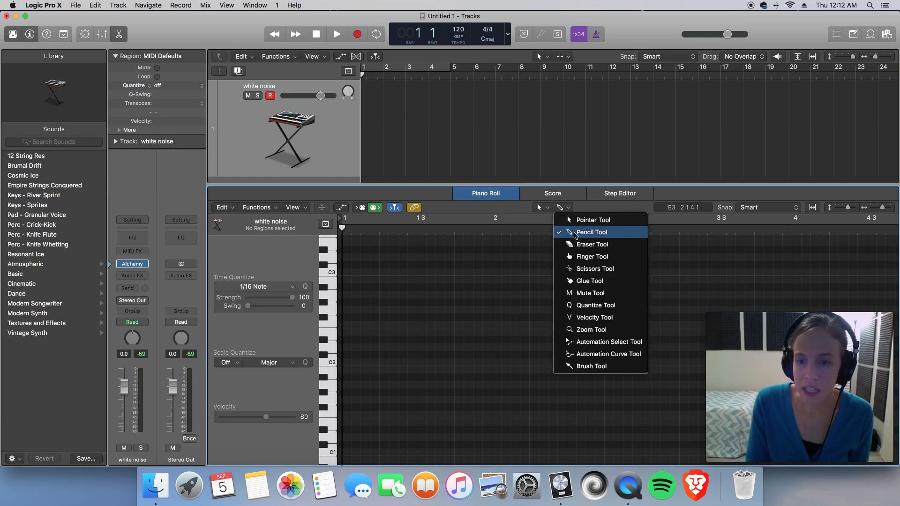
click(575, 232)
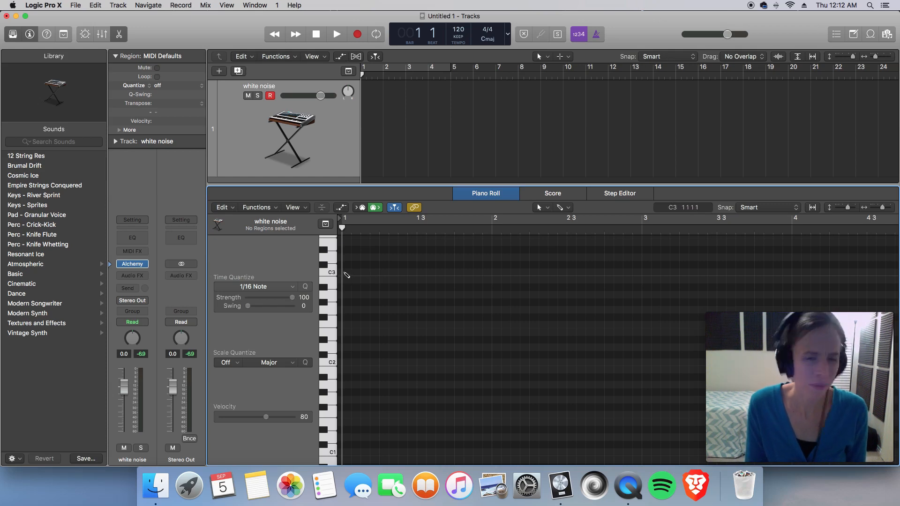
click(346, 272)
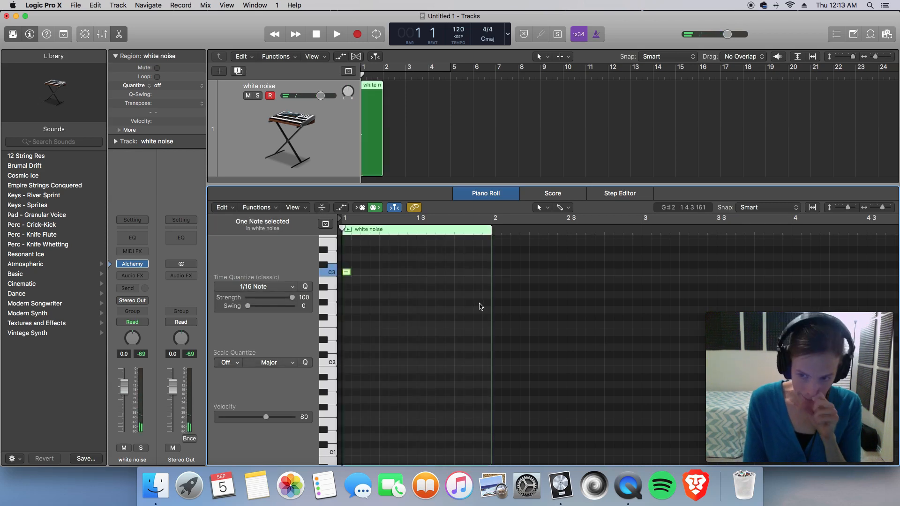
- Lengthen the white noise region to two bars and its C3 note to one bar, and play the result
drag(492, 303, 642, 311)
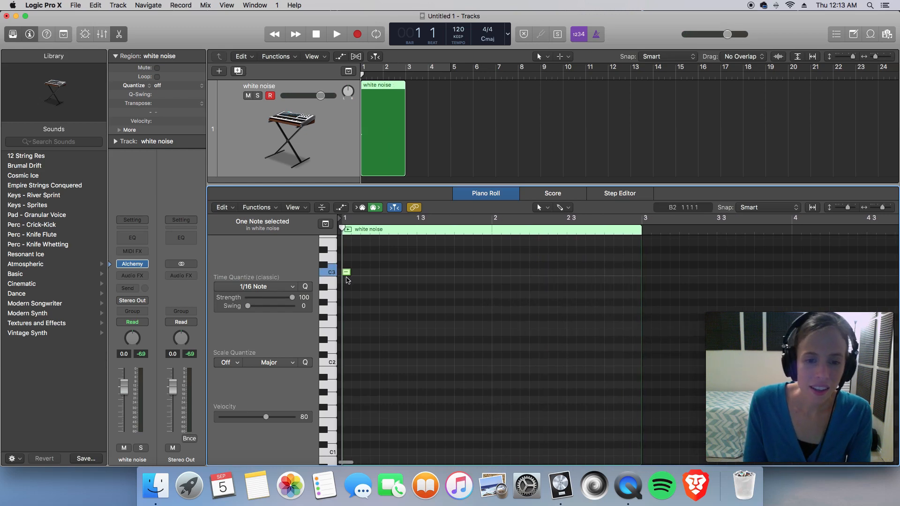
drag(350, 273, 490, 286)
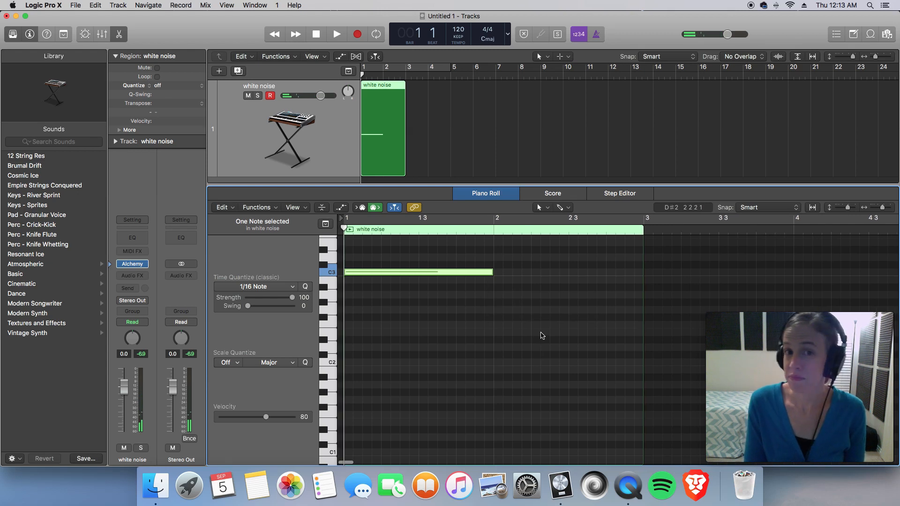
key(space)
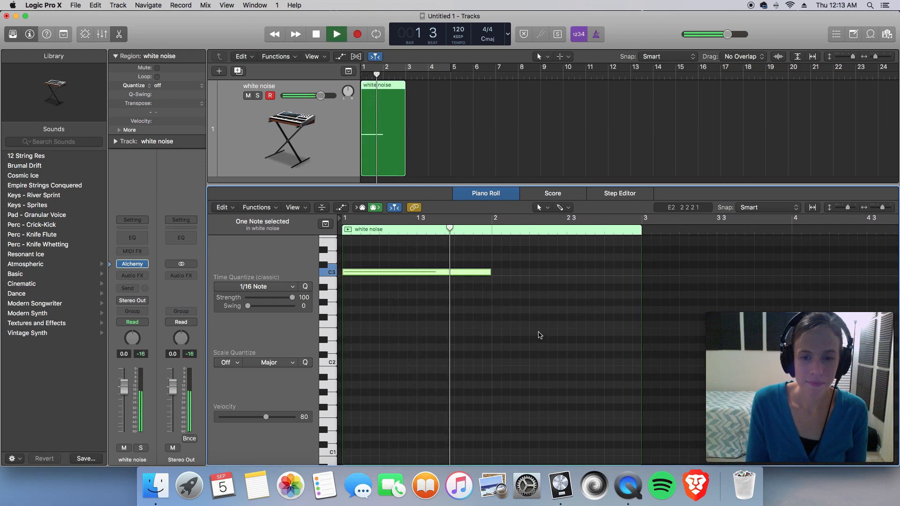
key(space)
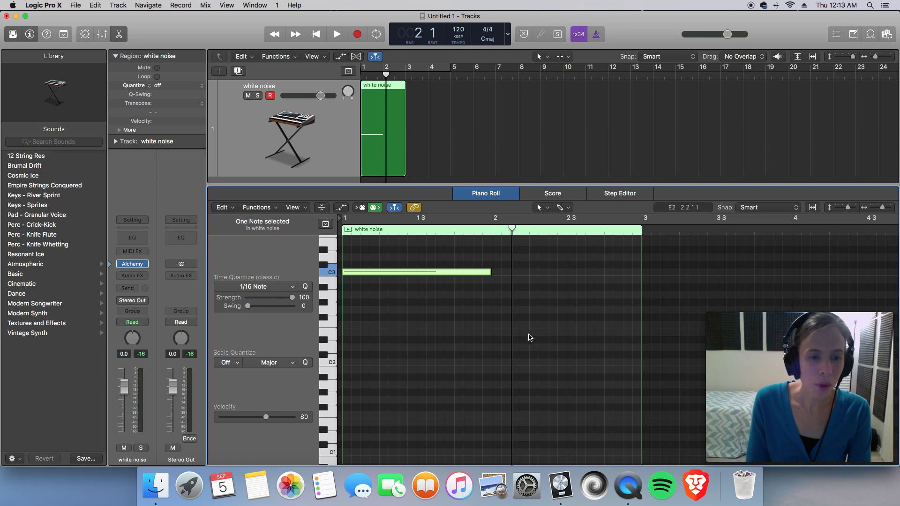
- Show volume automation on the white noise track and hide the Piano Roll
click(341, 57)
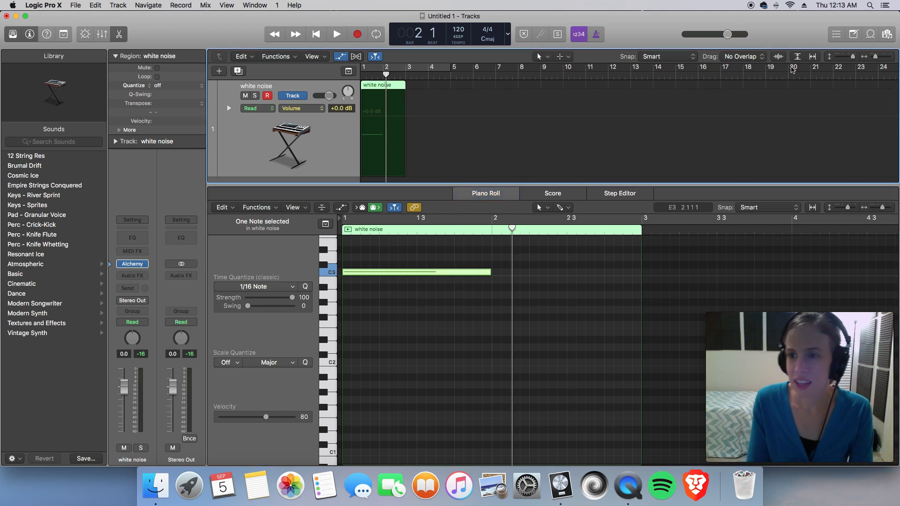
mouse_move(875, 57)
mouse_down()
mouse_move(852, 71)
mouse_move(478, 98)
mouse_move(381, 118)
mouse_move(875, 56)
mouse_up()
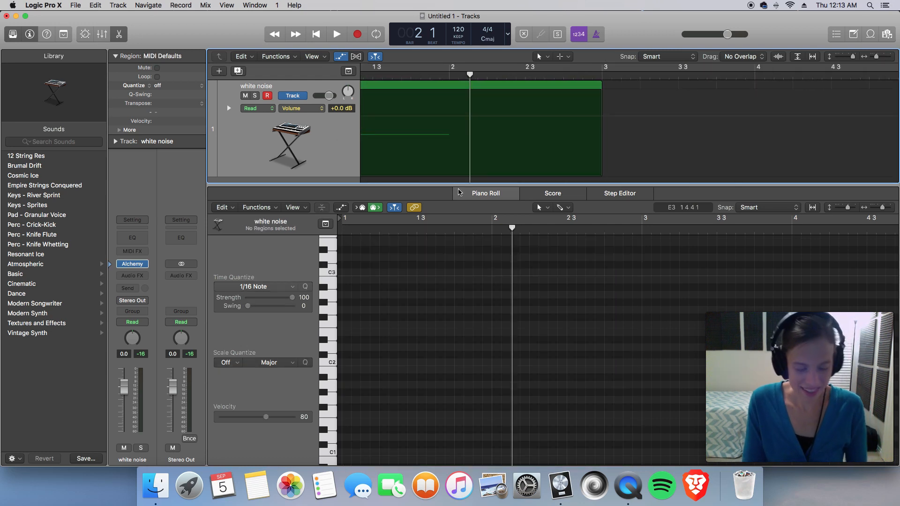
key(p)
scroll(472, 254, left, 3)
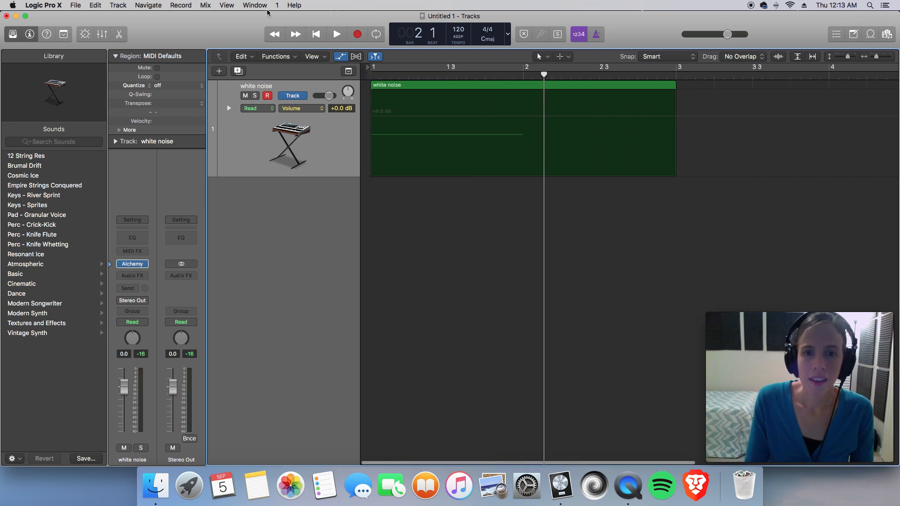
- Return the playhead to the start and set the white noise track's automation mode to Touch
key(Return)
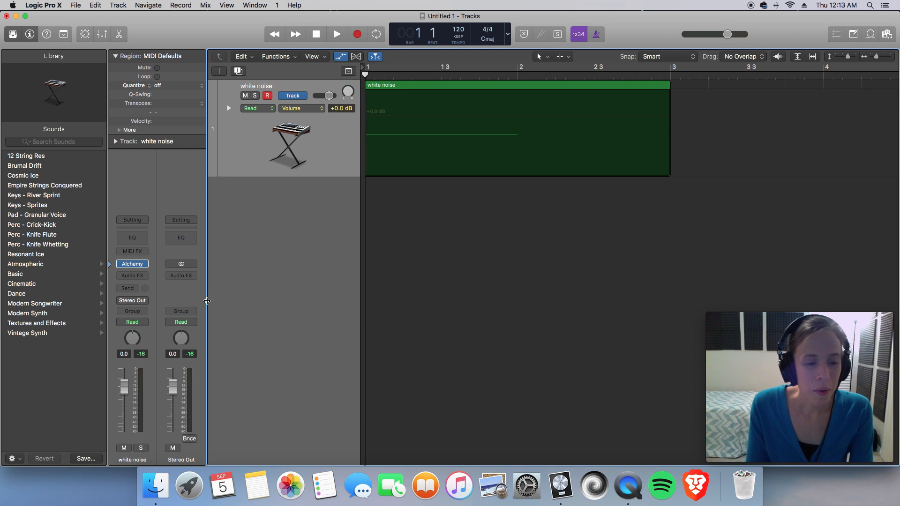
click(121, 322)
click(121, 323)
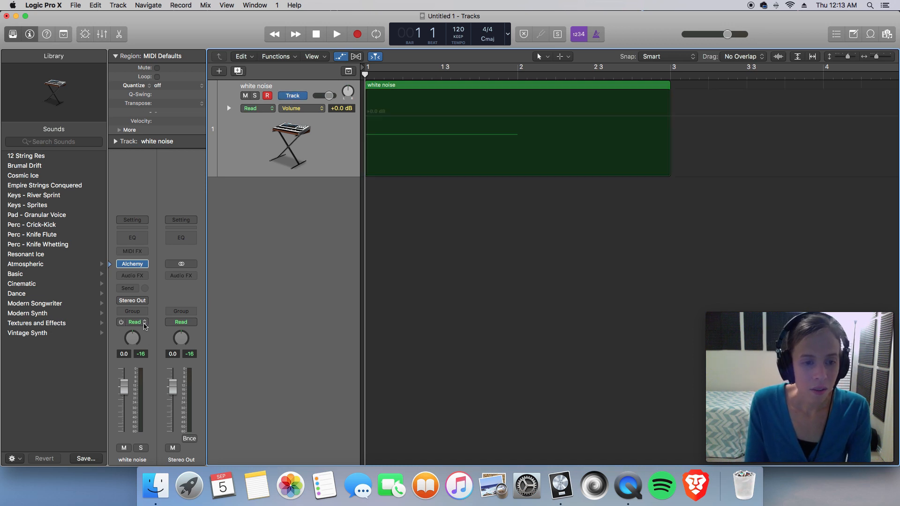
click(144, 324)
click(144, 328)
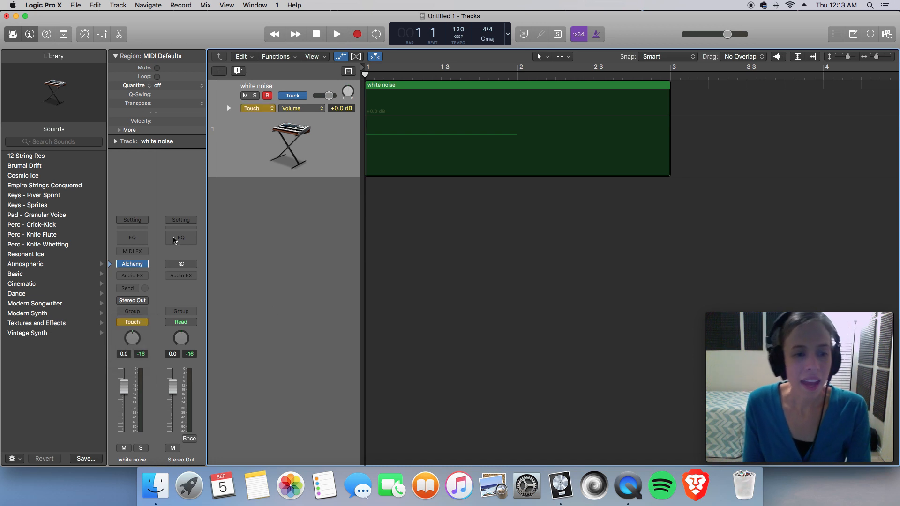
- Open Alchemy from the white noise track and turn on the cycle area over bars 1 to 5
mouse_move(135, 267)
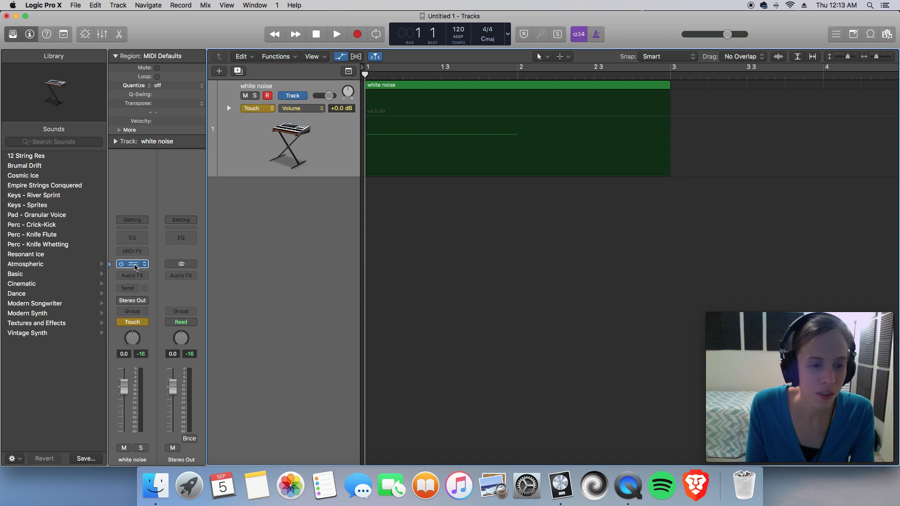
click(135, 266)
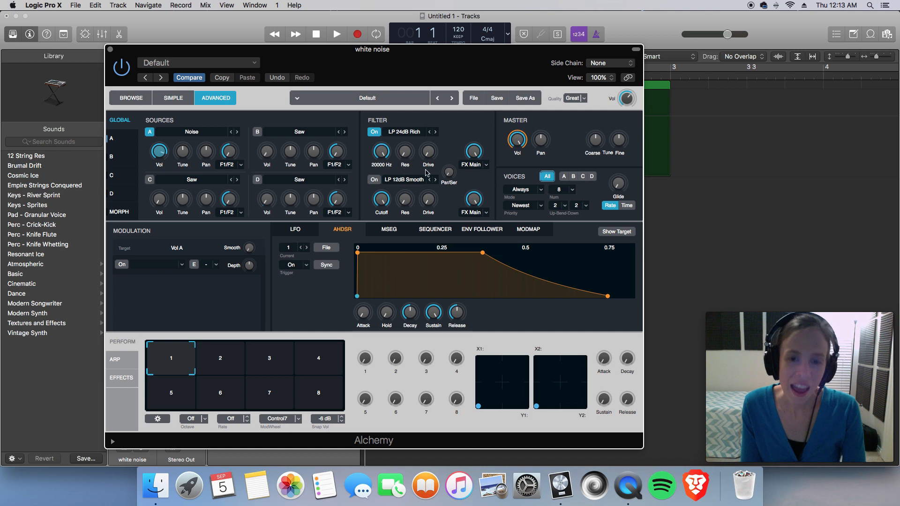
drag(352, 72, 353, 125)
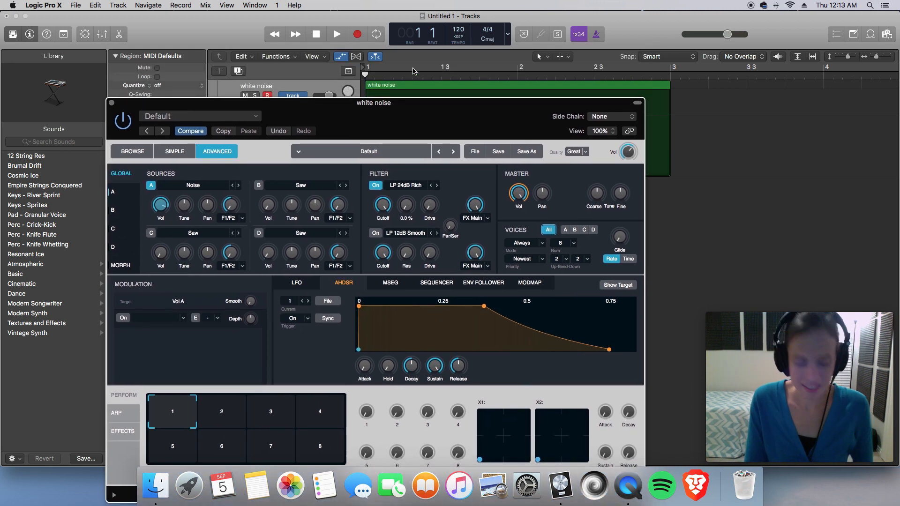
key(super+Left)
key(super+Left)
key(super+Left)
click(413, 68)
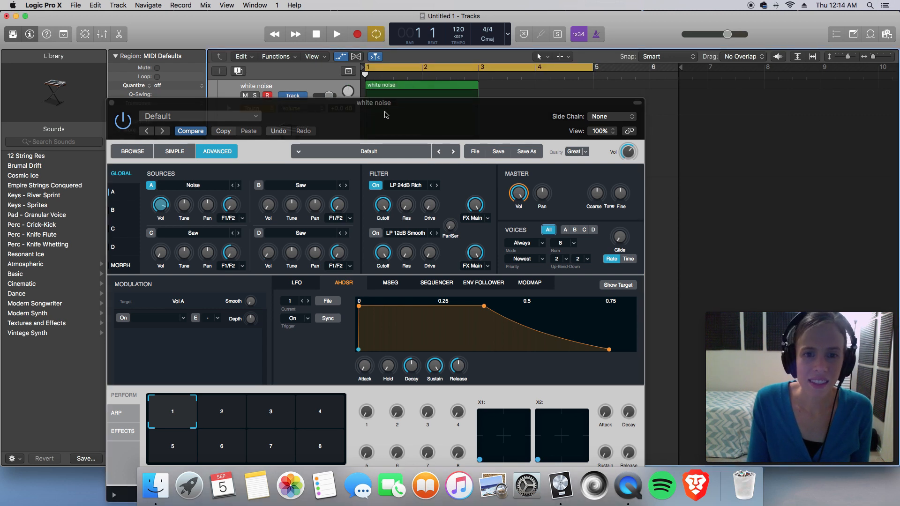
- During playback in Touch mode, touch Alchemy's Filter 1 Cutoff, Res and Drive knobs so automation is written for each
drag(385, 113, 408, 74)
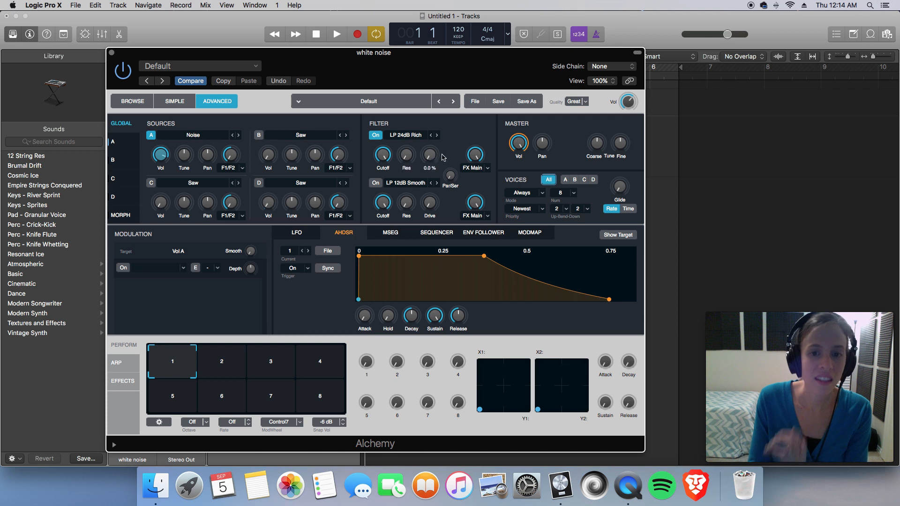
drag(476, 55, 452, 61)
click(847, 56)
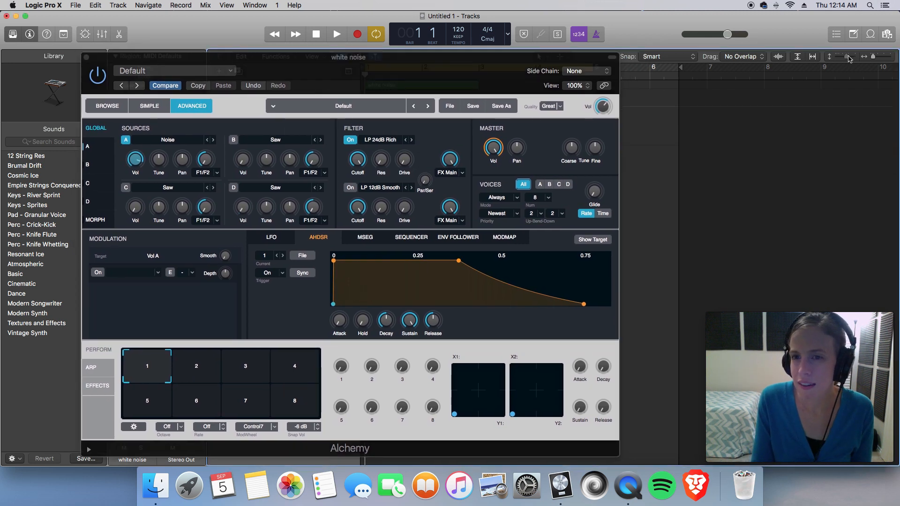
drag(872, 57, 875, 56)
drag(574, 60, 599, 61)
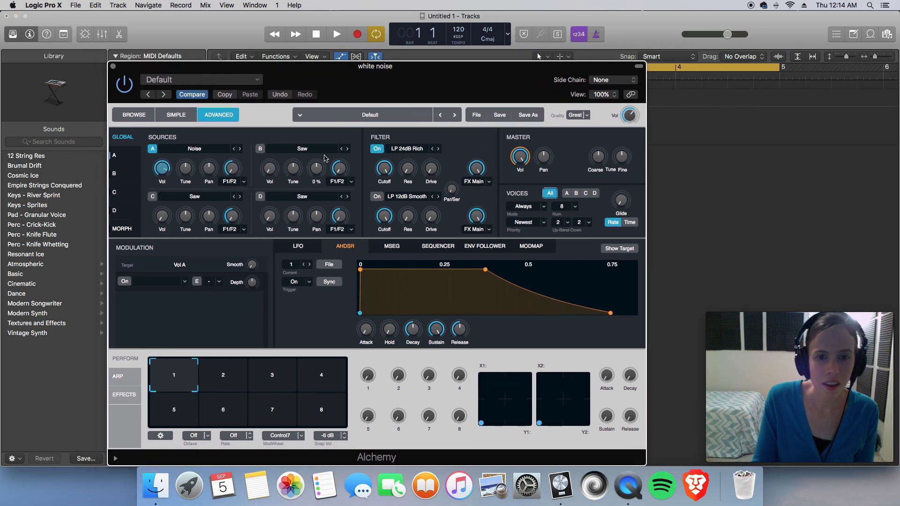
key(space)
click(386, 171)
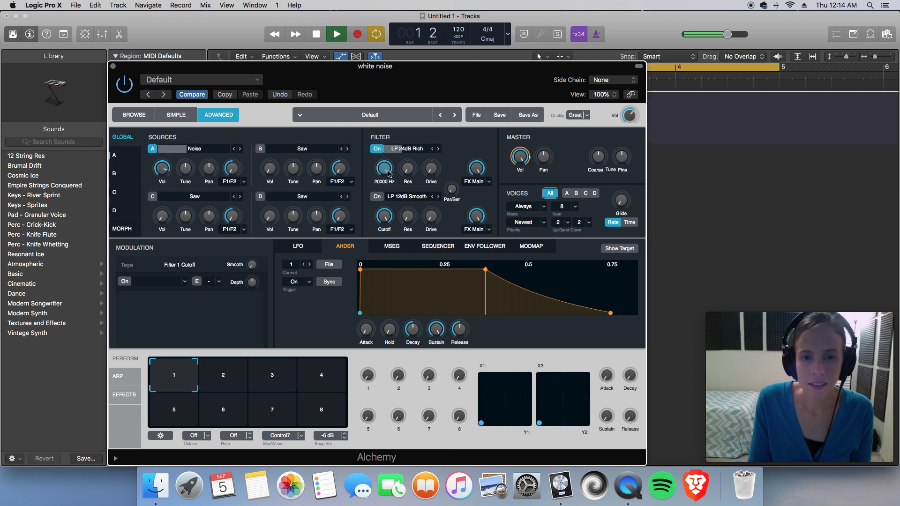
click(408, 170)
click(432, 170)
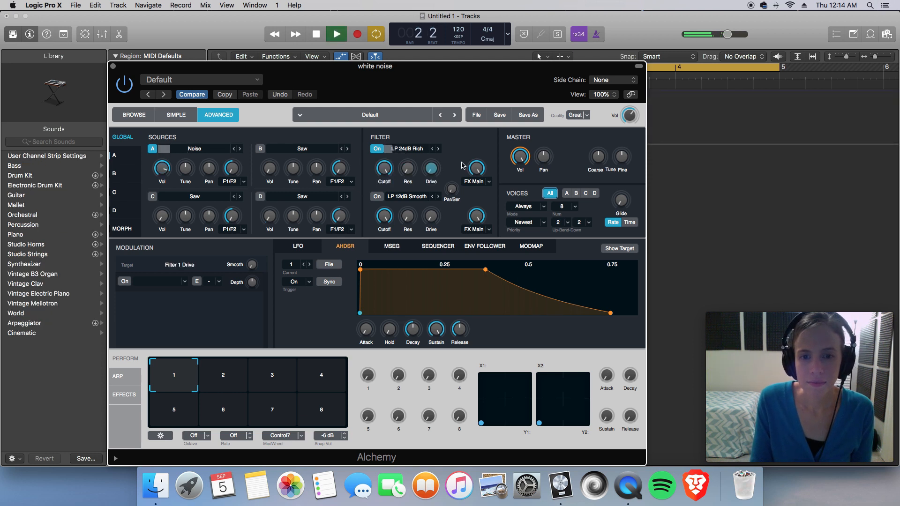
key(space)
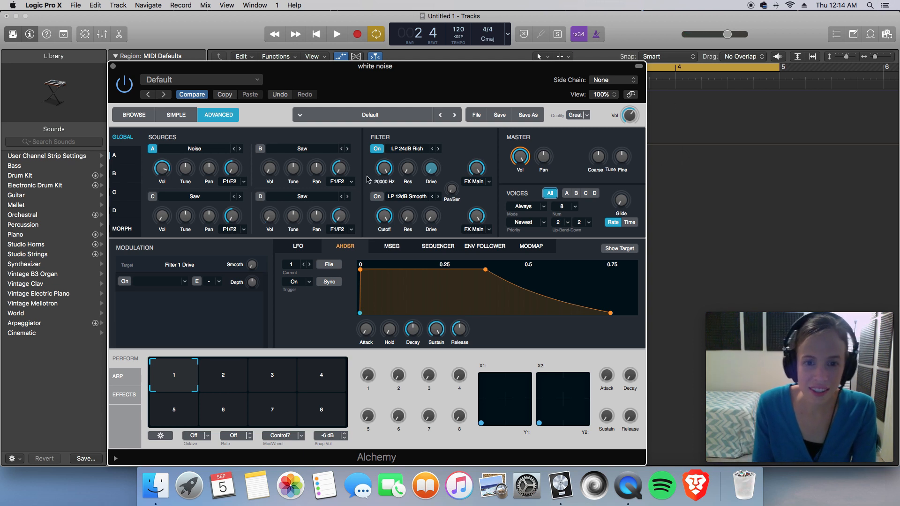
mouse_move(407, 176)
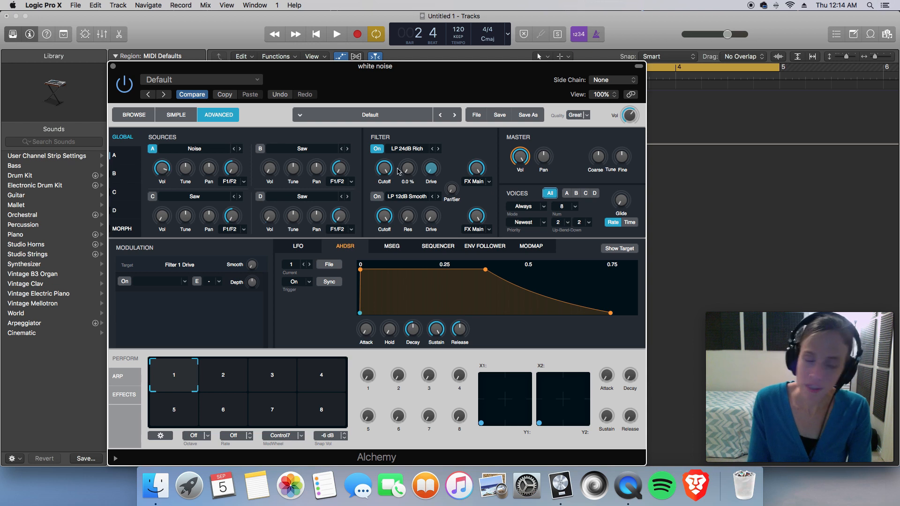
- Close Alchemy, expand the white noise automation lanes and assign Filter 1 Cutoff, Filter 1 Res and Filter 1 Drive to them in that order
click(114, 68)
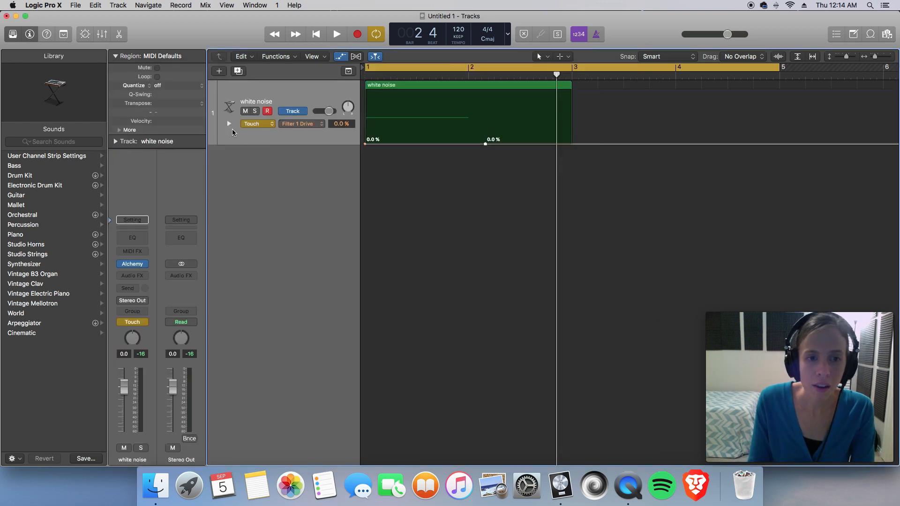
click(229, 124)
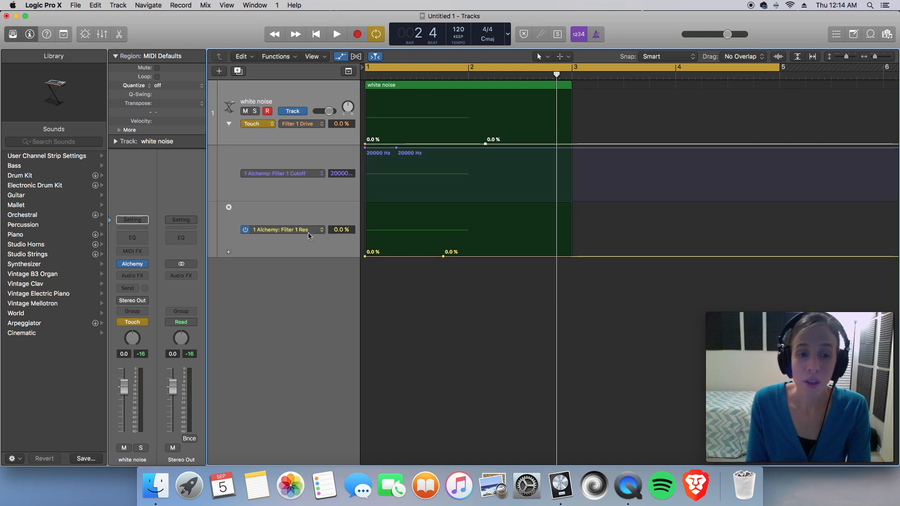
click(306, 124)
click(306, 189)
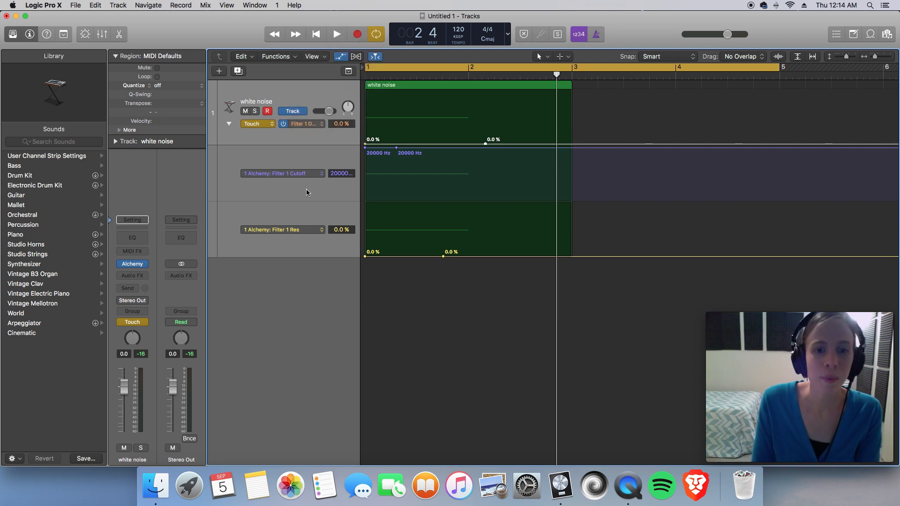
click(303, 176)
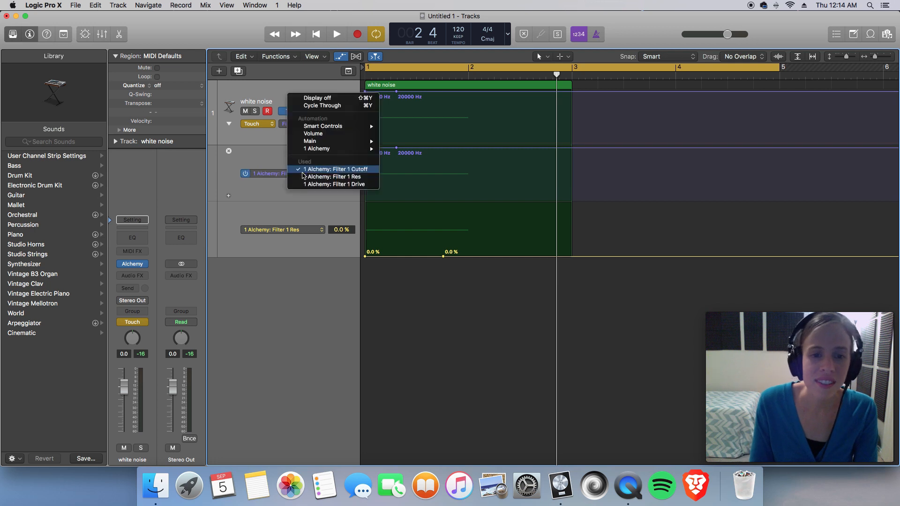
click(309, 184)
click(298, 175)
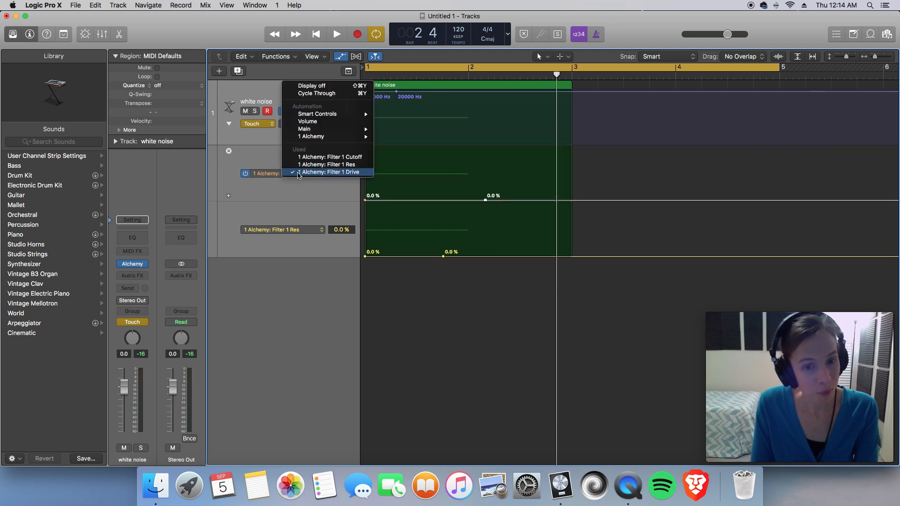
click(298, 175)
click(297, 232)
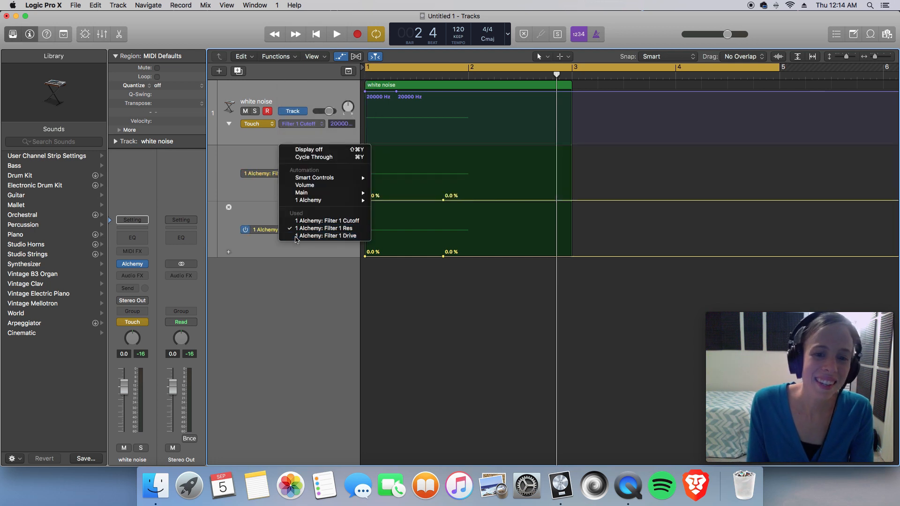
click(309, 235)
- Merge the second Drive, Res and Cutoff automation points into the start of bar 1, lowering the Cutoff to 208 Hz
drag(488, 251, 360, 256)
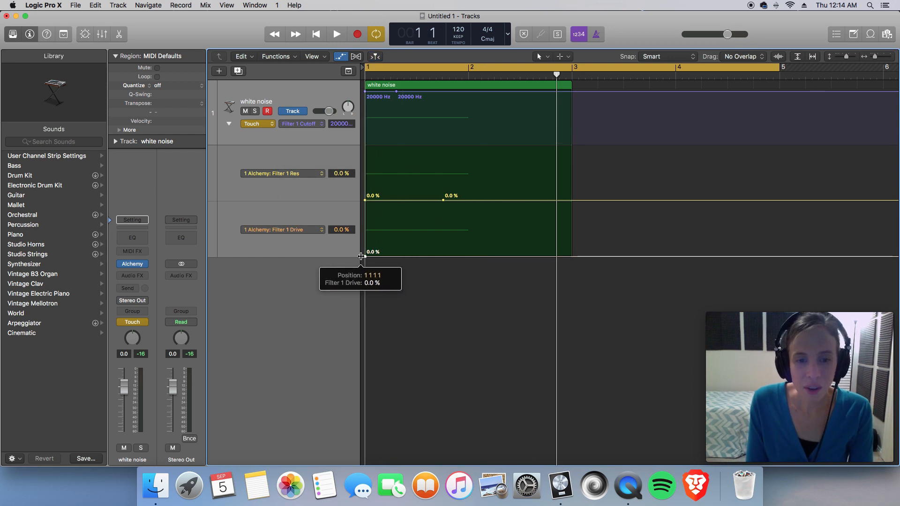
drag(443, 200, 366, 200)
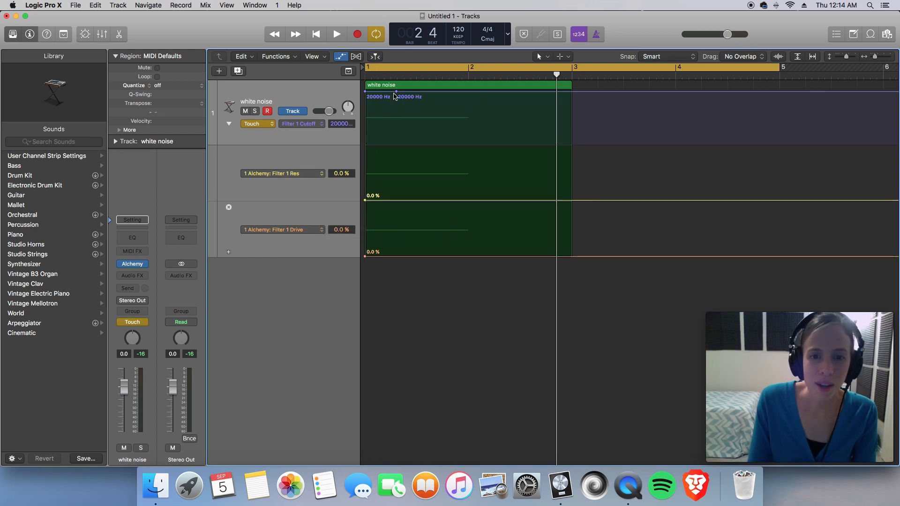
drag(395, 92, 365, 124)
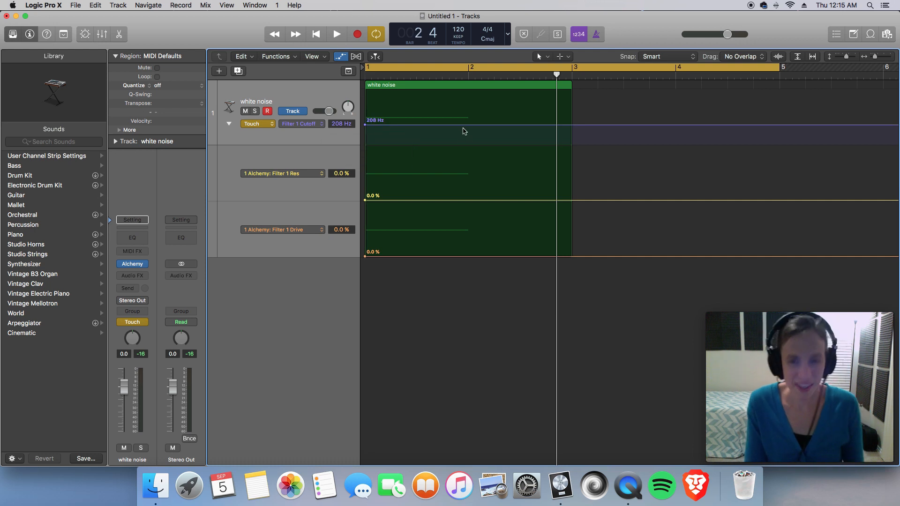
- Ramp Filter 1 Cutoff up to 20000 Hz at bar 2 and bend the ramp downward with the Automation Curve Tool
click(470, 125)
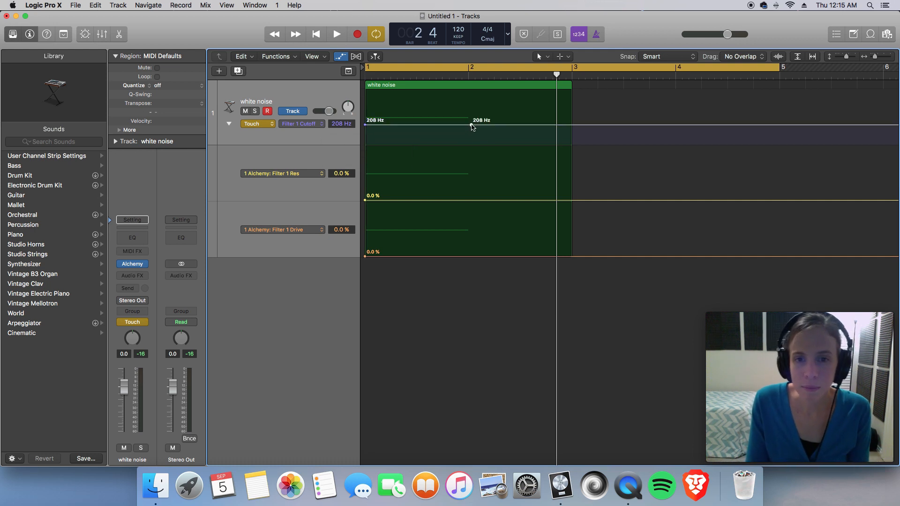
drag(471, 125, 468, 96)
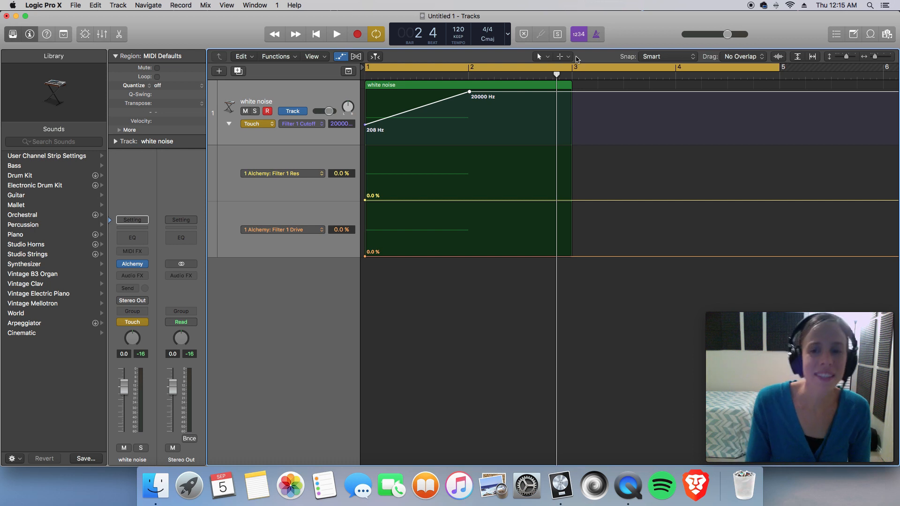
click(568, 57)
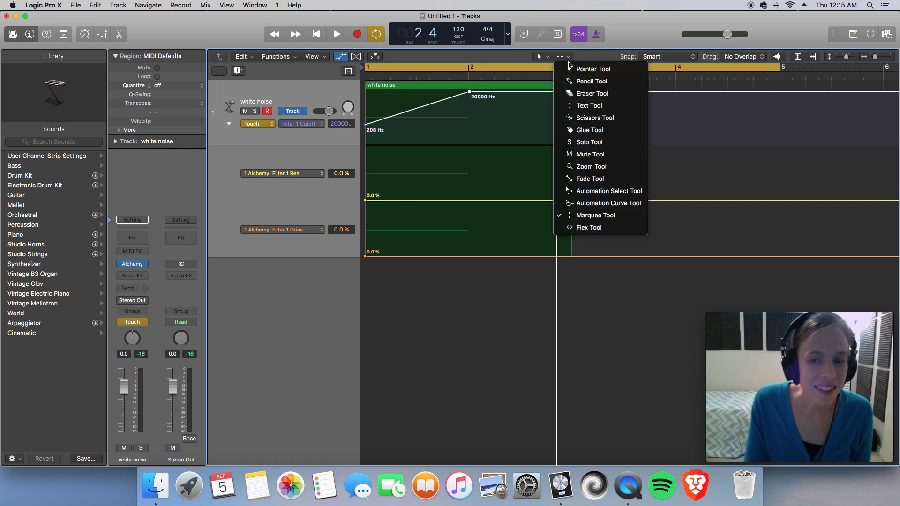
click(600, 206)
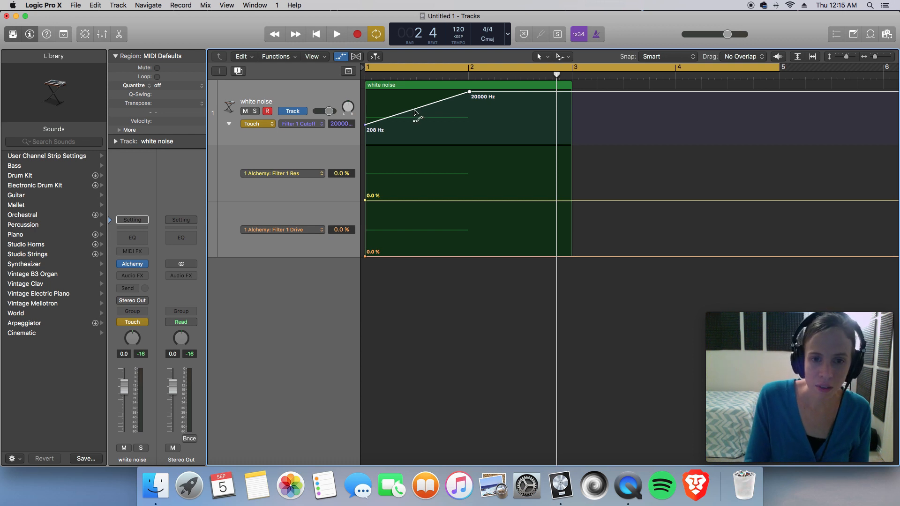
drag(414, 112, 432, 142)
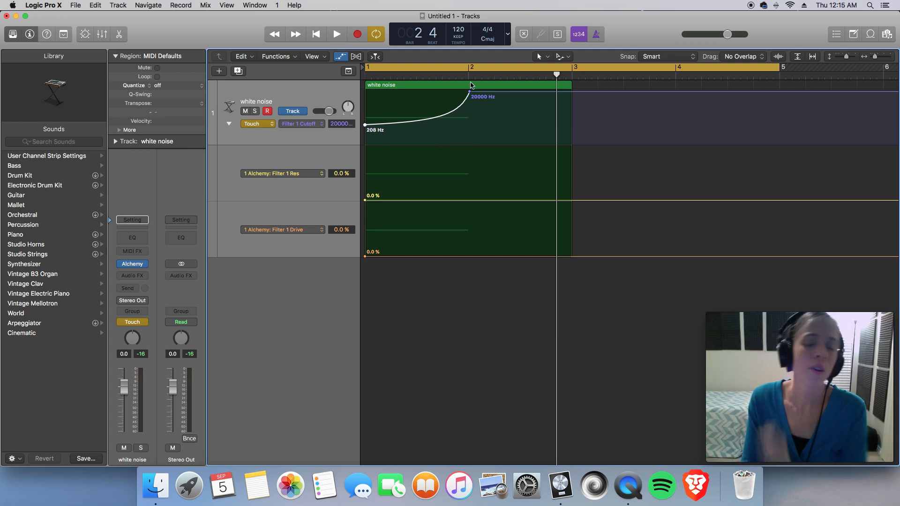
drag(469, 91, 469, 92)
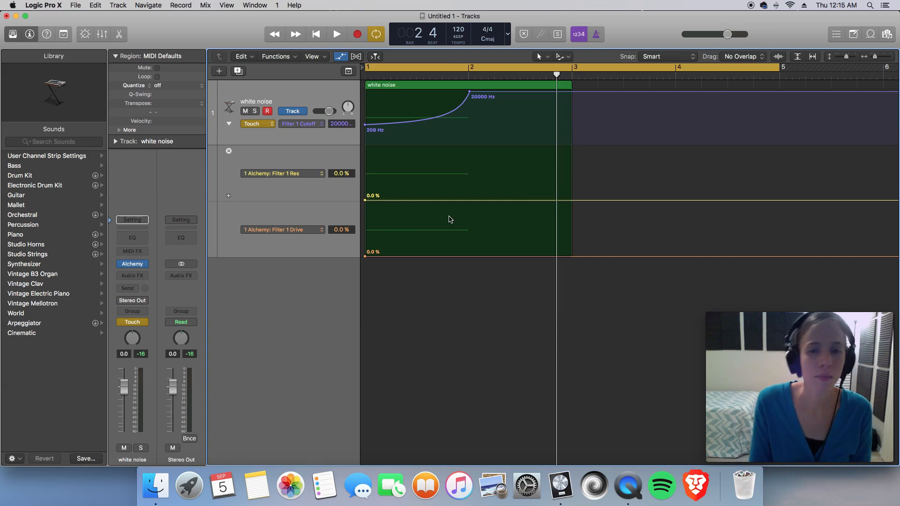
- Play the cutoff sweep and raise Alchemy's output volume to 0 dB
key(space)
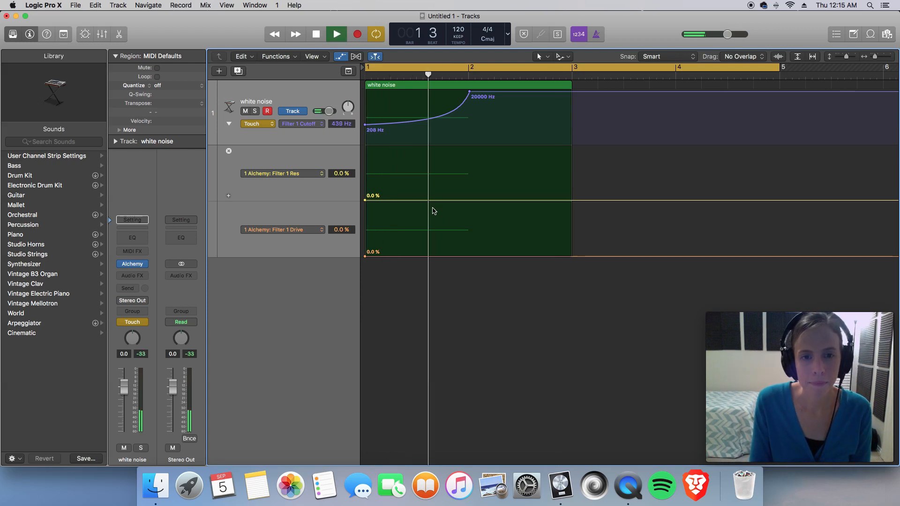
key(space)
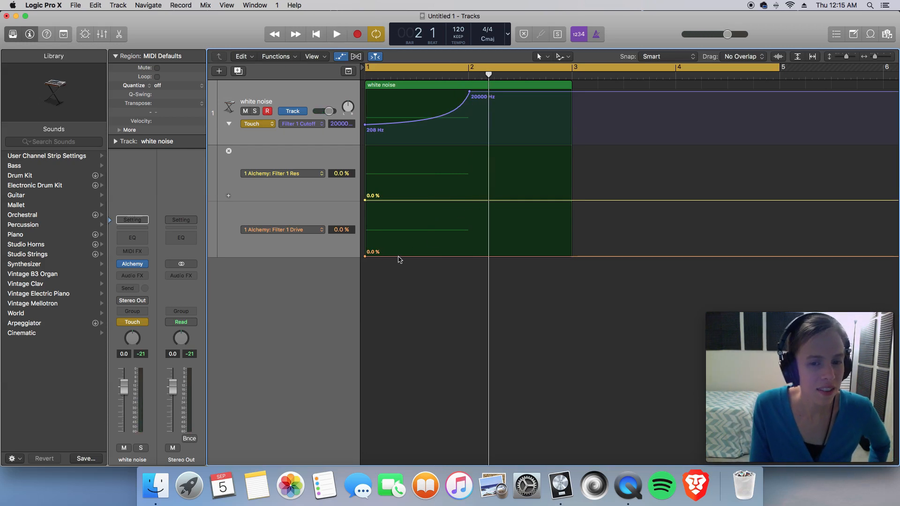
click(134, 265)
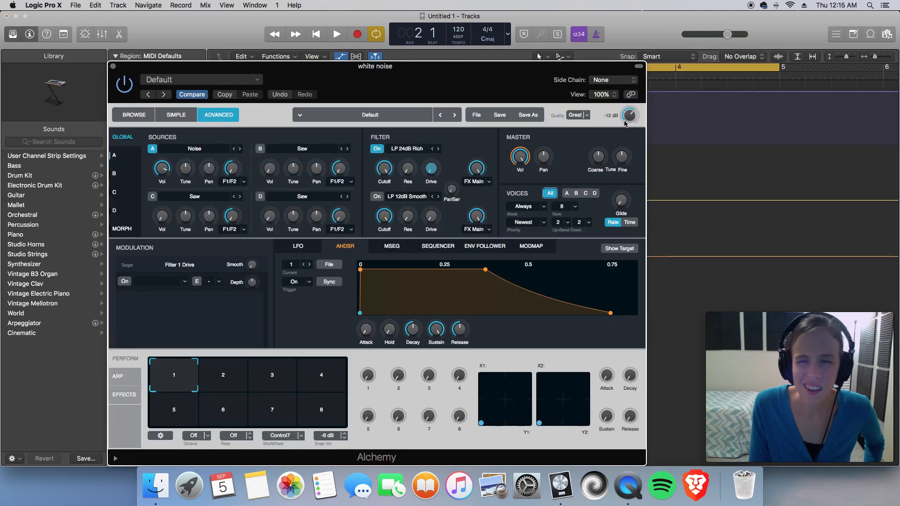
drag(625, 123, 633, 82)
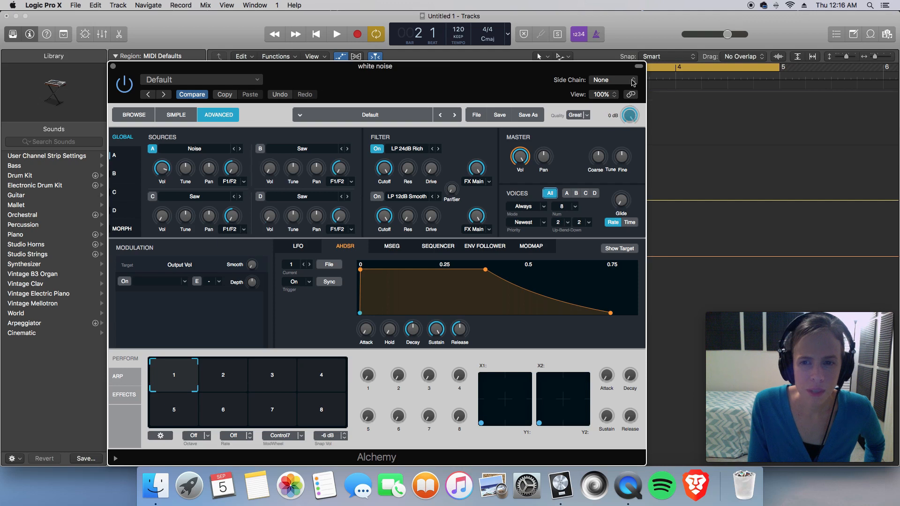
click(113, 67)
- Switch the first automation lane back to Filter 1 Cutoff and play the sweep at the new volume
click(293, 124)
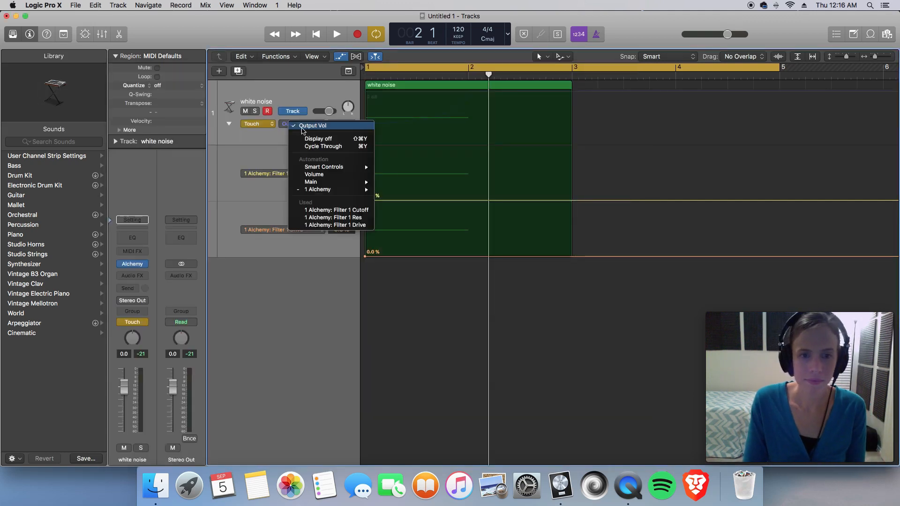
key(Return)
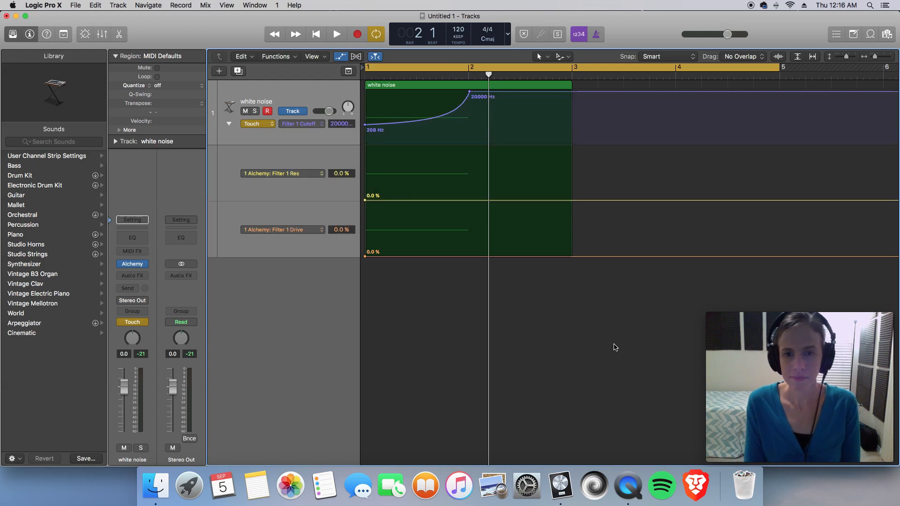
key(space)
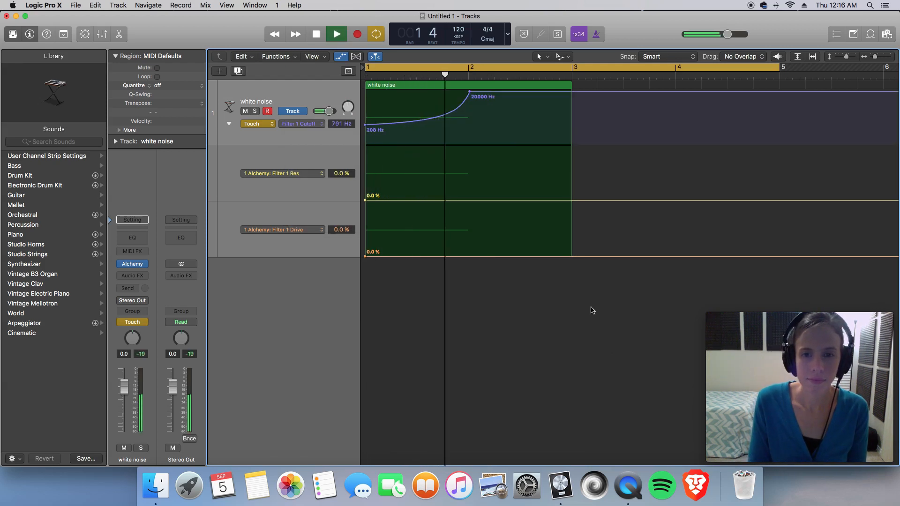
key(space)
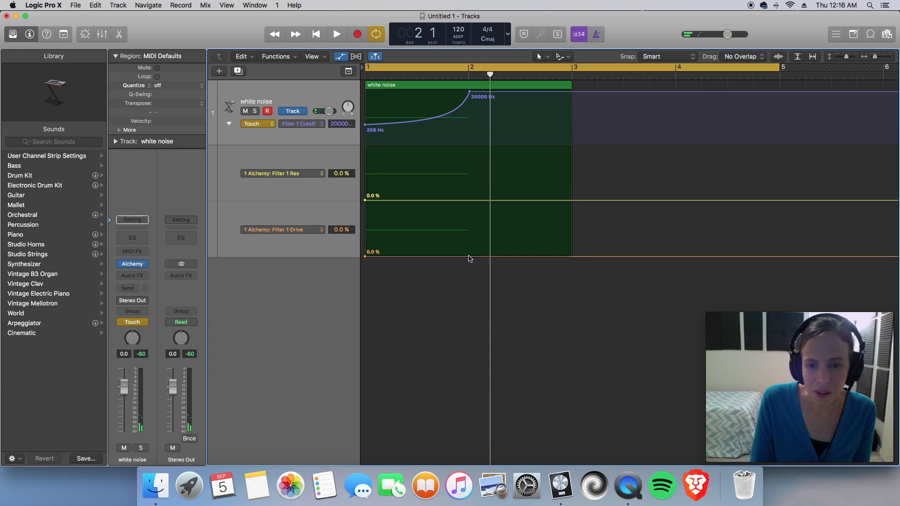
- Ramp the Filter 1 Drive automation up to 44.2% at bar 2
drag(468, 256, 468, 234)
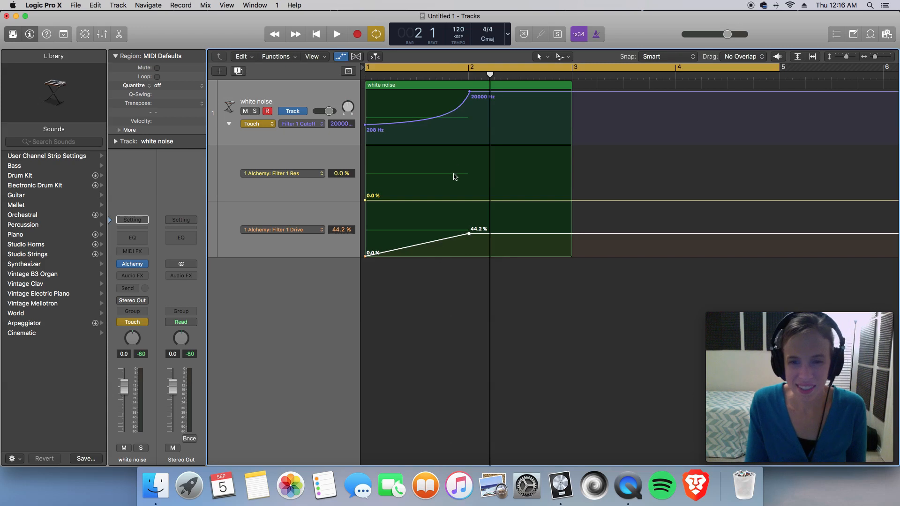
- Ramp the Filter 1 Res automation up to 71.7% at bar 2 and bend the ramp downward into a curve
drag(470, 200, 470, 163)
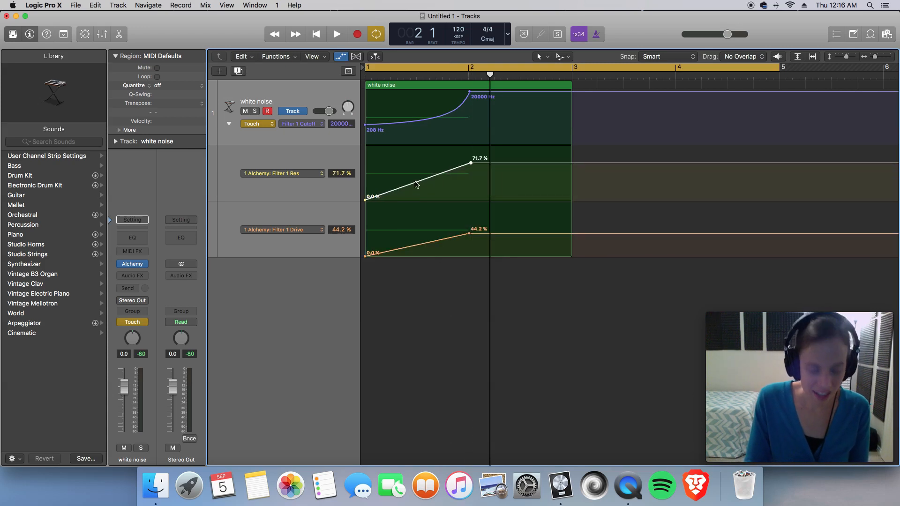
drag(418, 188, 426, 202)
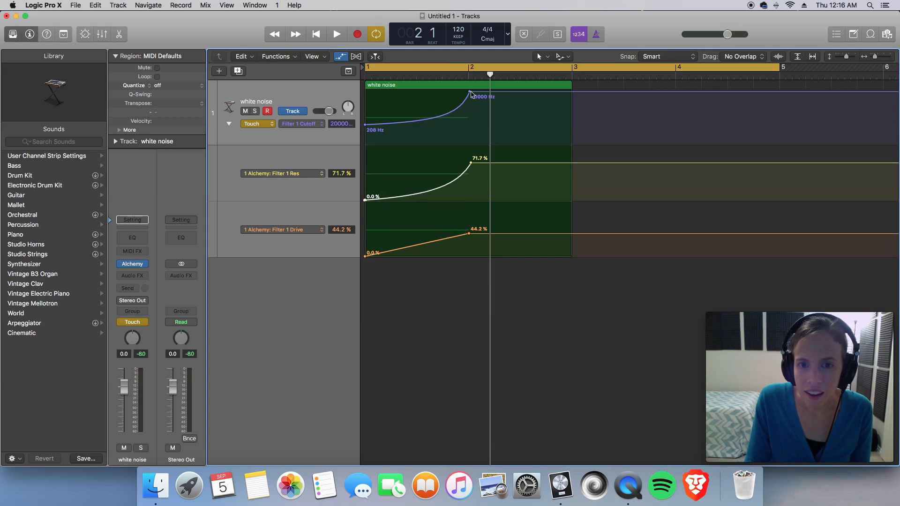
click(471, 164)
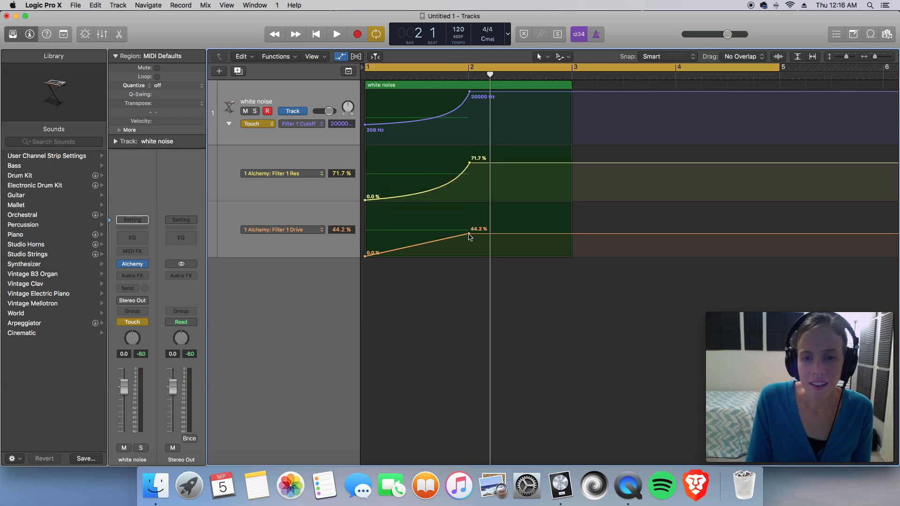
- Raise the Filter 1 Drive automation's end point to 45% and play the sweep
drag(469, 234, 468, 233)
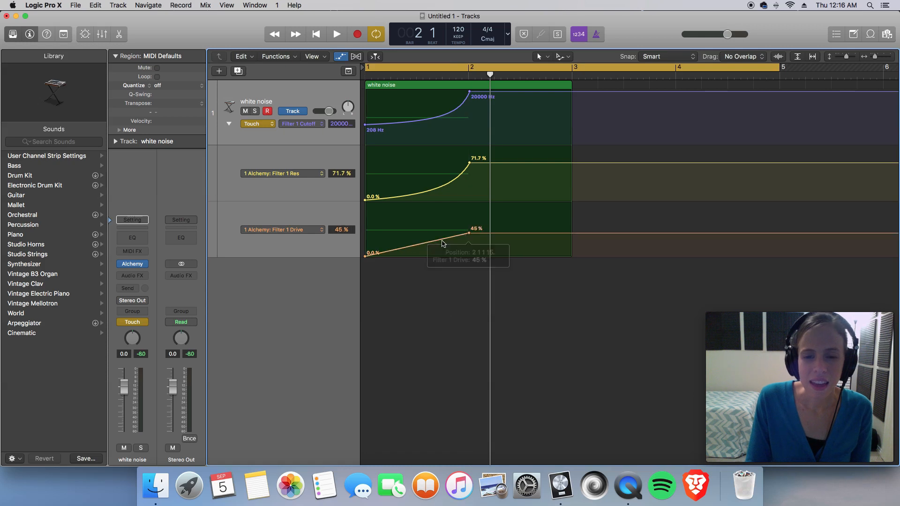
key(space)
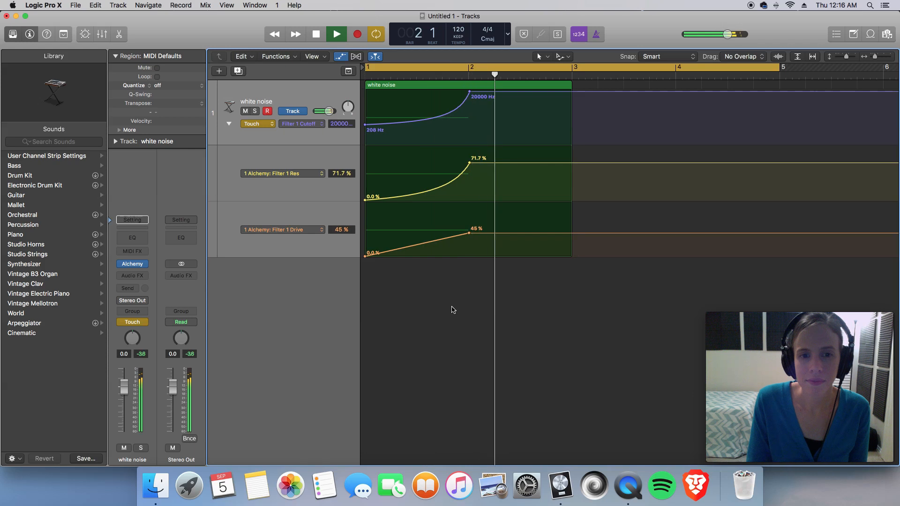
key(space)
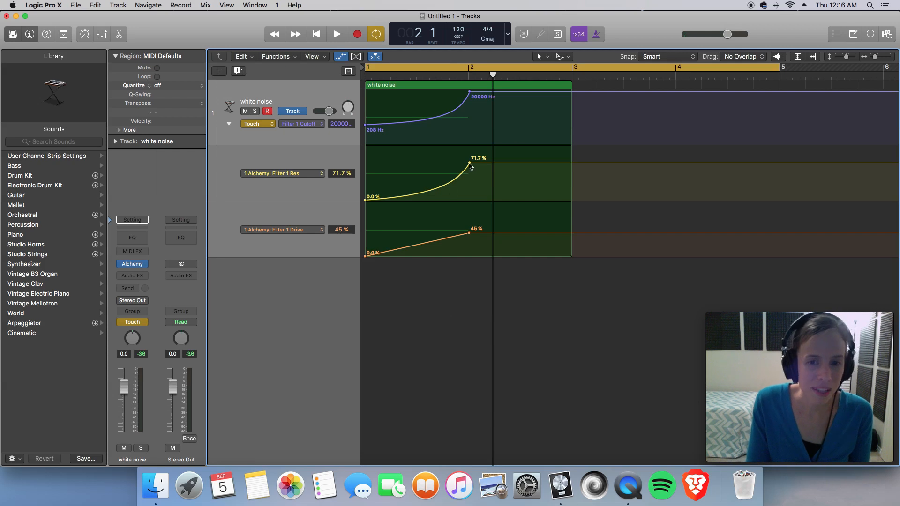
- Lower the Filter 1 Res automation's end point at bar 2 to 55% and play the sweep
drag(470, 164, 470, 171)
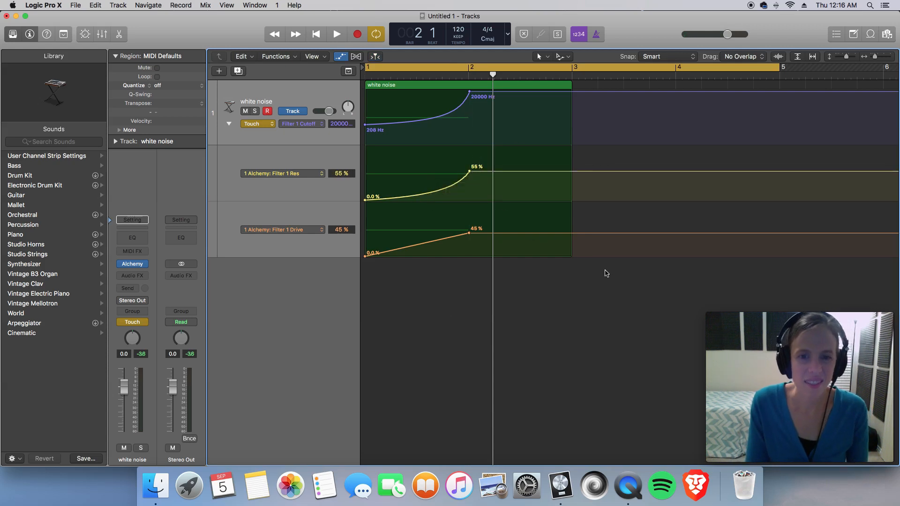
key(space)
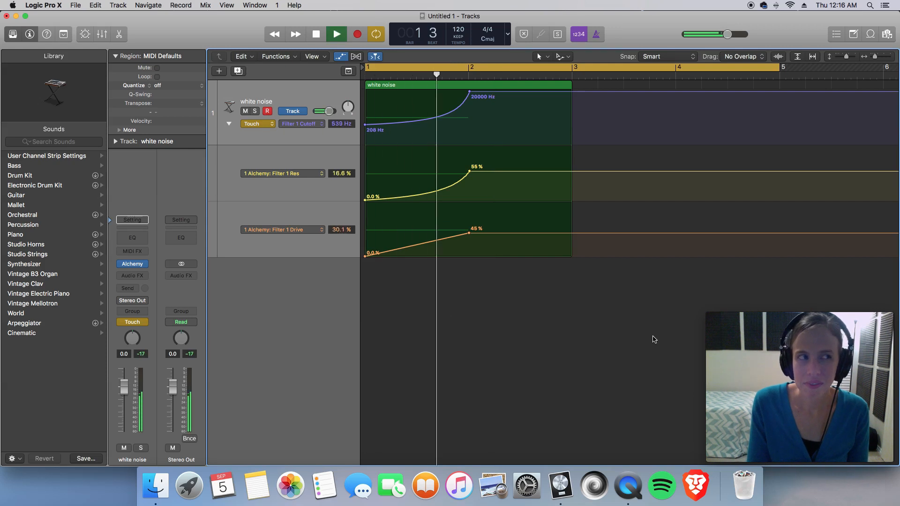
key(space)
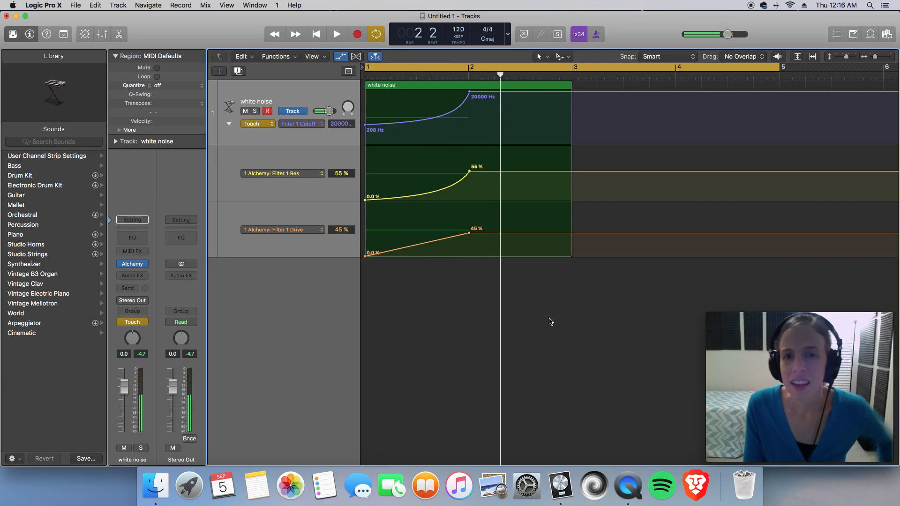
- Collapse the automation lanes and bounce the white noise region in place to a new track named "noise sweep"
click(229, 124)
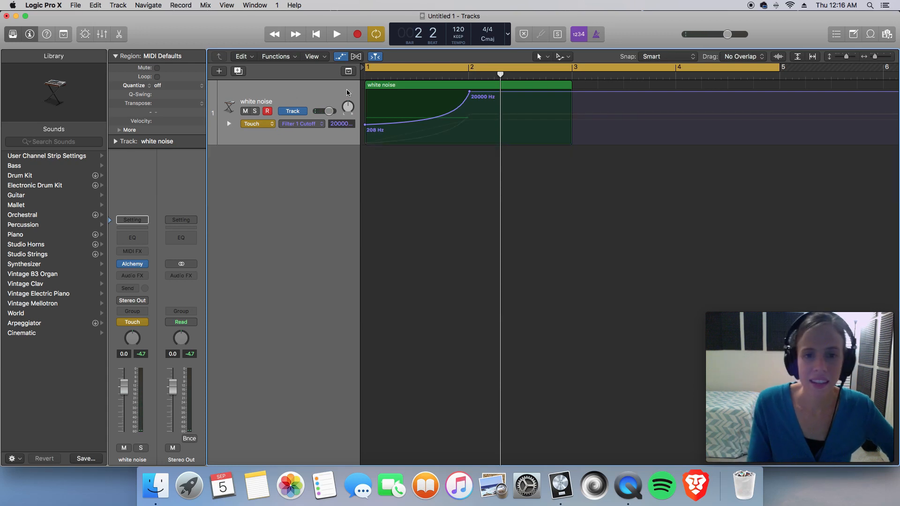
right_click(407, 85)
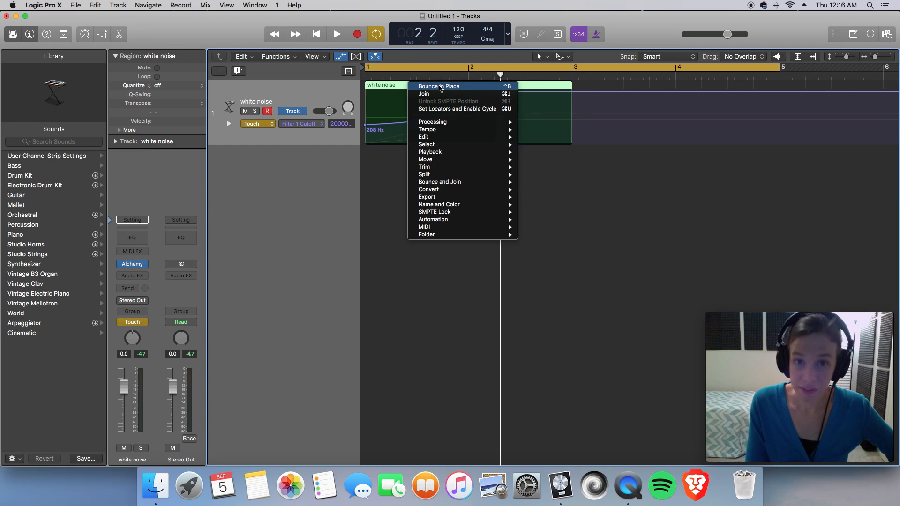
click(439, 86)
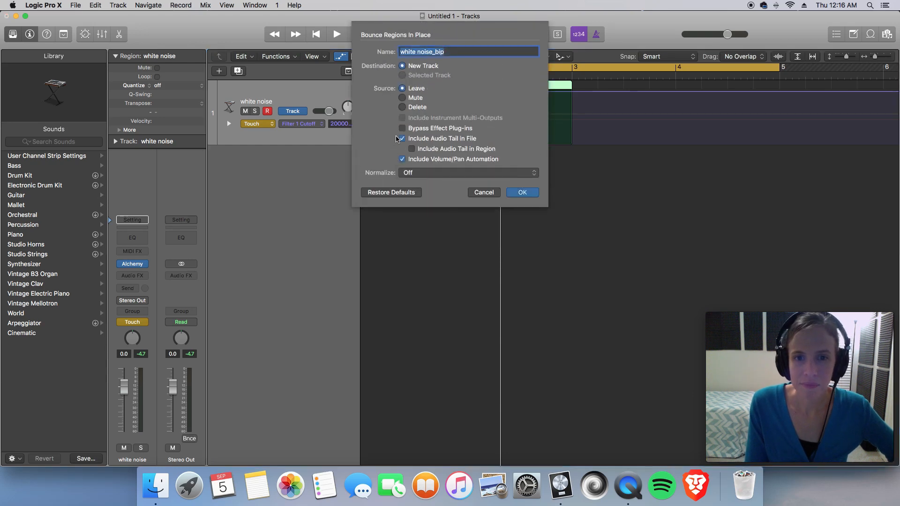
text(noise s)
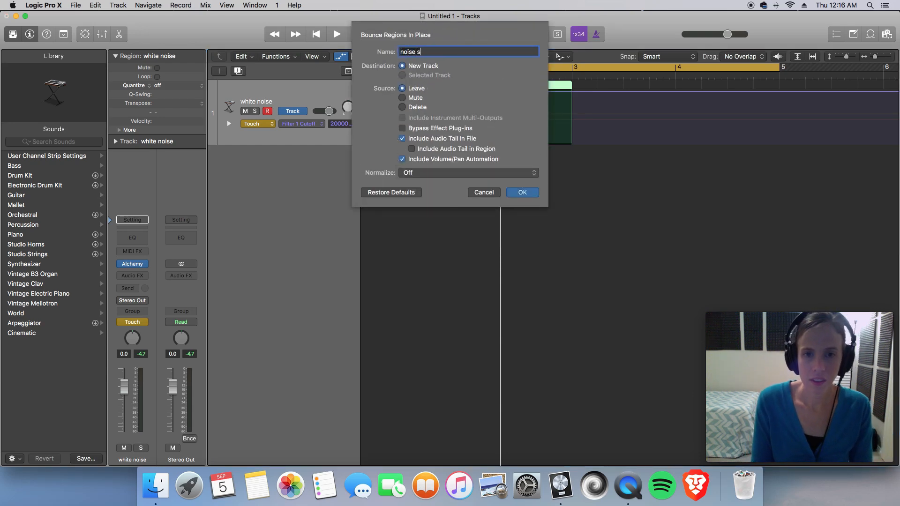
text(weep)
key(Return)
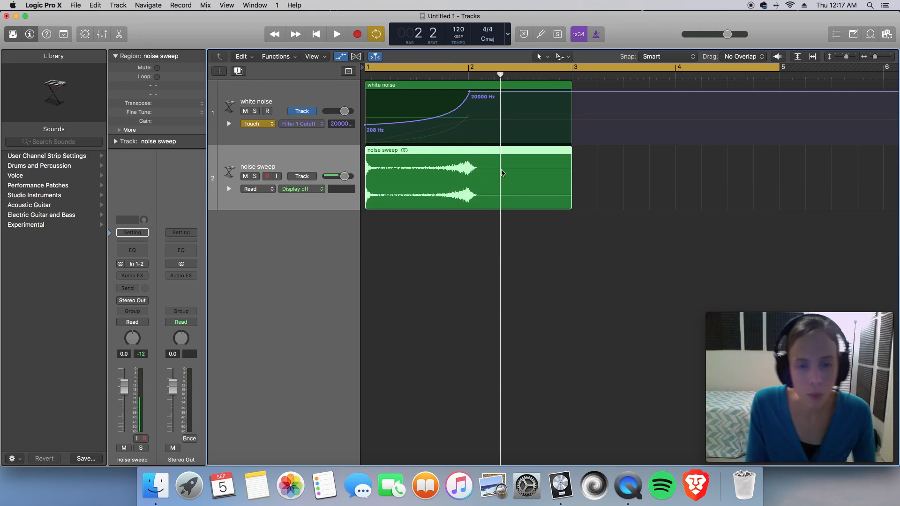
- Examine the bounced noise sweep's waveform up close, both in the track and in the audio editor
key(super+Down)
key(super+Down)
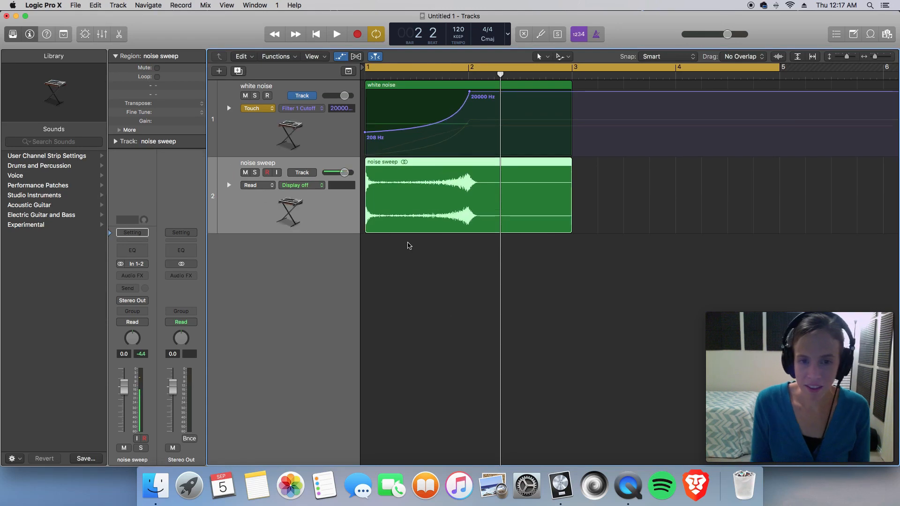
key(super+Right)
key(super+Right)
scroll(377, 196, left, 3)
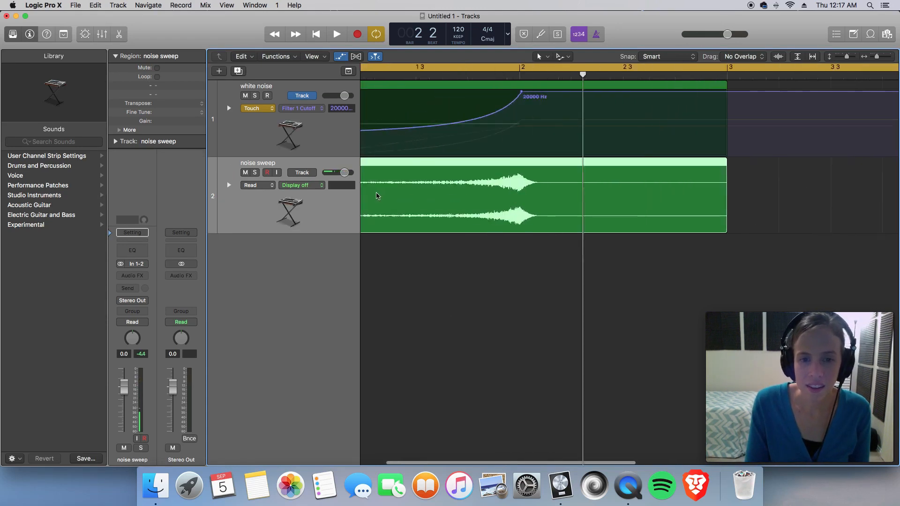
scroll(378, 196, left, 2)
double_click(377, 196)
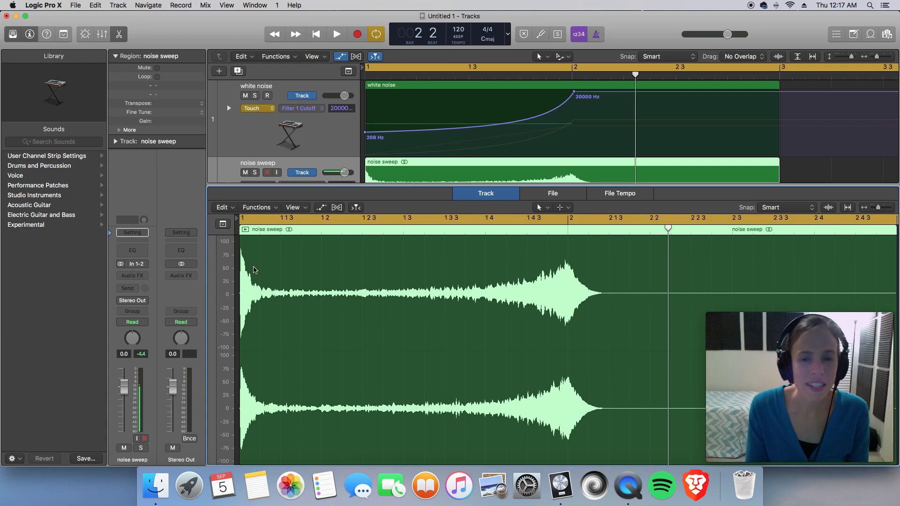
key(e)
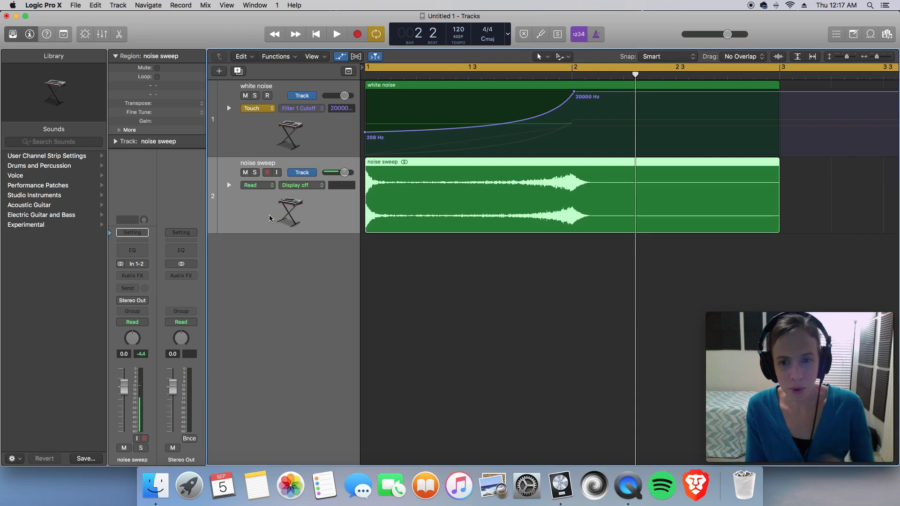
key(super+Left)
key(super+Left)
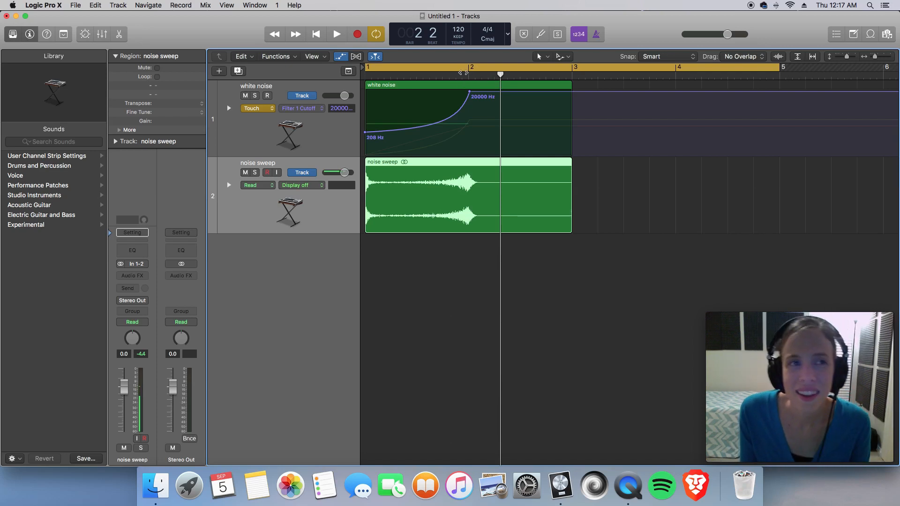
- Move the playhead to bar 3 and show the white noise track's automation lanes
click(779, 75)
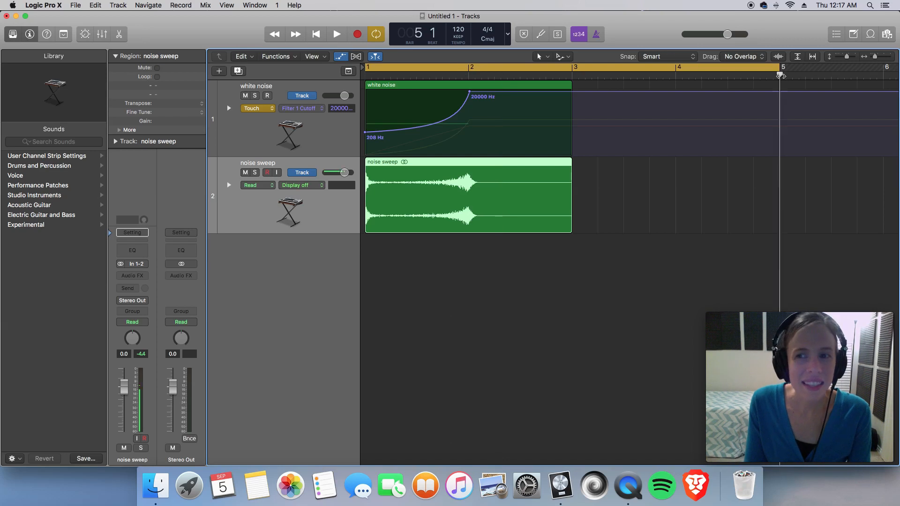
drag(778, 75, 572, 75)
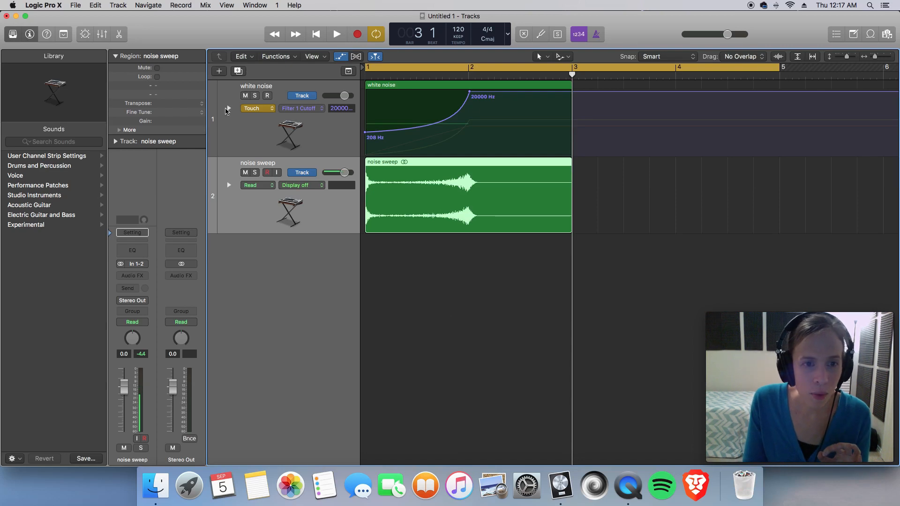
click(229, 109)
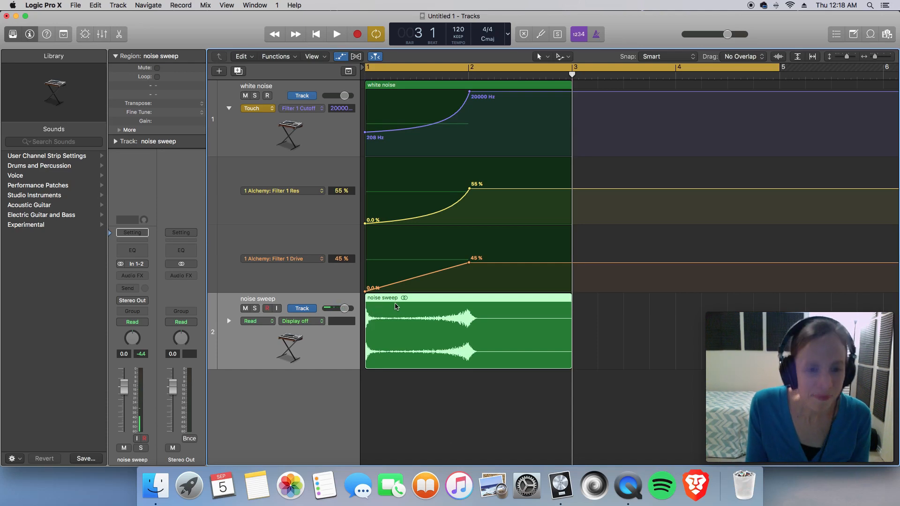
- Delete the bounced noise sweep region together with its track
key(Delete)
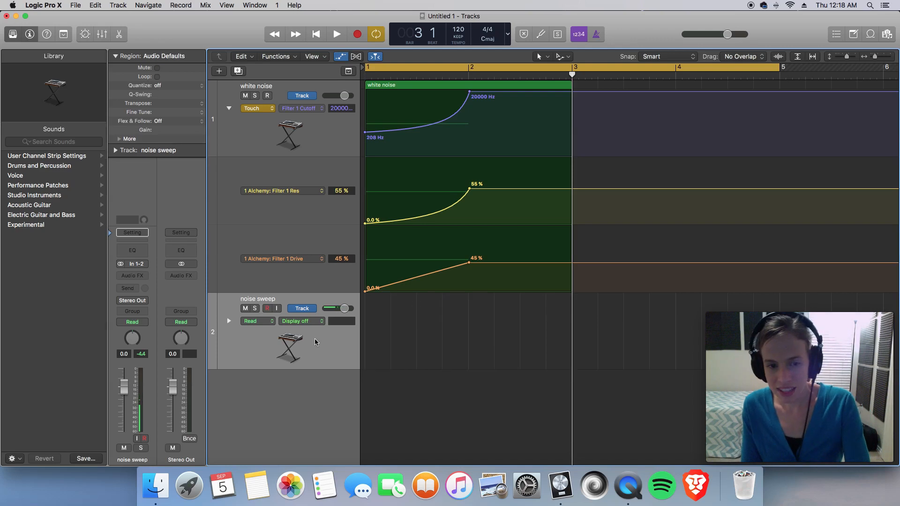
key(super+BackSpace)
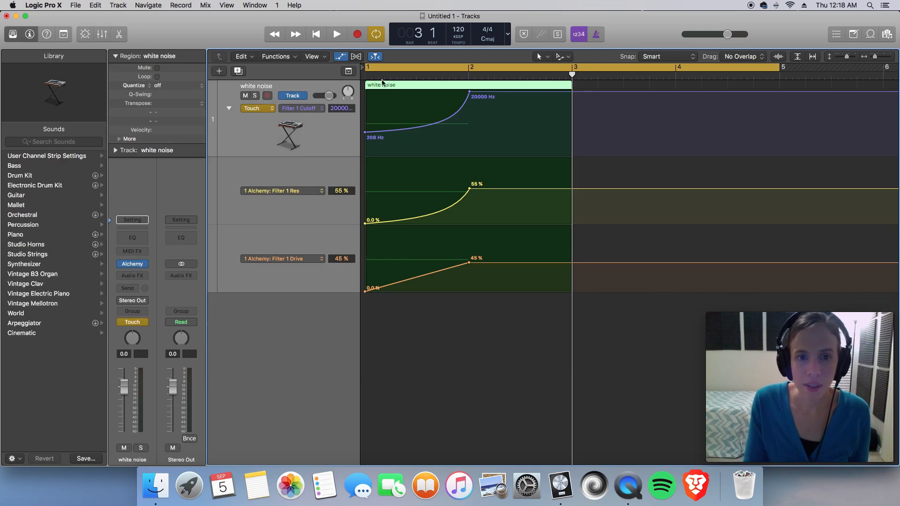
- Move the C3 note in the white noise region slightly later, away from the start of bar 1
key(Return)
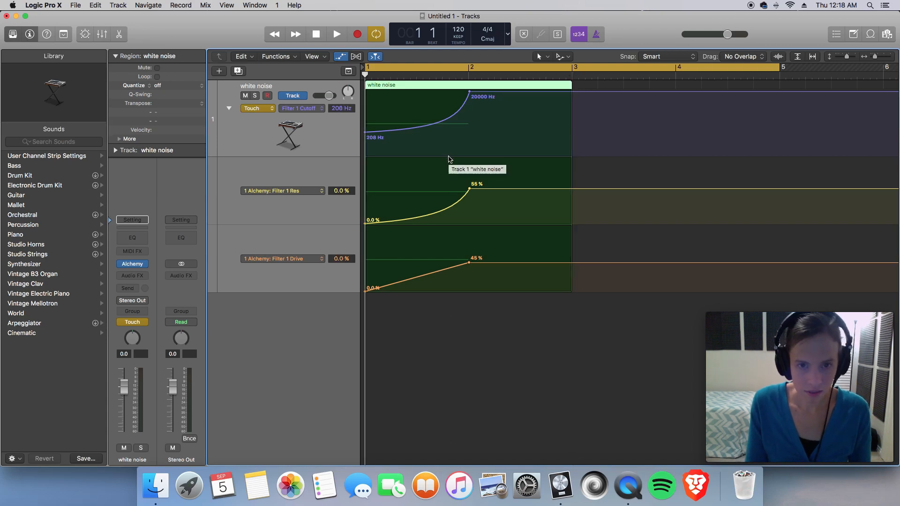
double_click(445, 157)
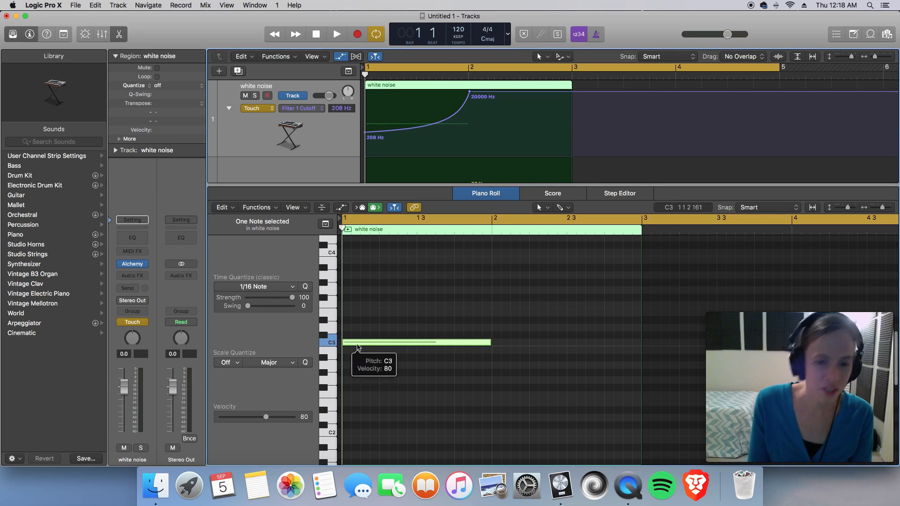
drag(357, 348, 373, 345)
key(e)
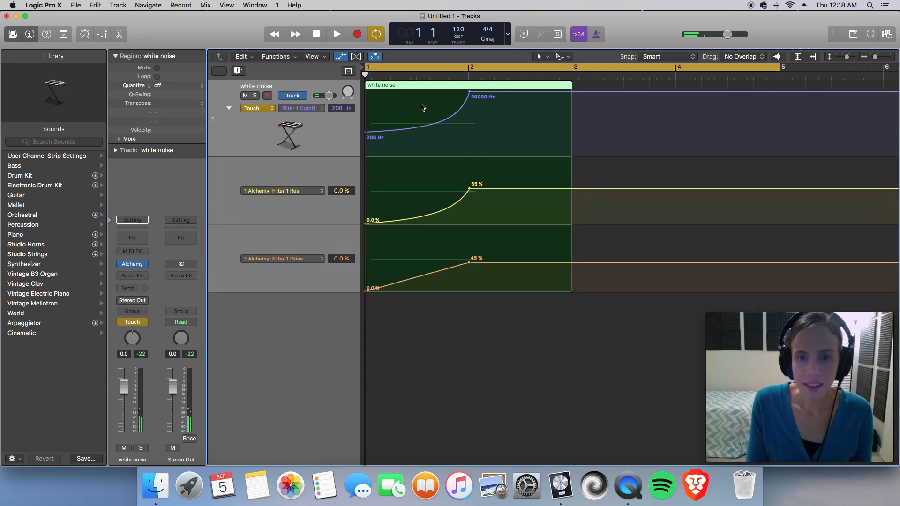
- Shift the end points of the Filter 1 Cutoff, Res and Drive ramps slightly past bar 2 and play the sweep
click(473, 92)
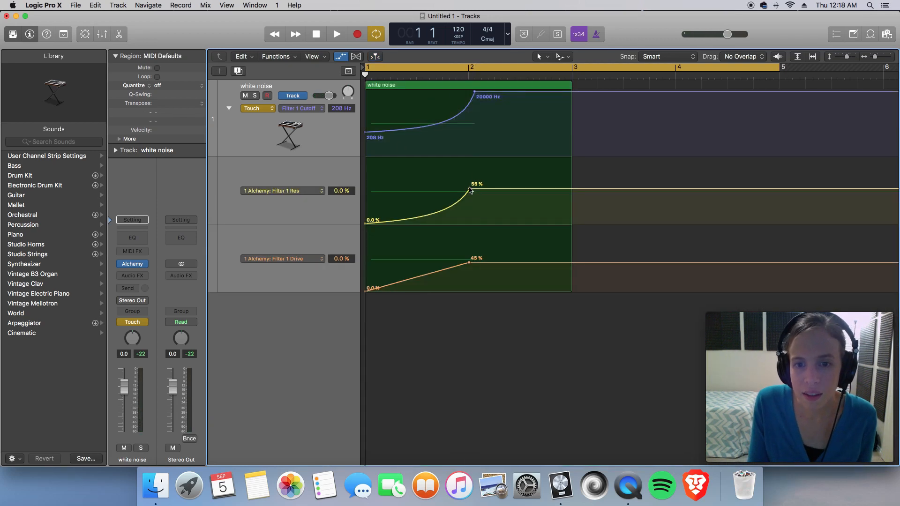
drag(470, 189, 475, 189)
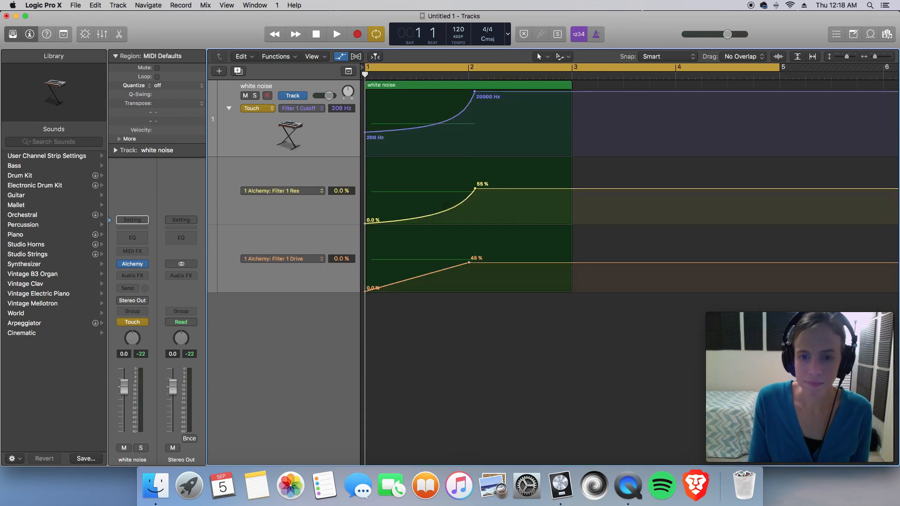
drag(468, 262, 475, 263)
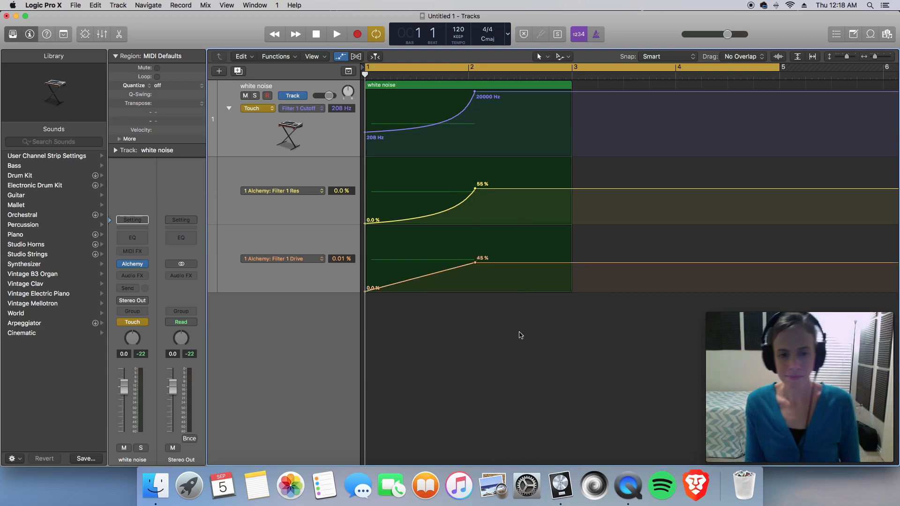
key(space)
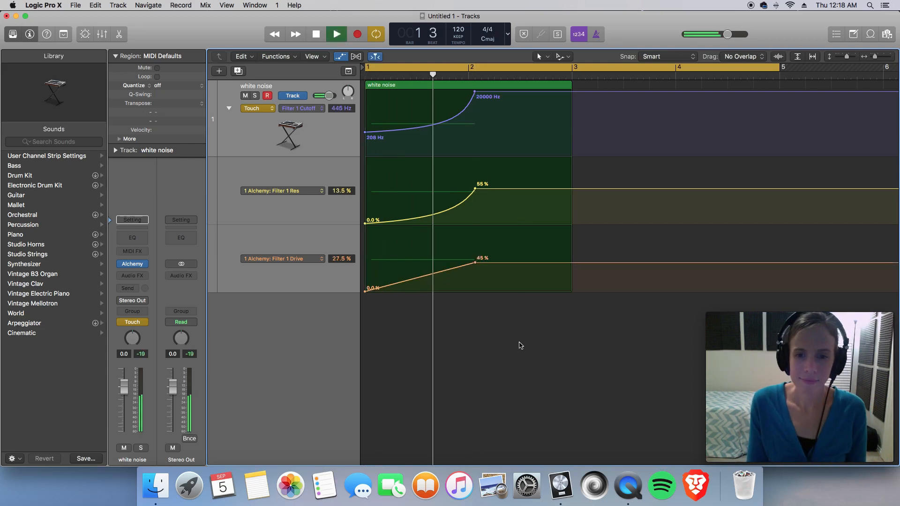
key(space)
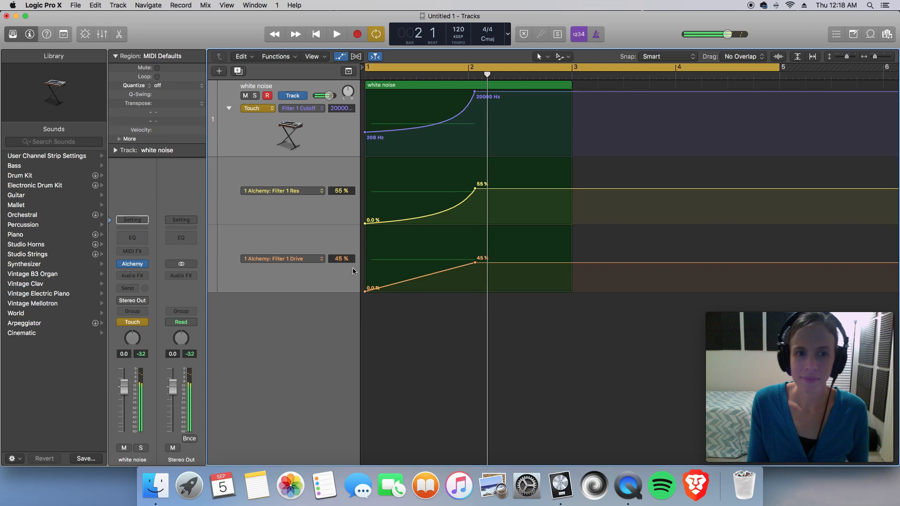
- Hide the automation lanes and bounce the shifted white noise region in place to a new track named "noise sweep"
click(228, 107)
right_click(416, 85)
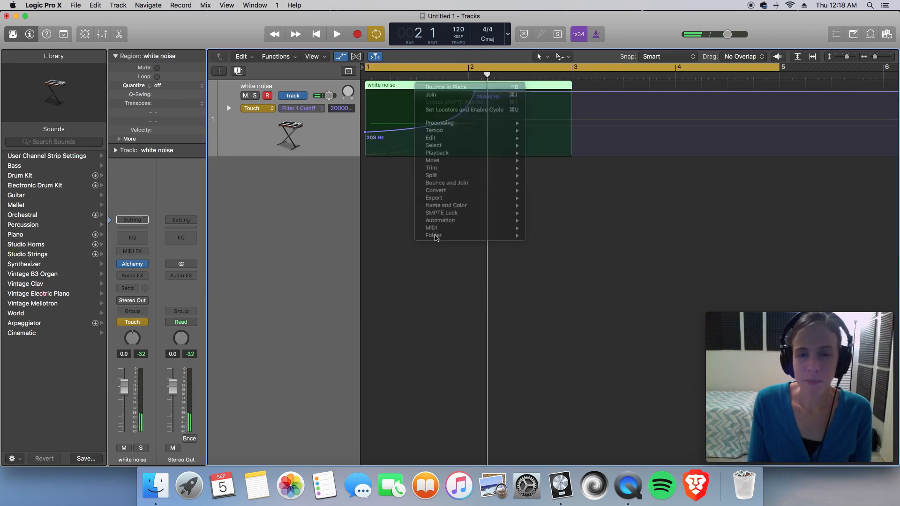
key(ctrl+b)
text(noise s)
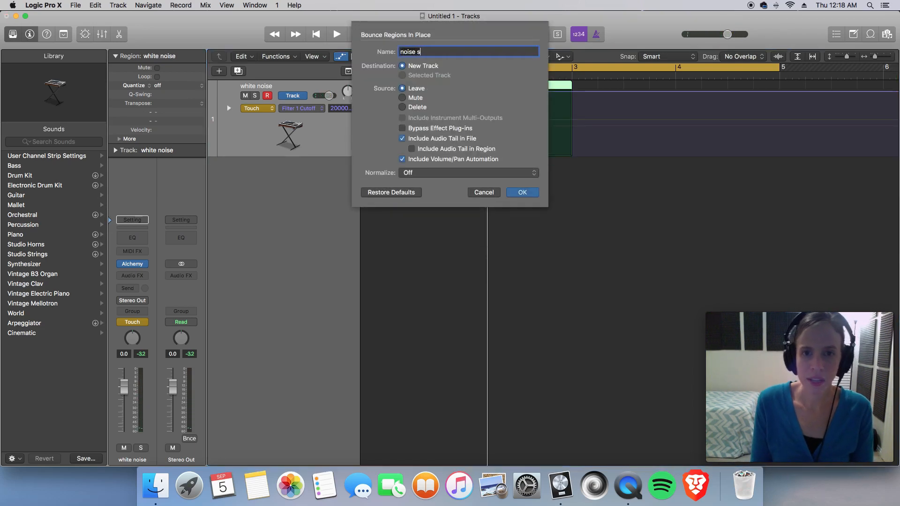
text(weep)
key(Return)
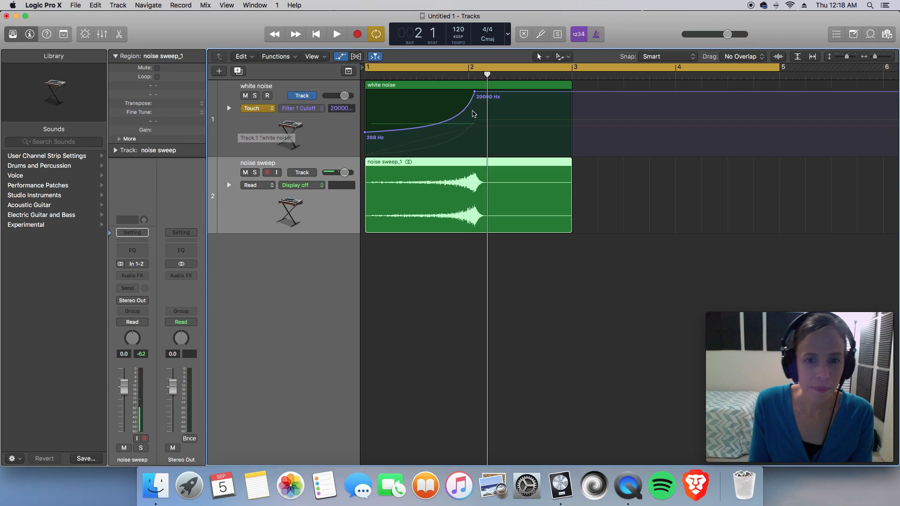
- Return the playhead to bar 1, add a new software instrument track and rename it "deep breath"
key(Return)
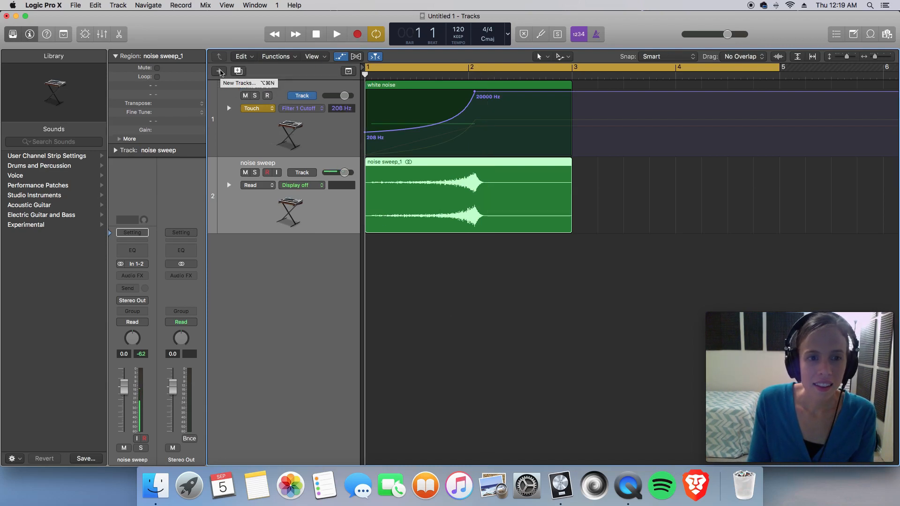
click(219, 71)
click(577, 165)
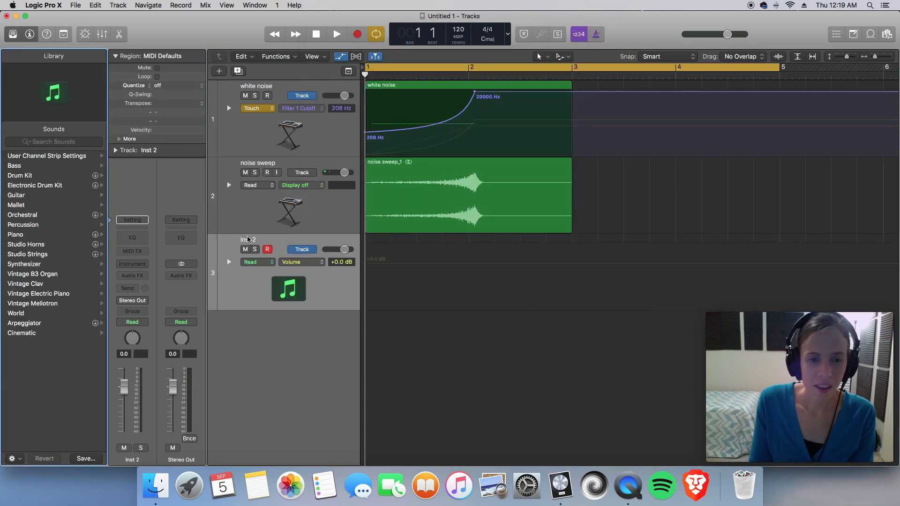
double_click(248, 239)
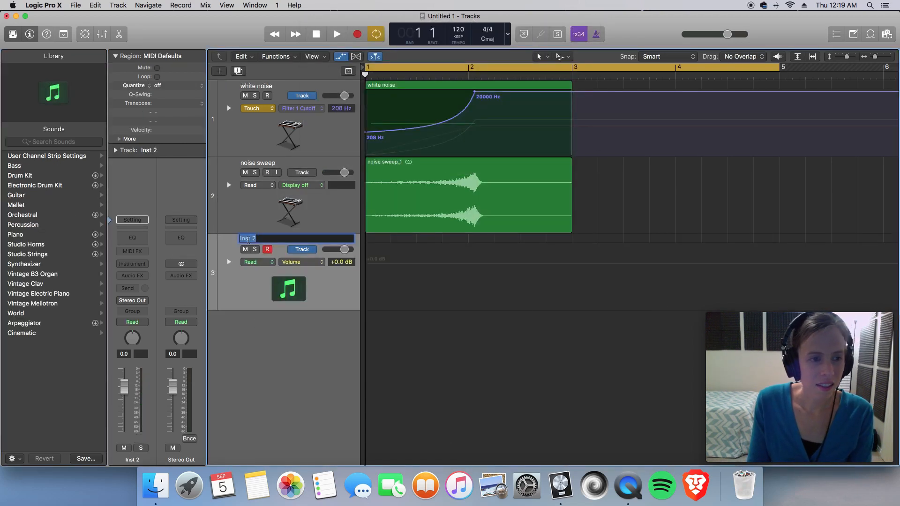
text(deep breath)
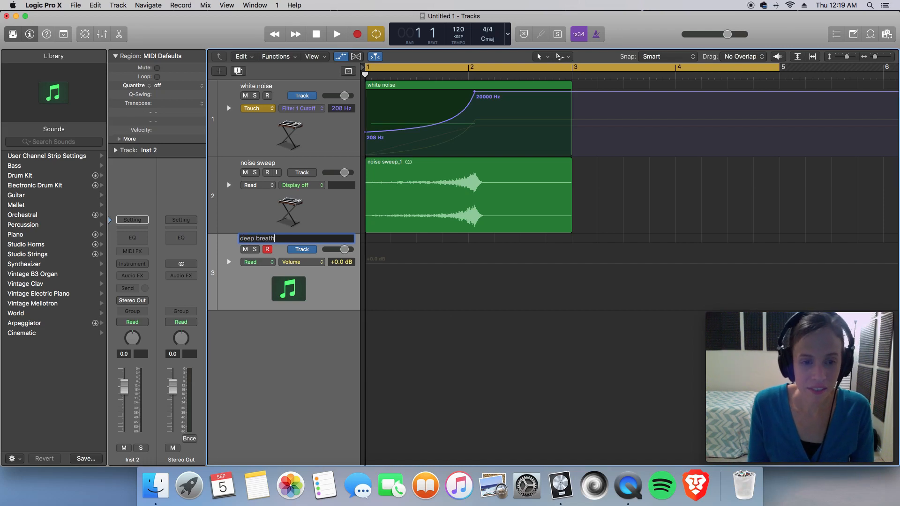
key(Return)
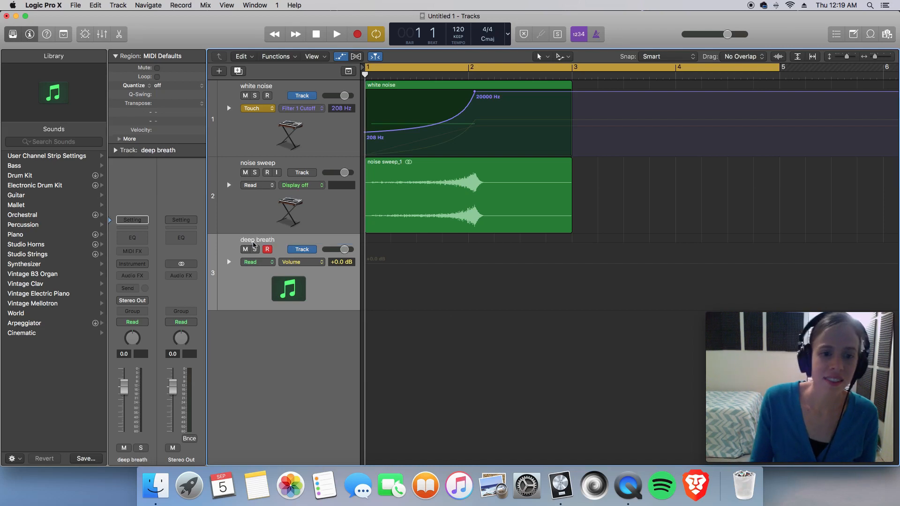
- Load Alchemy on the deep breath track with the natural, organic sound effects preset Deep Breath, and raise the synth's volume
click(147, 267)
click(305, 294)
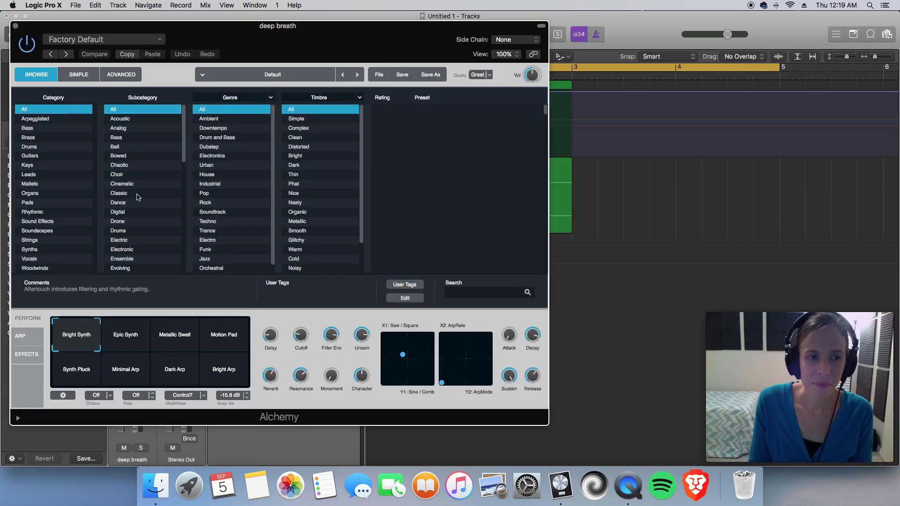
click(33, 204)
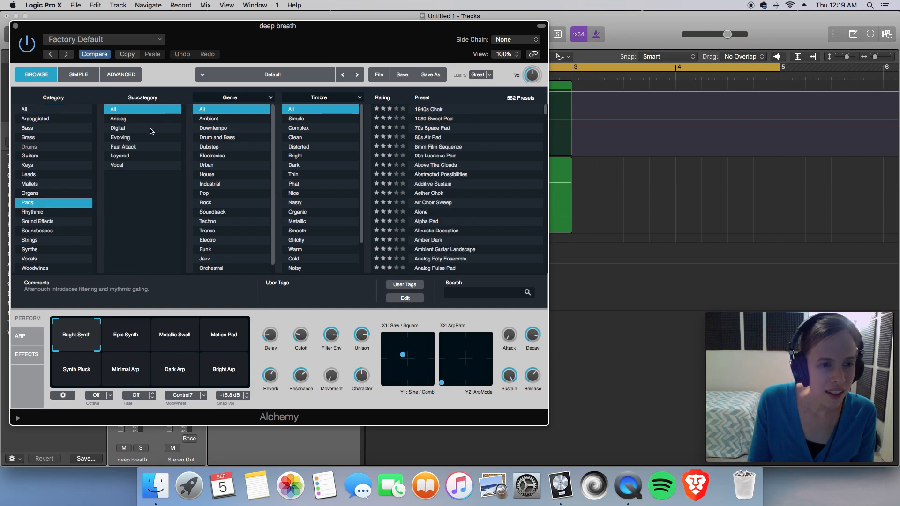
click(45, 222)
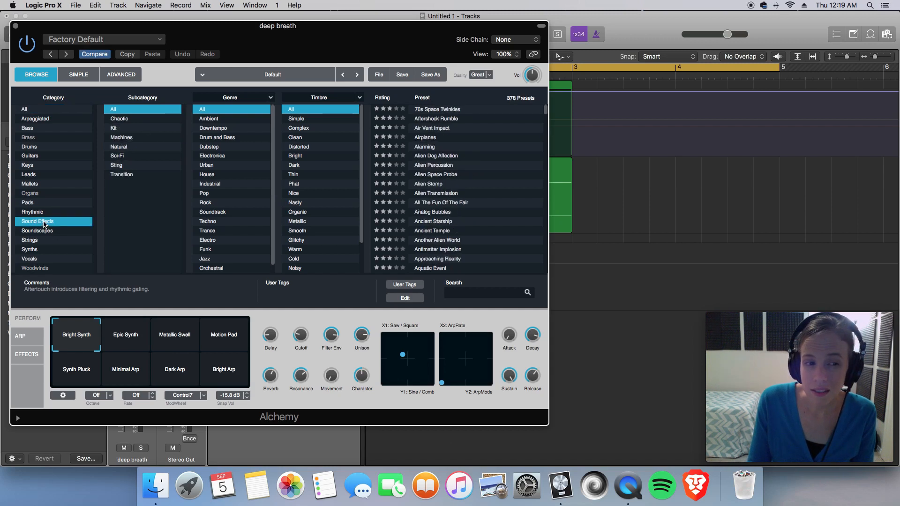
click(131, 148)
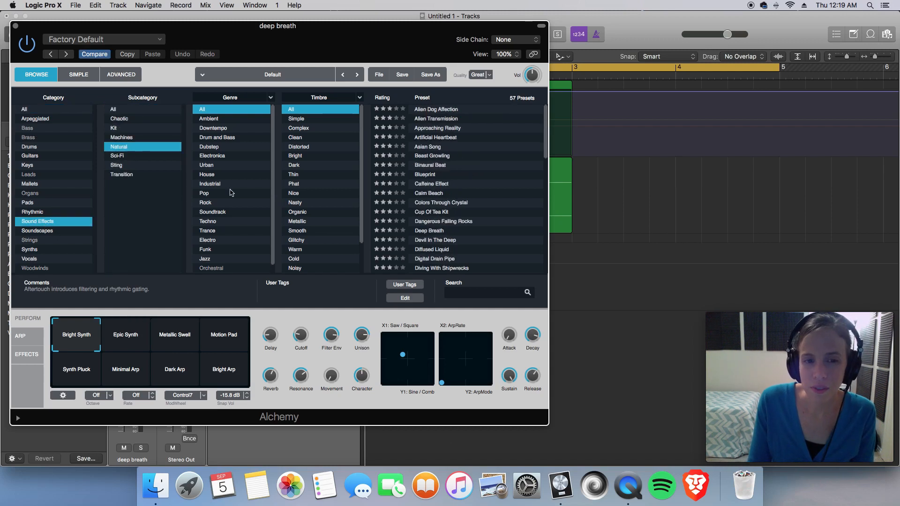
click(311, 213)
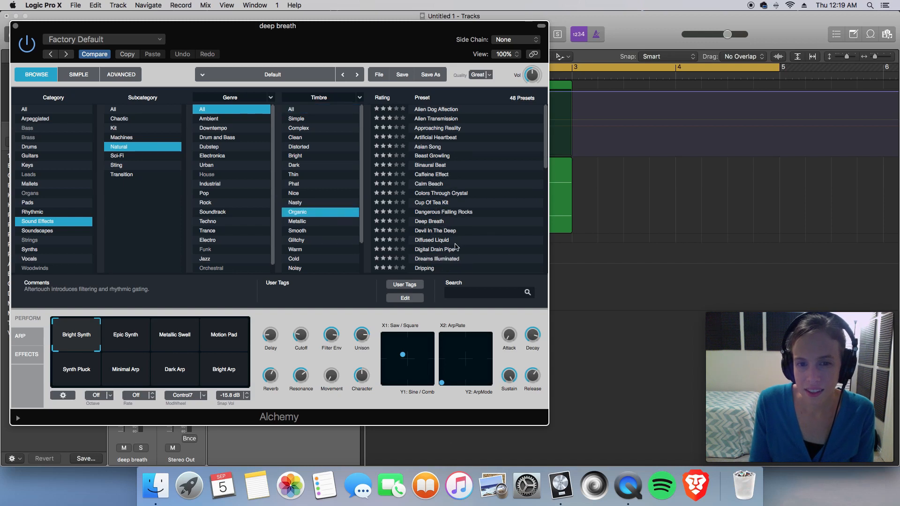
click(424, 225)
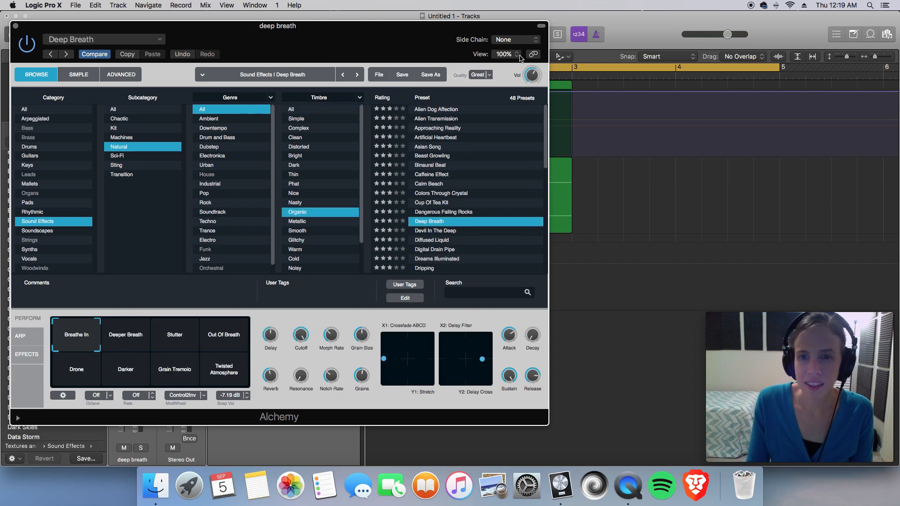
drag(531, 85, 533, 54)
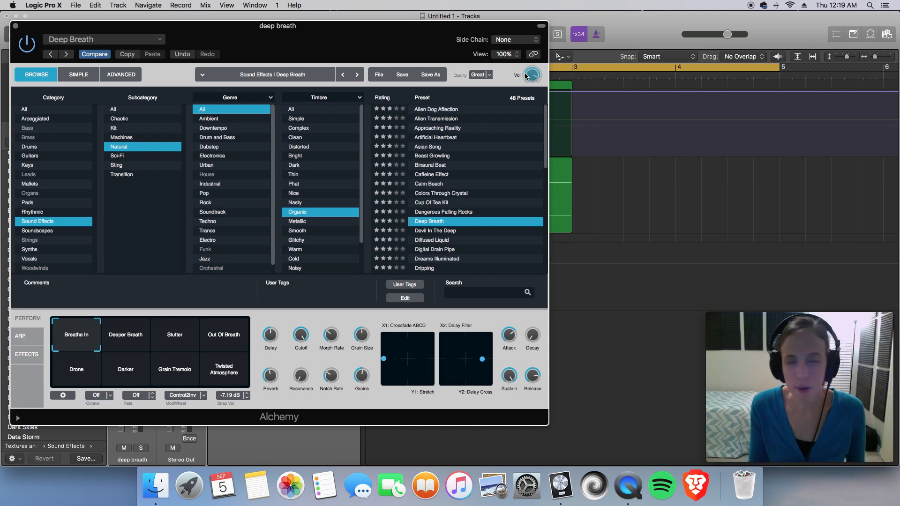
click(16, 27)
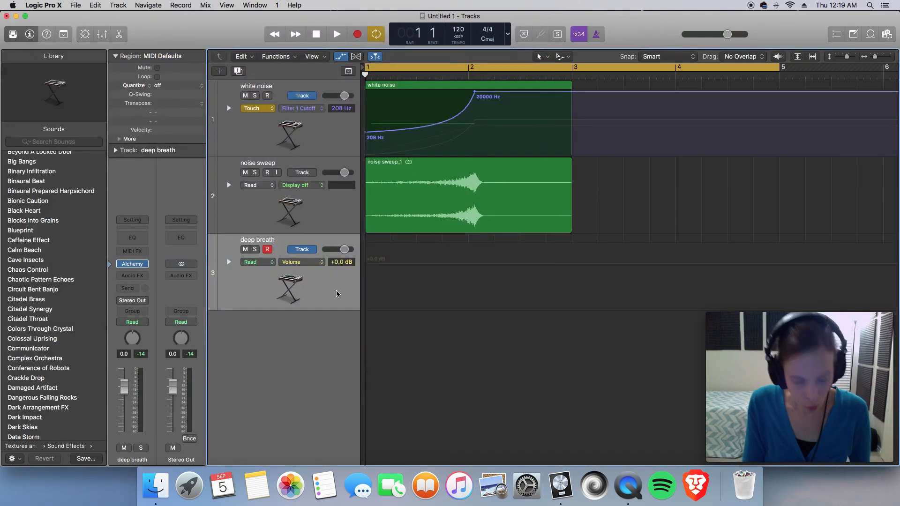
- Solo the deep breath track, draw a C5 note from just after bar 1 to just after bar 2, and play it
click(254, 250)
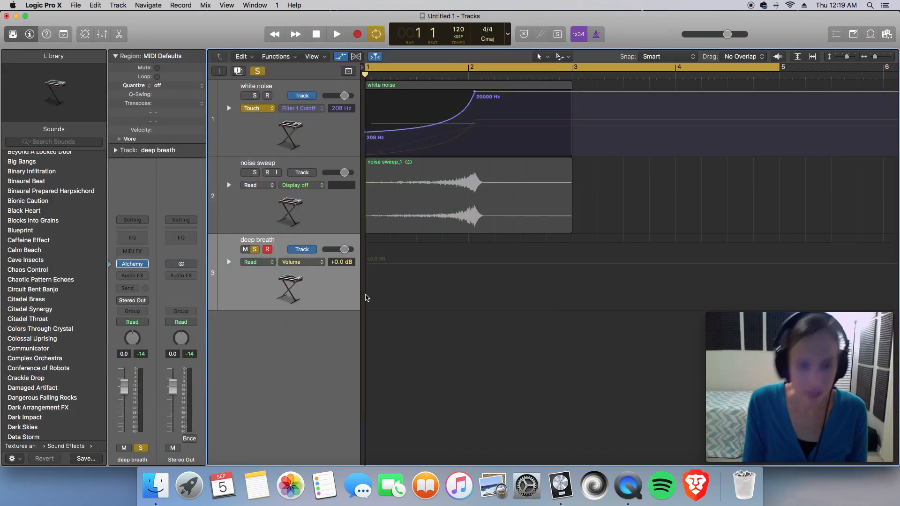
key(p)
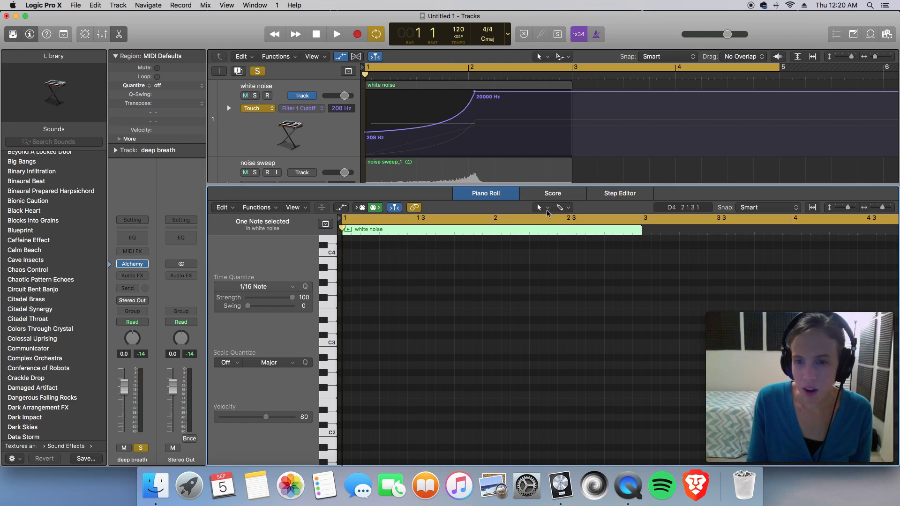
click(562, 207)
click(571, 234)
scroll(371, 285, up, 4)
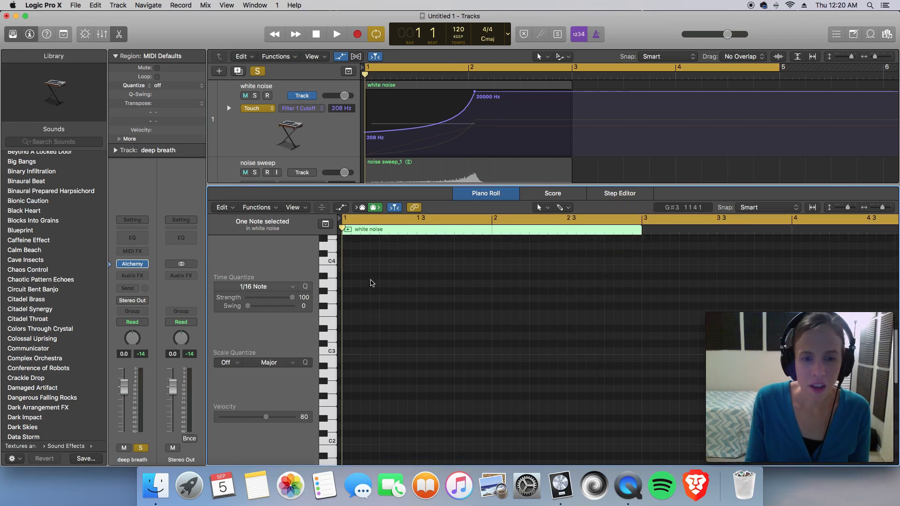
scroll(371, 285, up, 2)
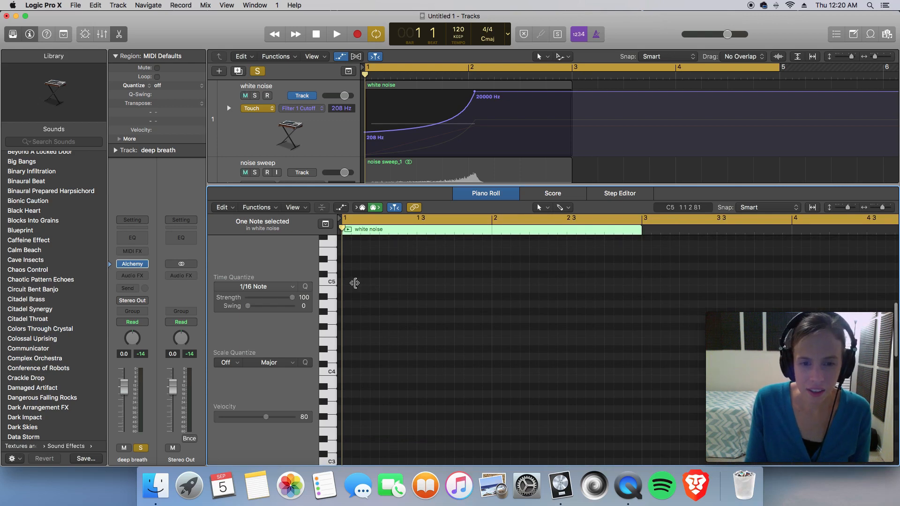
drag(353, 281, 501, 286)
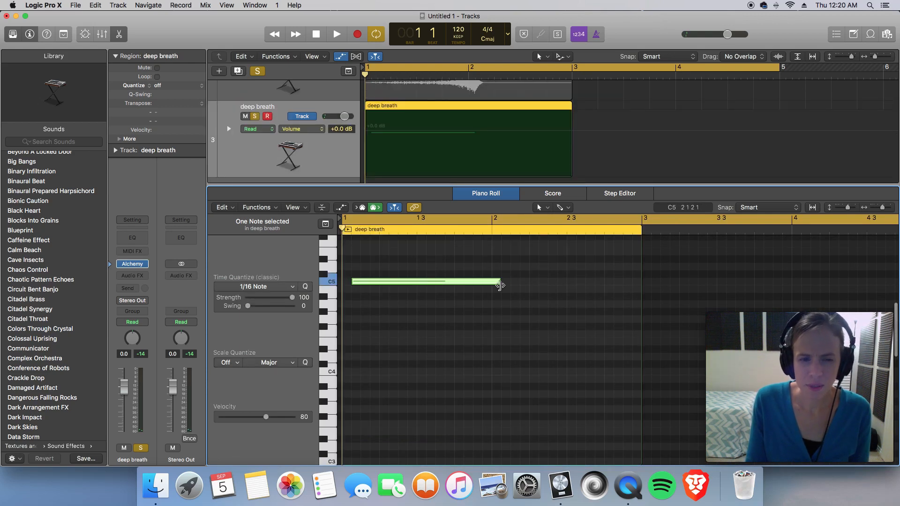
key(space)
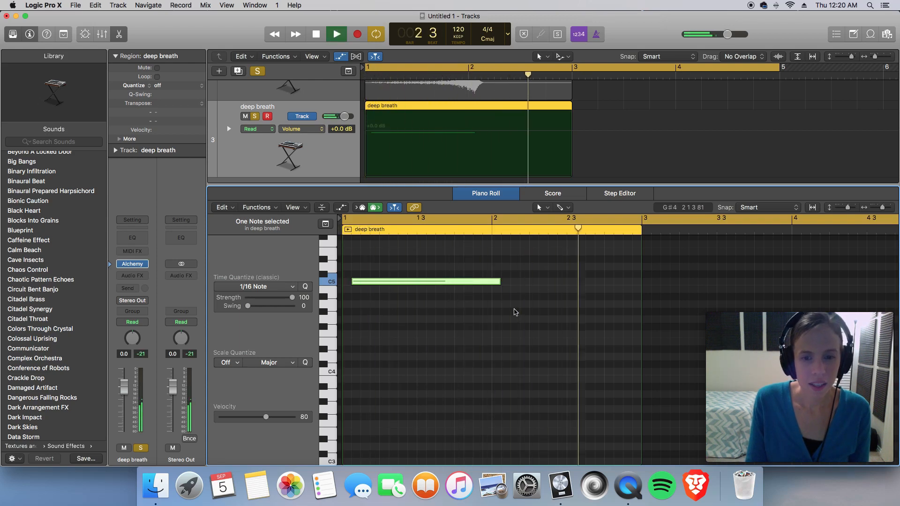
key(space)
- Set Alchemy's overall volume to 0 dB and check the volumes of sources A and B in its advanced view
mouse_move(135, 268)
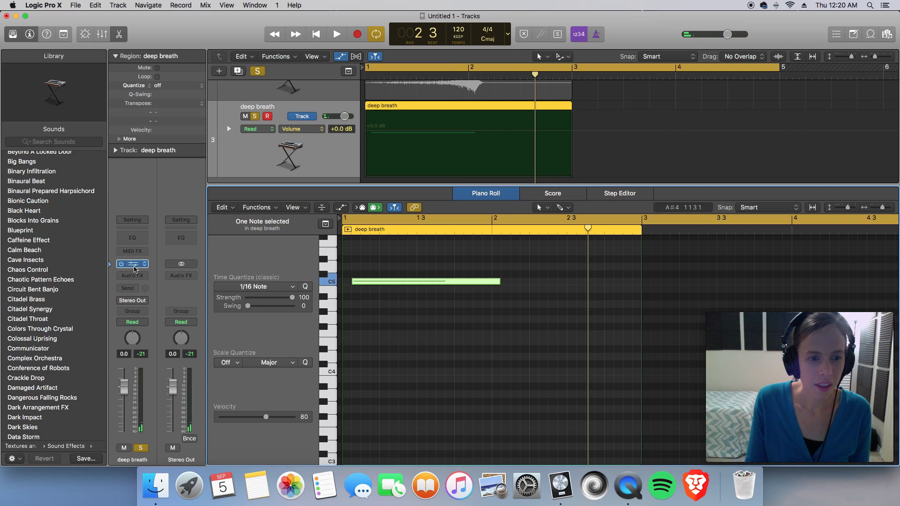
click(134, 265)
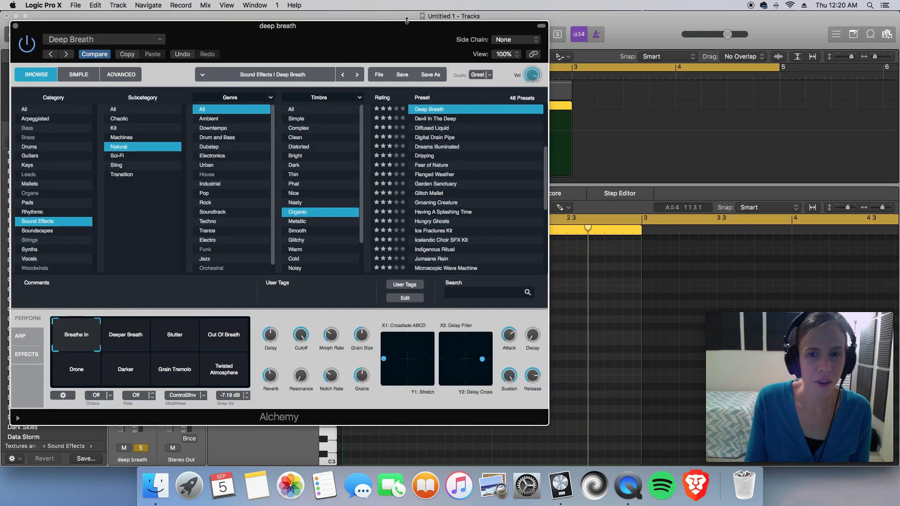
alt+click(531, 75)
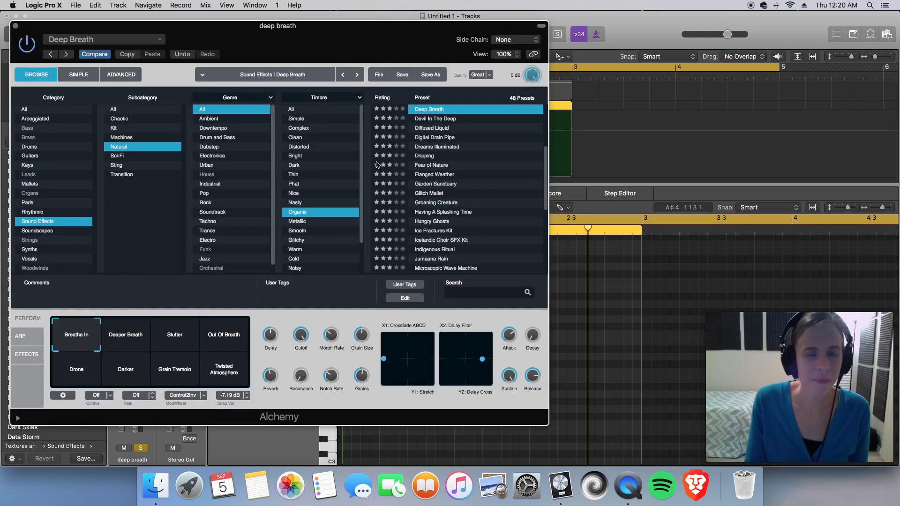
click(123, 75)
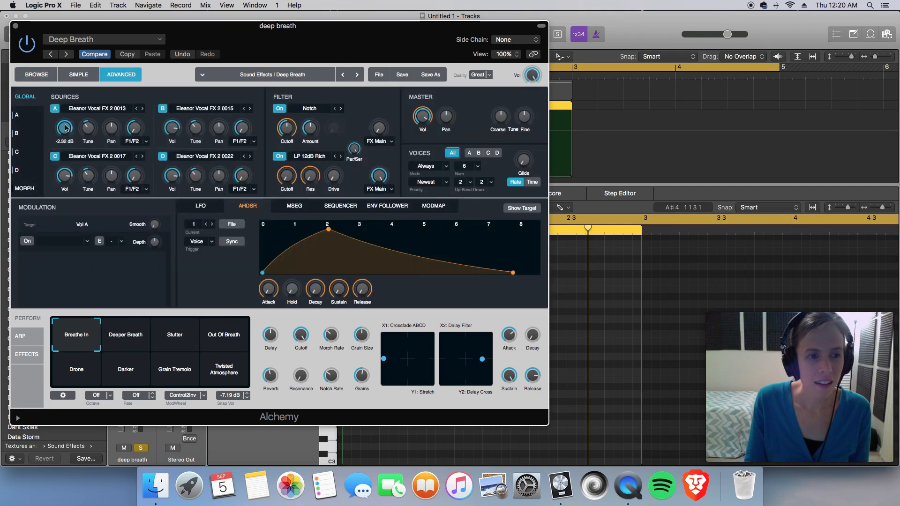
click(172, 130)
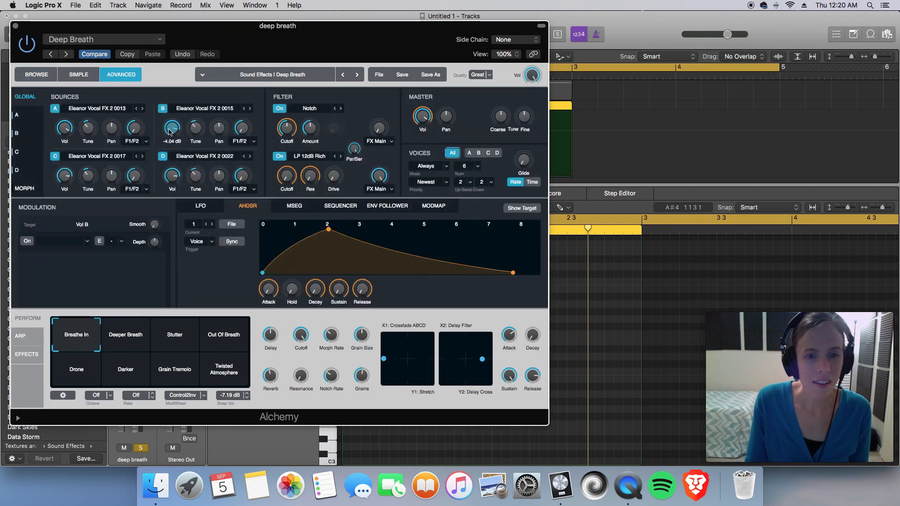
click(66, 128)
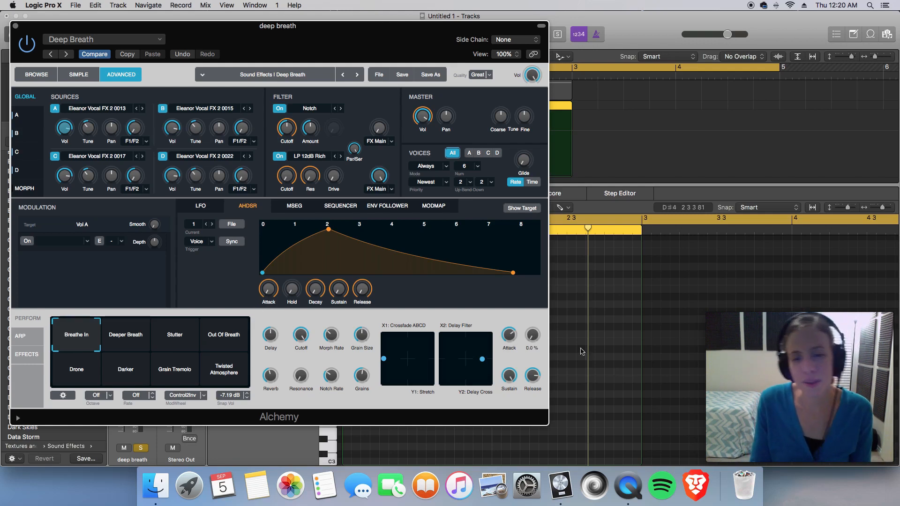
- Shorten the Attack of the Deep Breath sound, play the note, and return the playhead to bar 1
drag(509, 354, 514, 363)
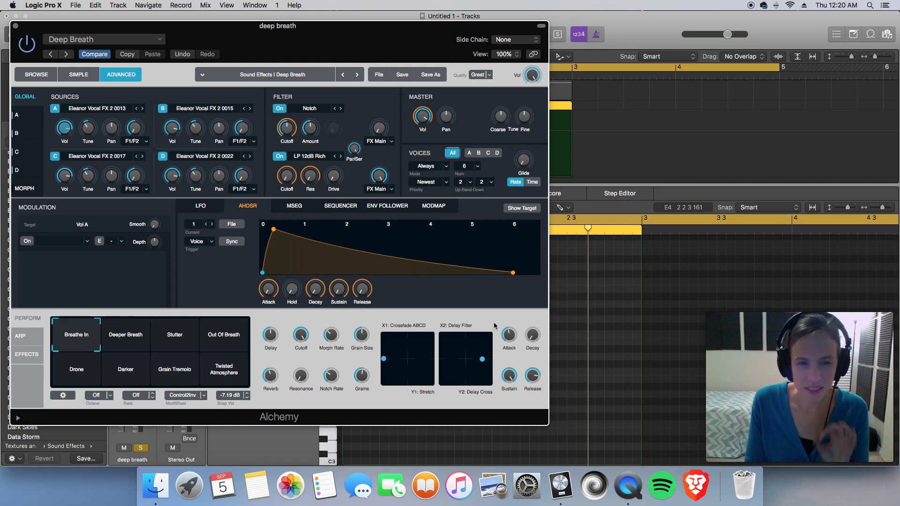
key(space)
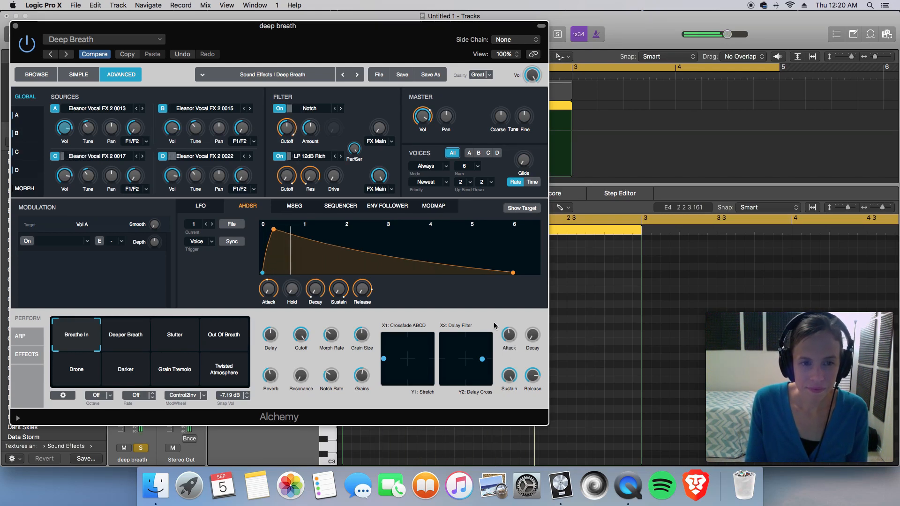
click(16, 26)
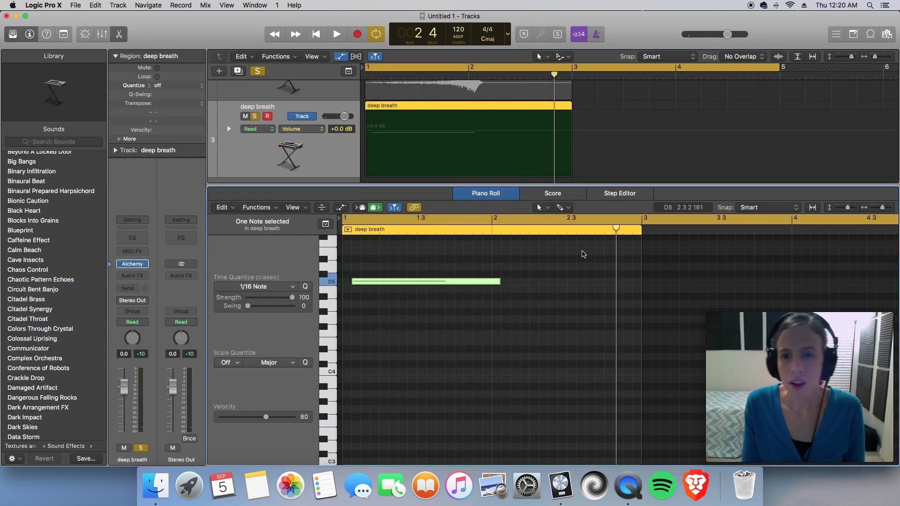
click(317, 34)
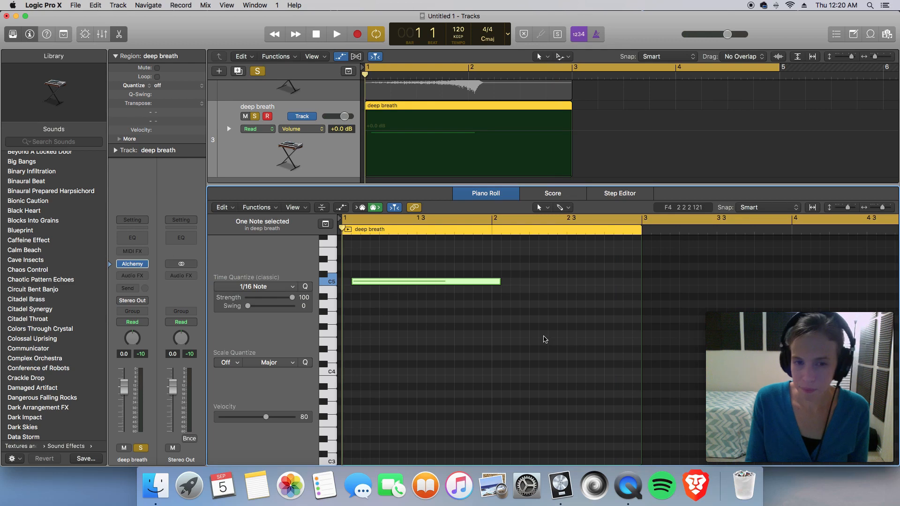
- Bounce the deep breath region in place to a new track named "static breath"
key(p)
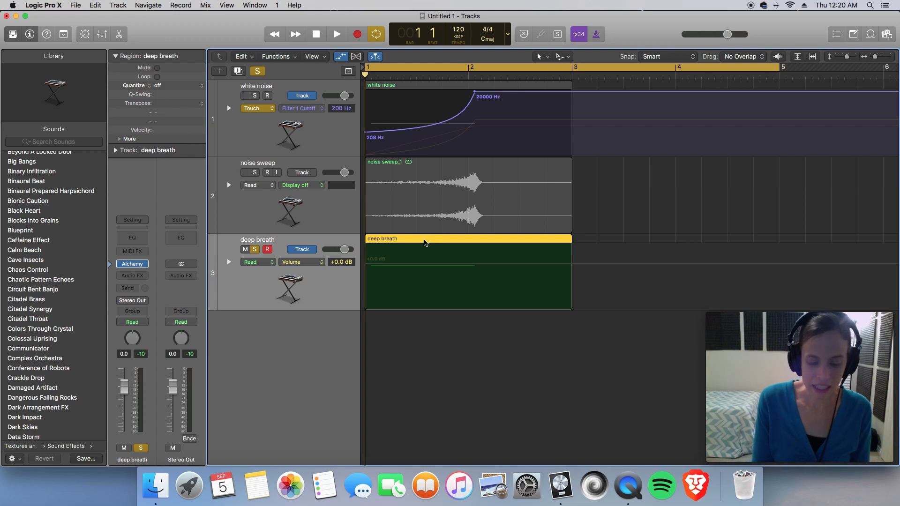
right_click(427, 244)
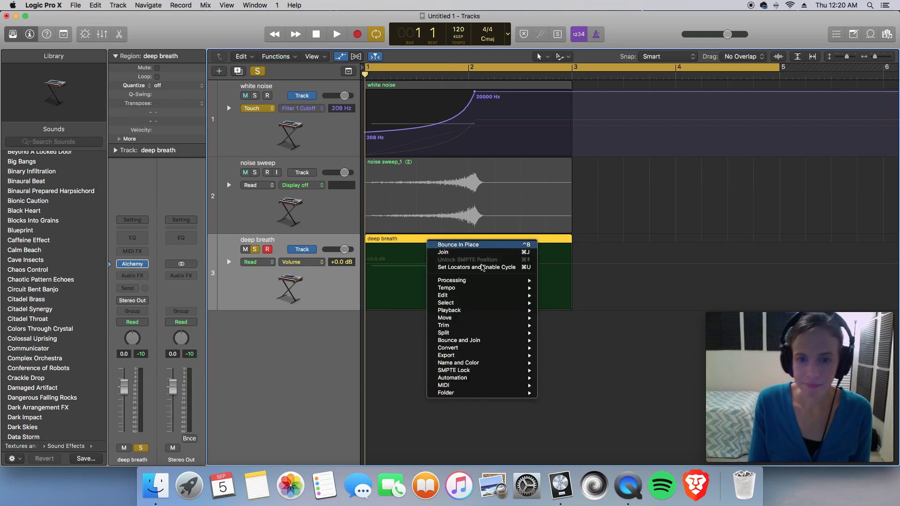
click(464, 245)
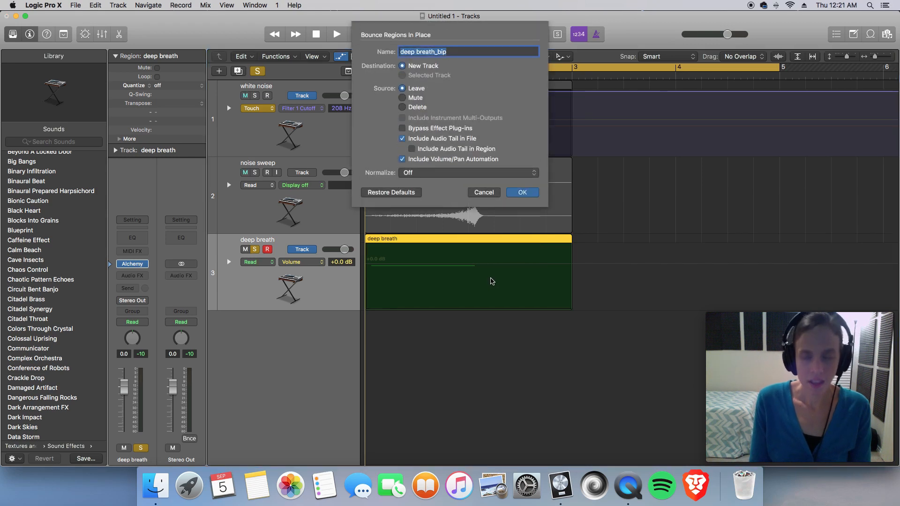
text(stati)
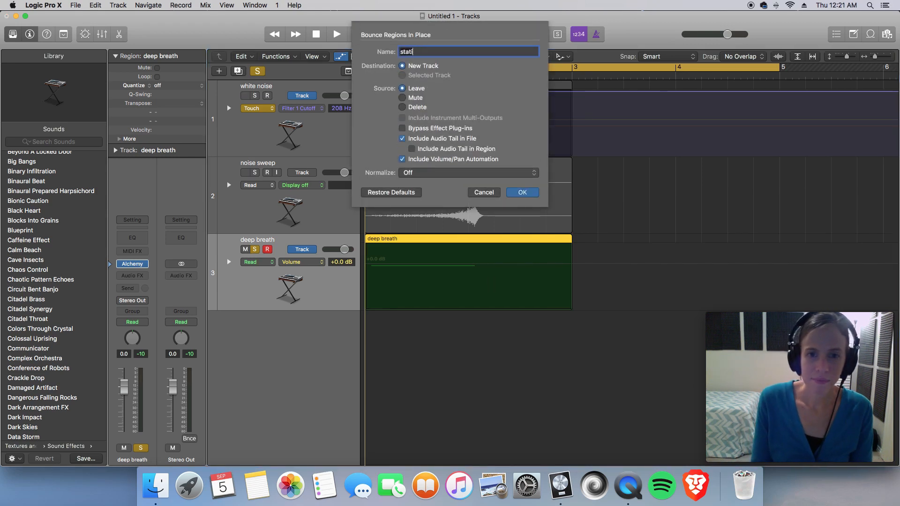
text(c breath)
key(Return)
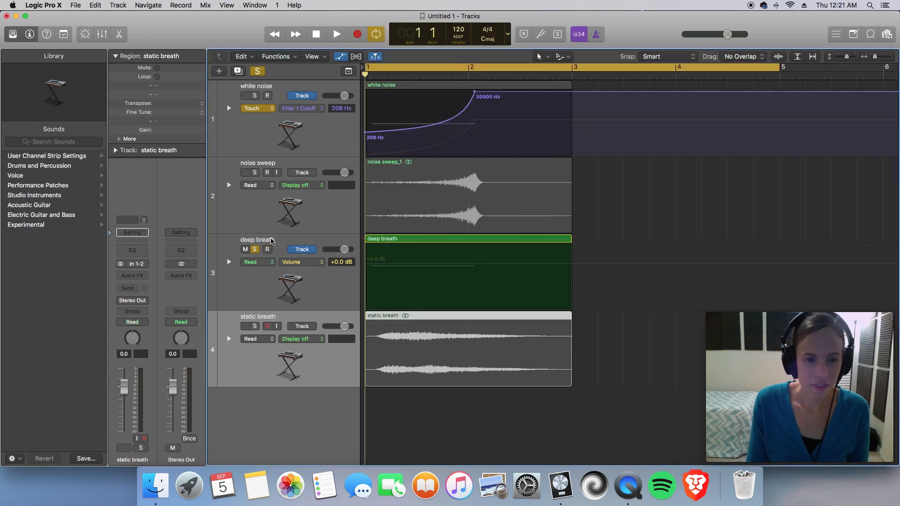
- Unsolo the deep breath track, solo the static breath track and play the bounced audio
click(255, 249)
click(255, 326)
key(space)
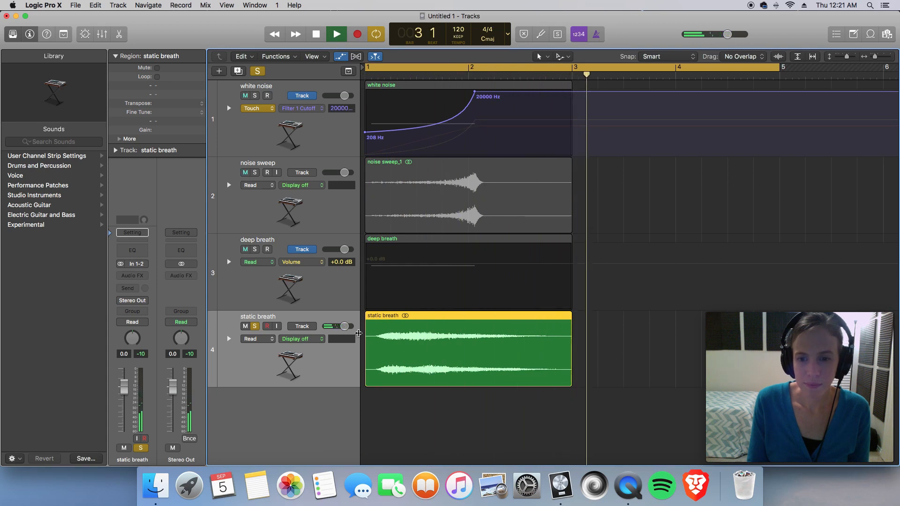
- Extend the static breath region to about three quarters through bar 3 and listen to its tail
key(space)
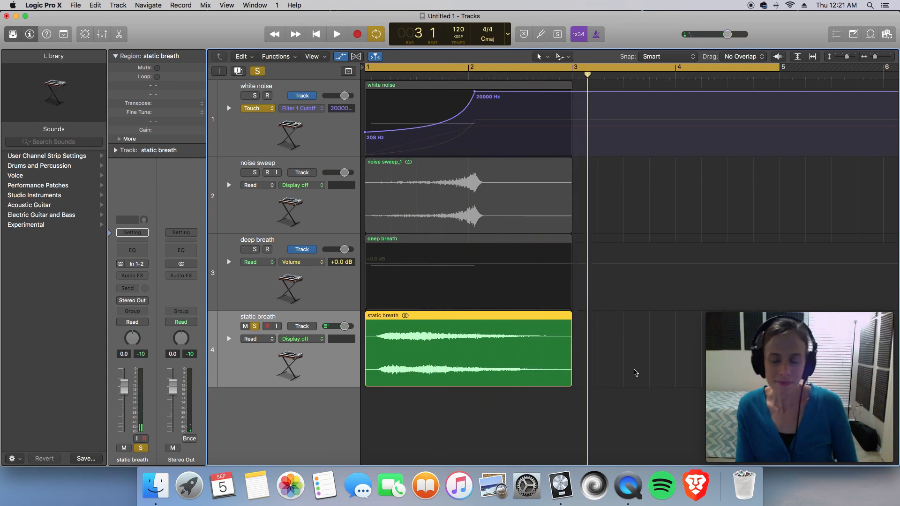
drag(573, 385, 646, 385)
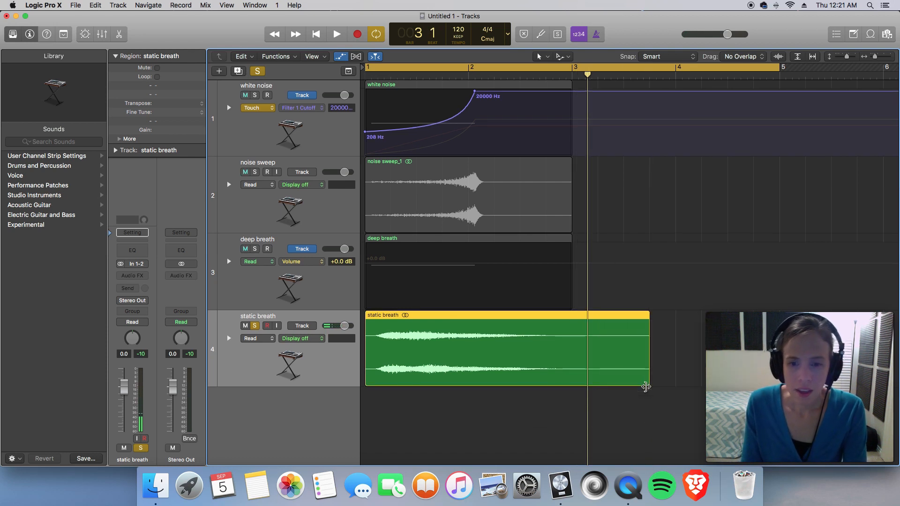
key(space)
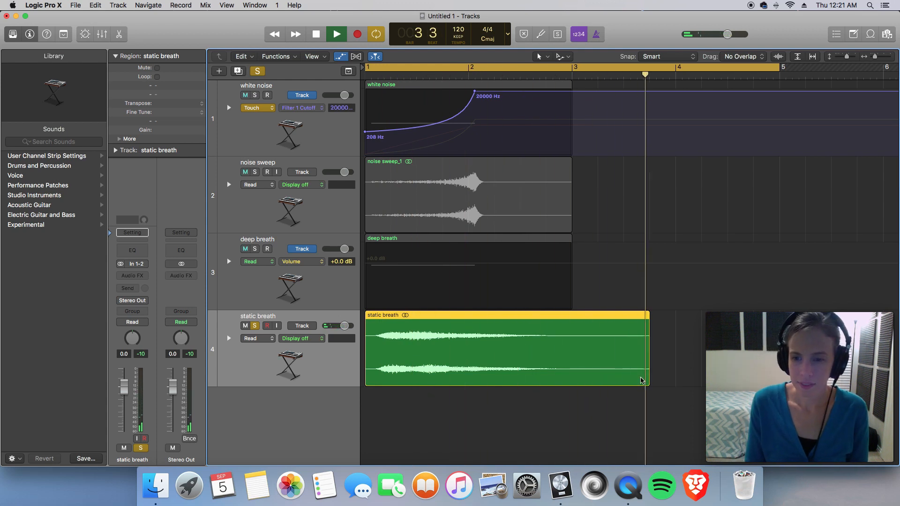
key(space)
- Add a fade-out to the end of the static breath region with the Fade Tool, starting about a quarter into bar 3
click(561, 57)
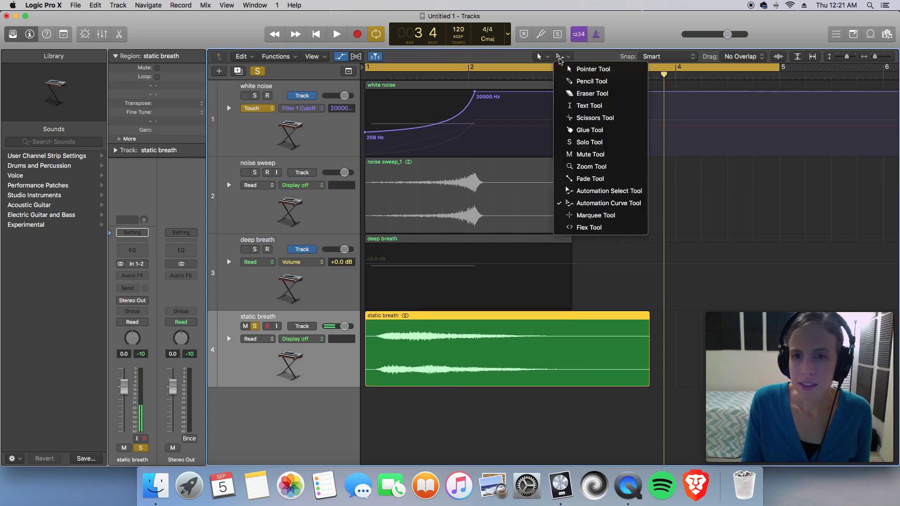
key(Return)
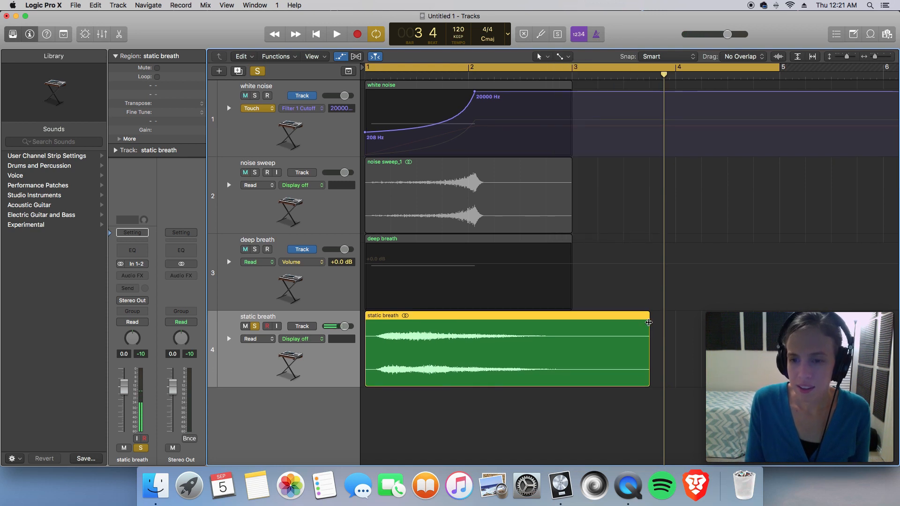
drag(649, 320, 603, 322)
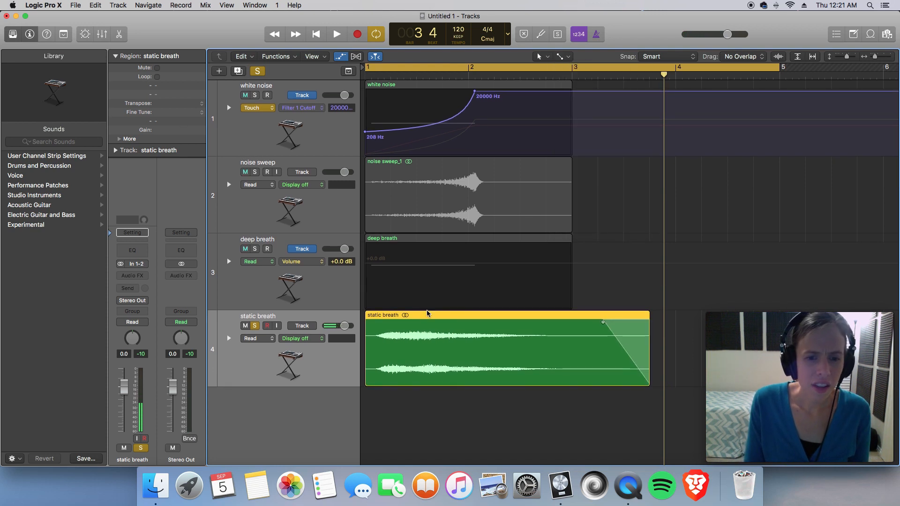
- Raise the static breath region's gain to +3.0 dB and play it back
scroll(313, 319, up, 1)
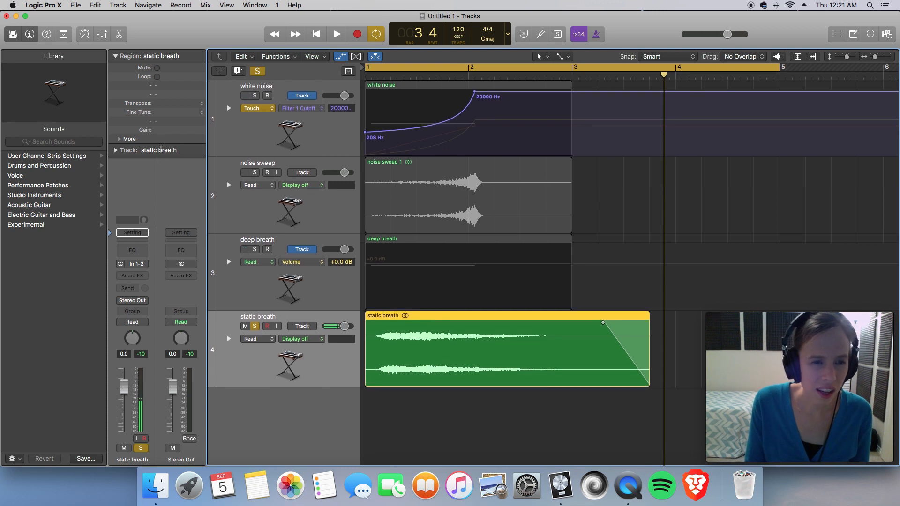
drag(159, 131, 179, 130)
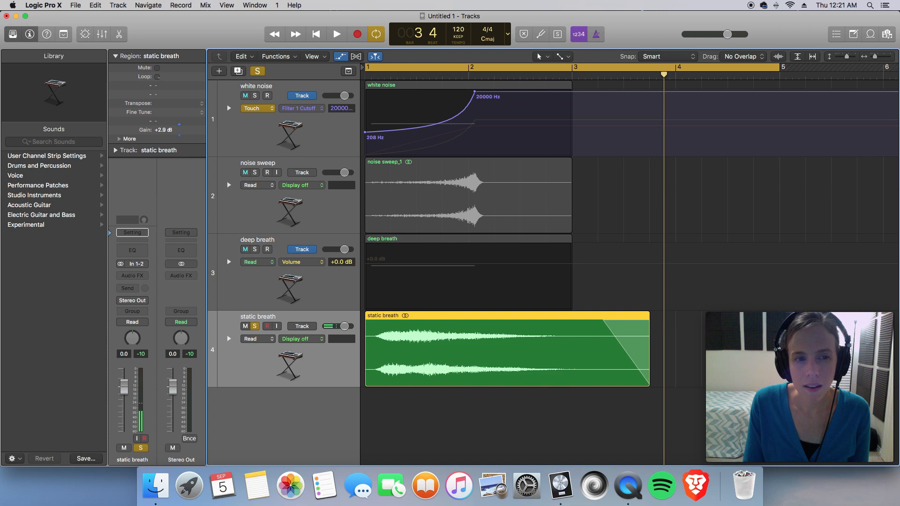
key(space)
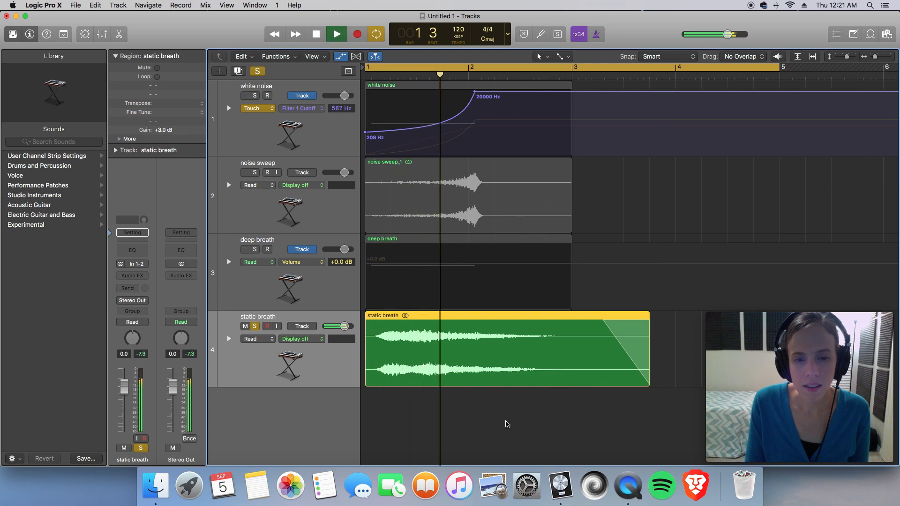
key(space)
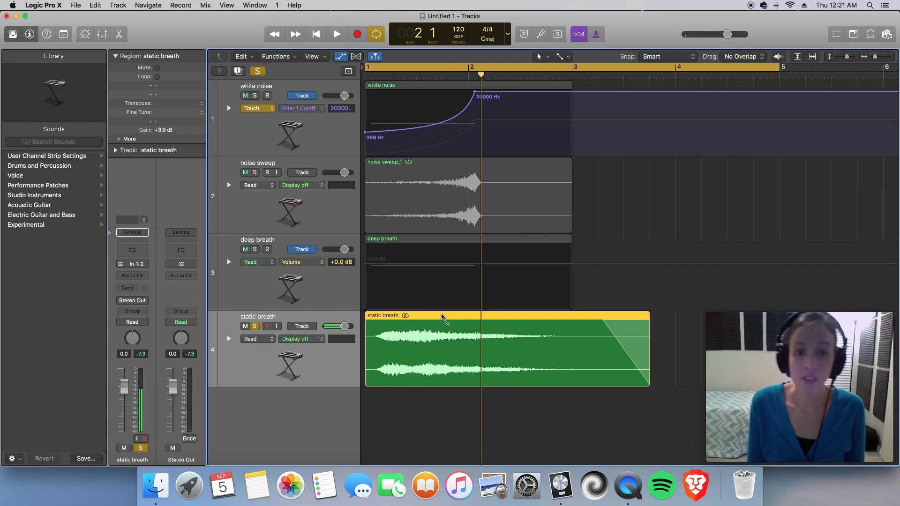
- Bounce the project to an audio file named "static breath" on the Desktop
key(super+b)
key(Return)
text(static breath)
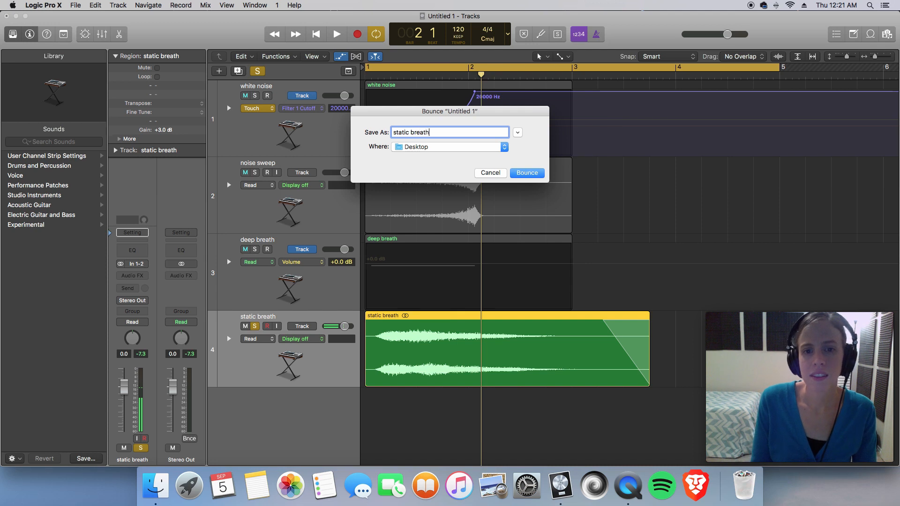
key(Return)
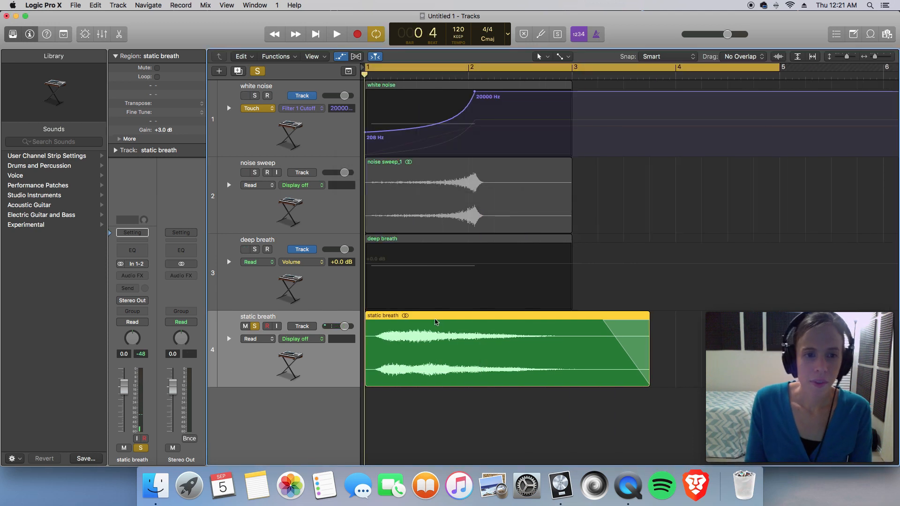
- Unsolo the static breath track, then solo and select the white noise track
click(255, 328)
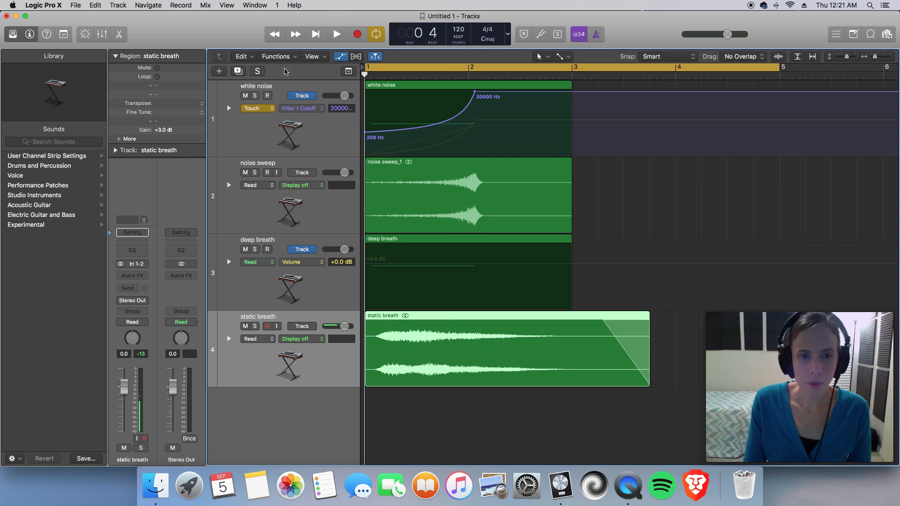
click(255, 96)
click(326, 149)
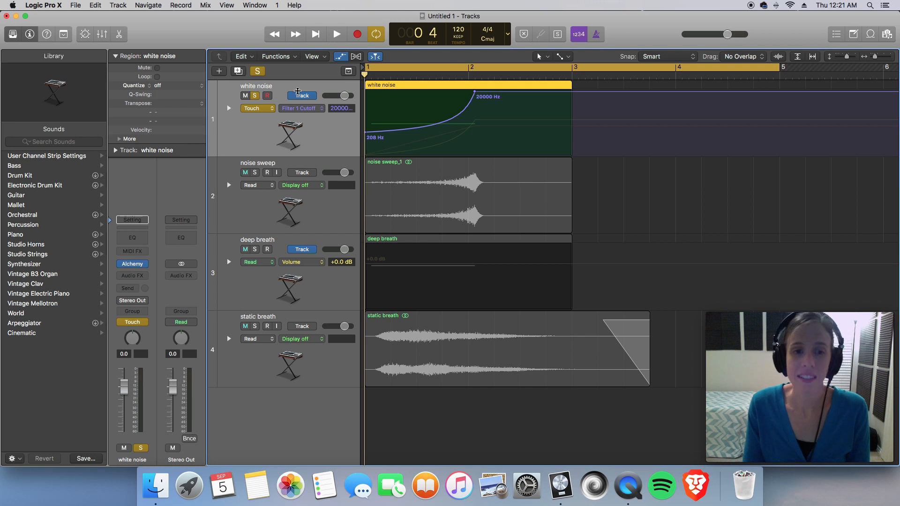
- Bend the white noise track's Filter 1 Drive automation into a slow-starting rising curve with the Automation Curve Tool
click(229, 109)
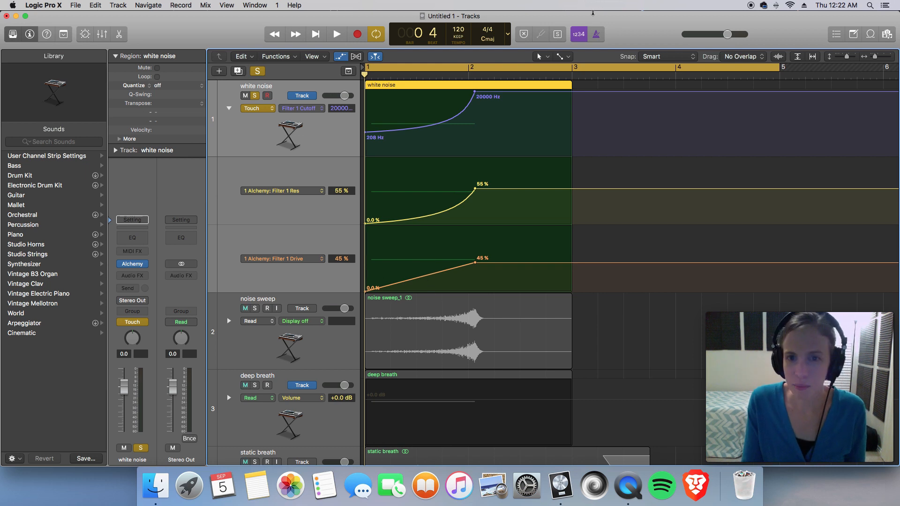
click(563, 59)
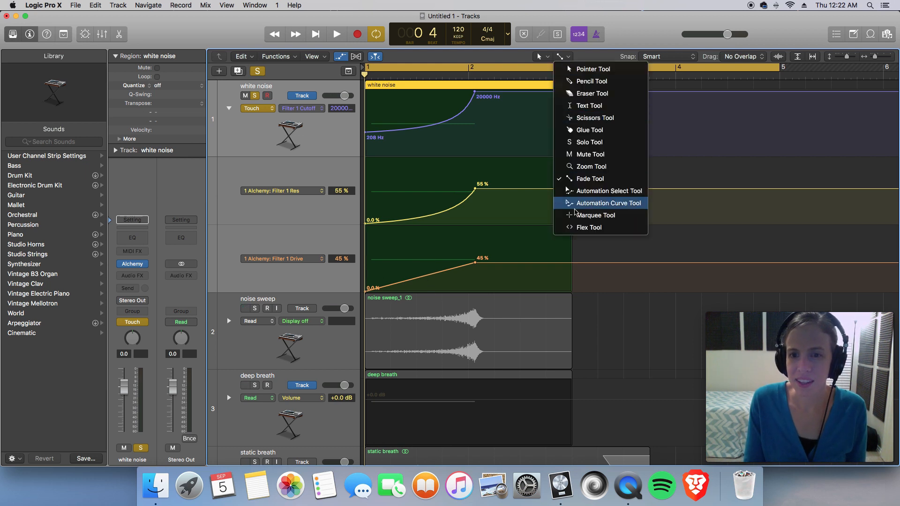
click(585, 204)
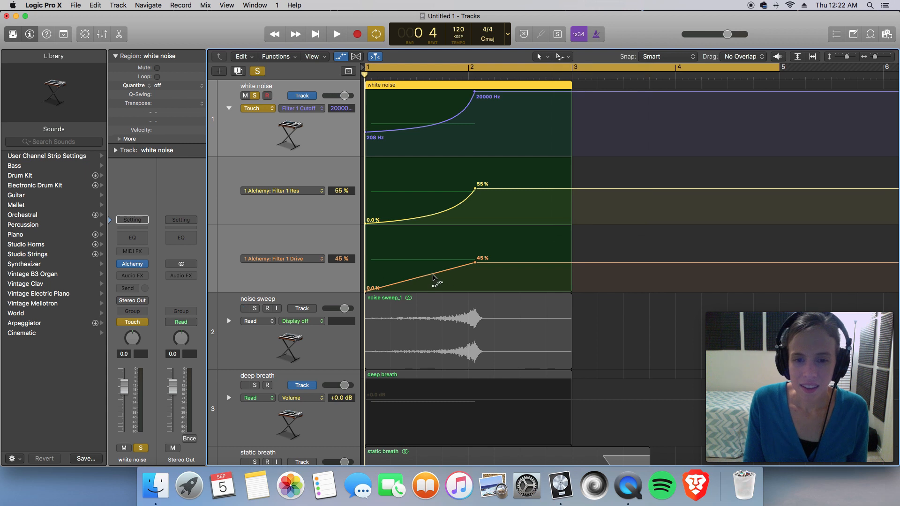
drag(438, 280, 438, 303)
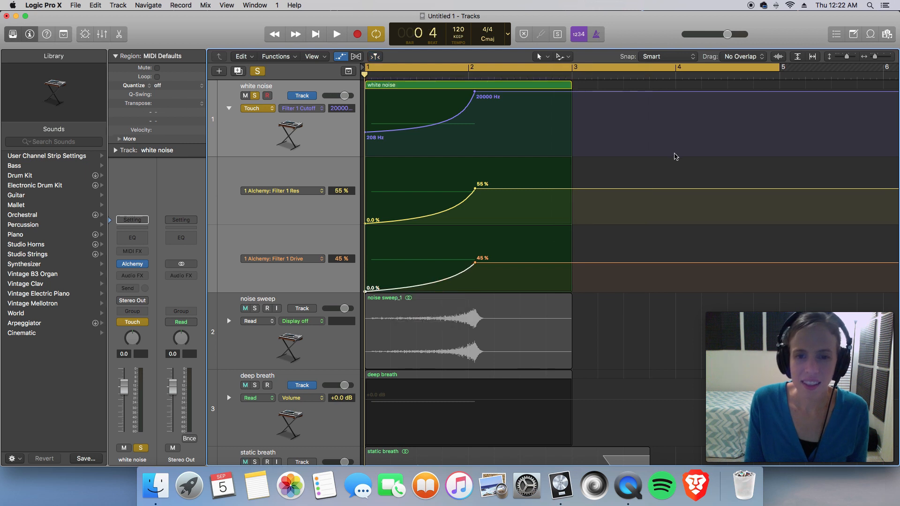
- Collapse the white noise automation lanes and duplicate the track with its settings
click(229, 109)
click(279, 86)
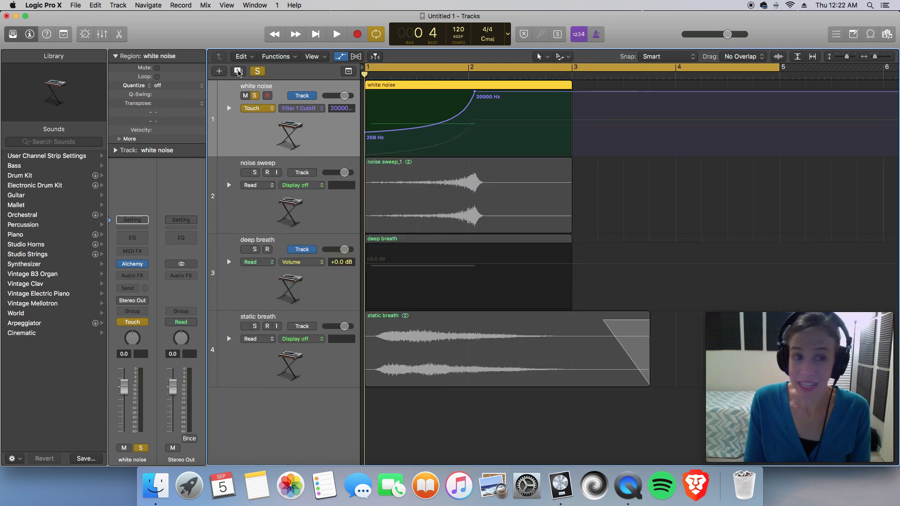
key(super+d)
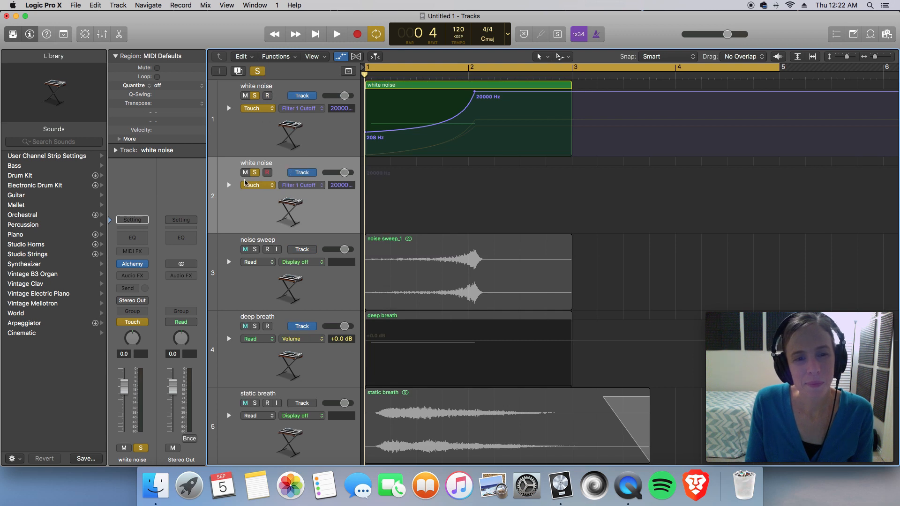
- Automate Filter 1 Cutoff on the duplicated white noise track as a curve from 206 Hz at bar 1 to 20000 Hz just past bar 2
click(229, 184)
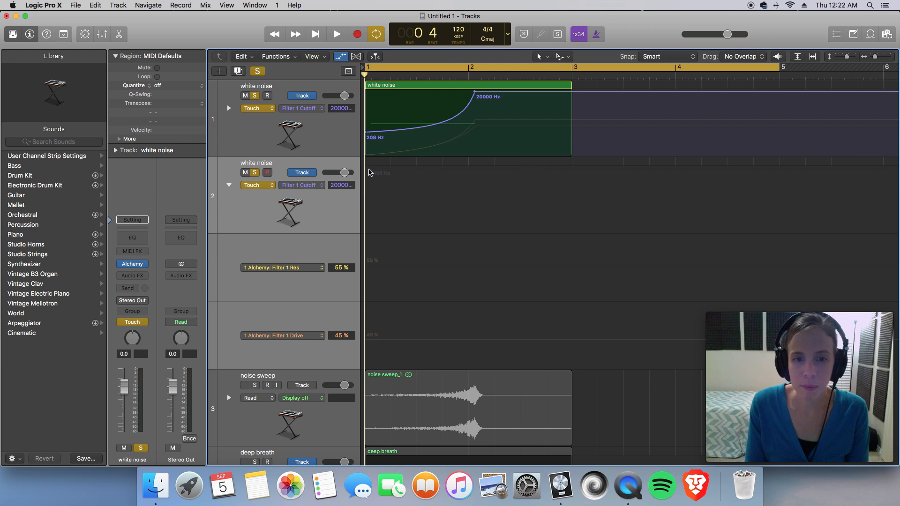
click(369, 172)
drag(366, 169, 366, 209)
click(476, 209)
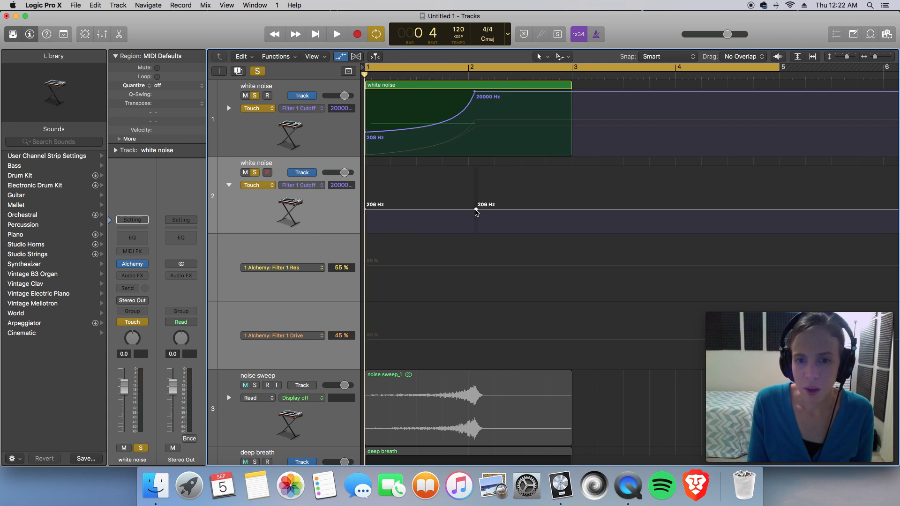
drag(476, 209, 476, 169)
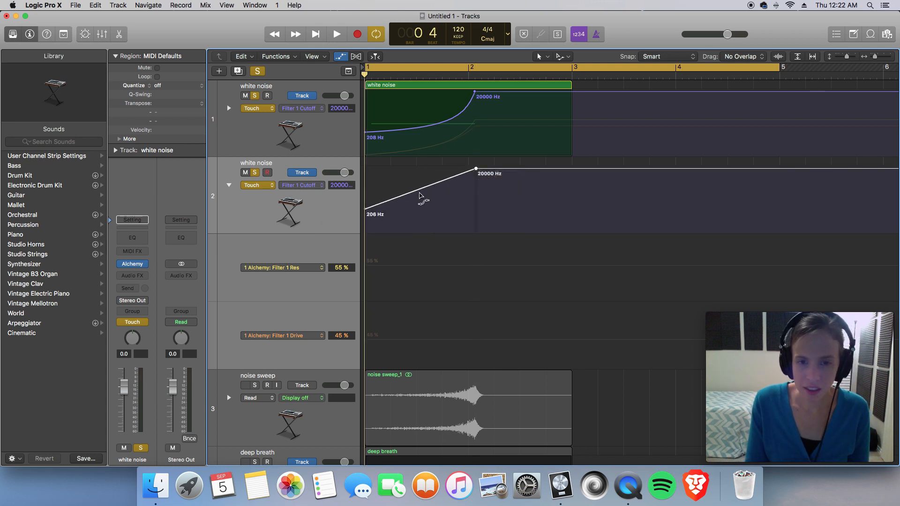
drag(421, 188, 426, 212)
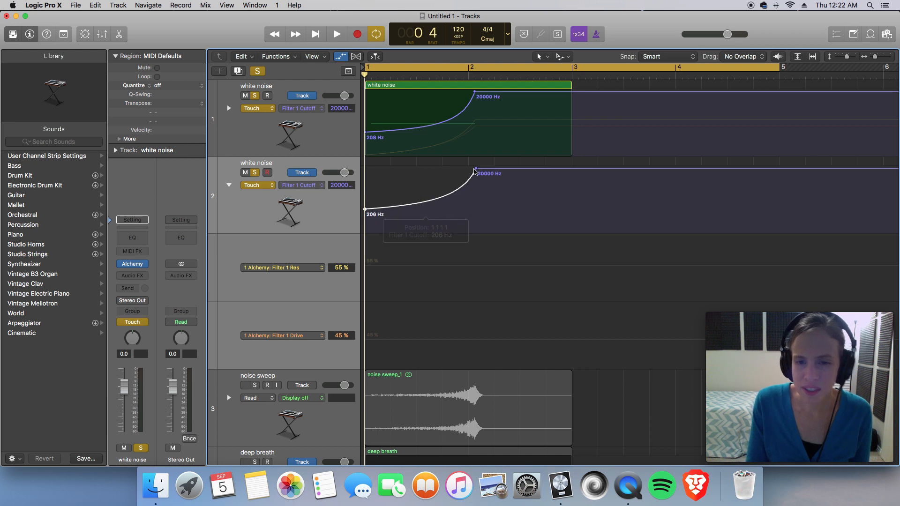
drag(474, 173, 474, 173)
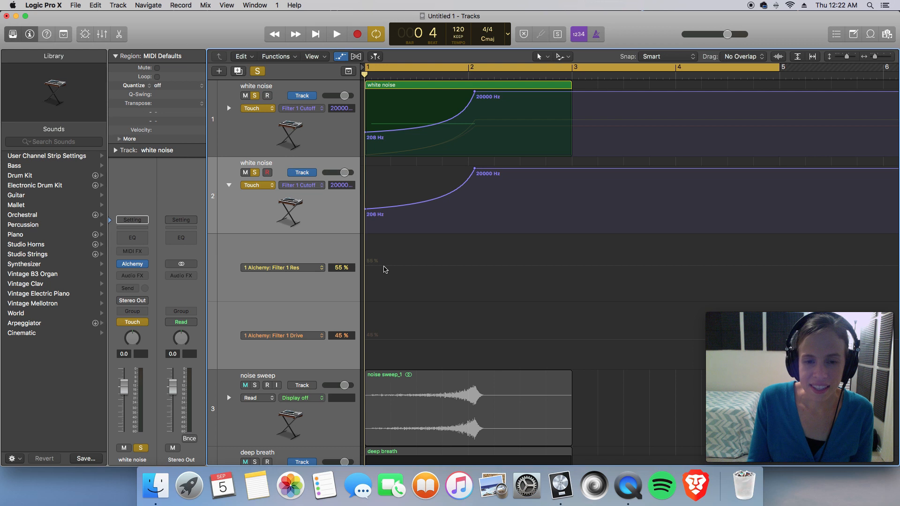
- Automate Filter 1 Res on the duplicated track as a curve from 5.35 % at bar 1 to 68.8 % just past bar 2
drag(384, 269, 382, 302)
click(474, 298)
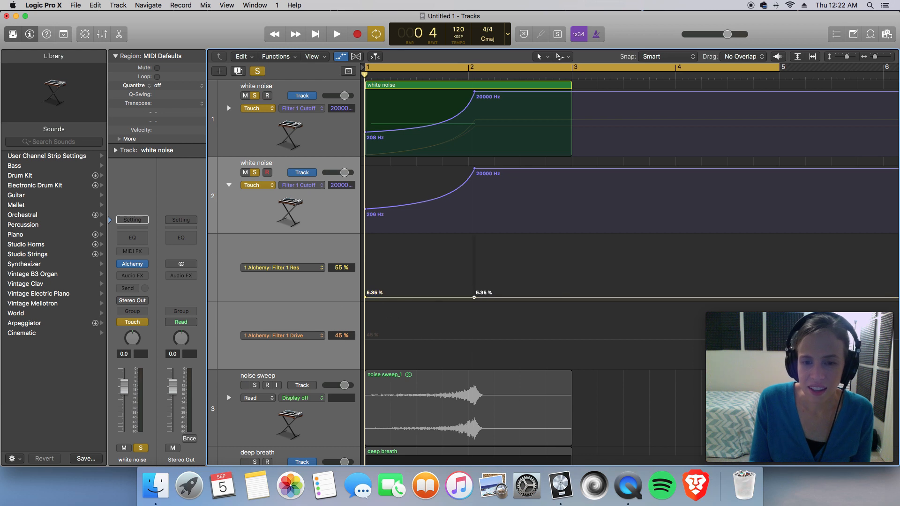
drag(474, 298, 474, 256)
drag(421, 280, 422, 301)
- Automate Filter 1 Drive on the duplicated track as a curve from 5.68 % to 55.3 % and collapse the automation lanes
drag(387, 340, 387, 369)
drag(476, 365, 475, 333)
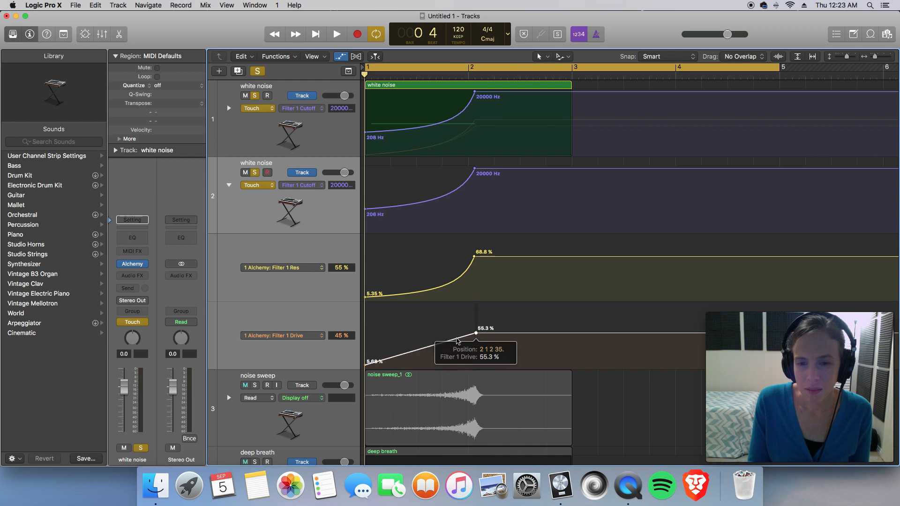
drag(421, 352, 427, 372)
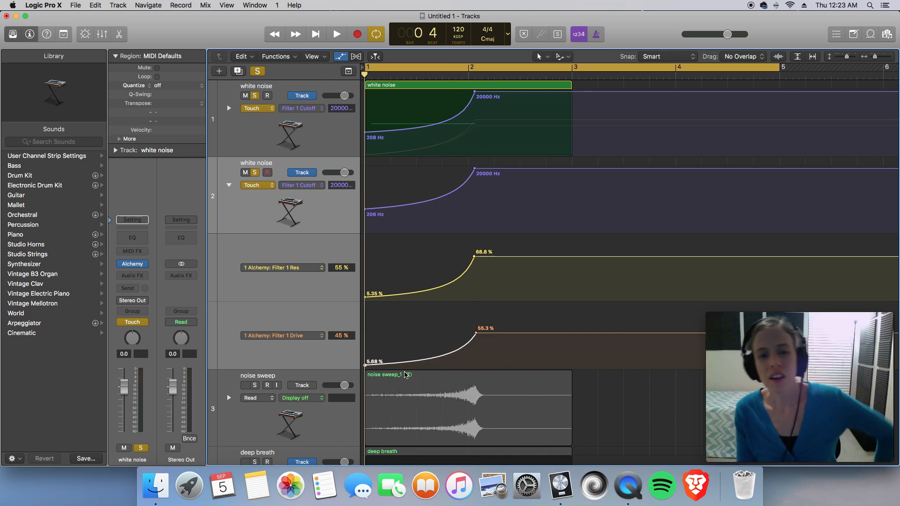
click(228, 185)
- Add a C4 note about one bar long near bar 1 in the Piano Roll for the duplicated track, and enlarge the tracks area
key(p)
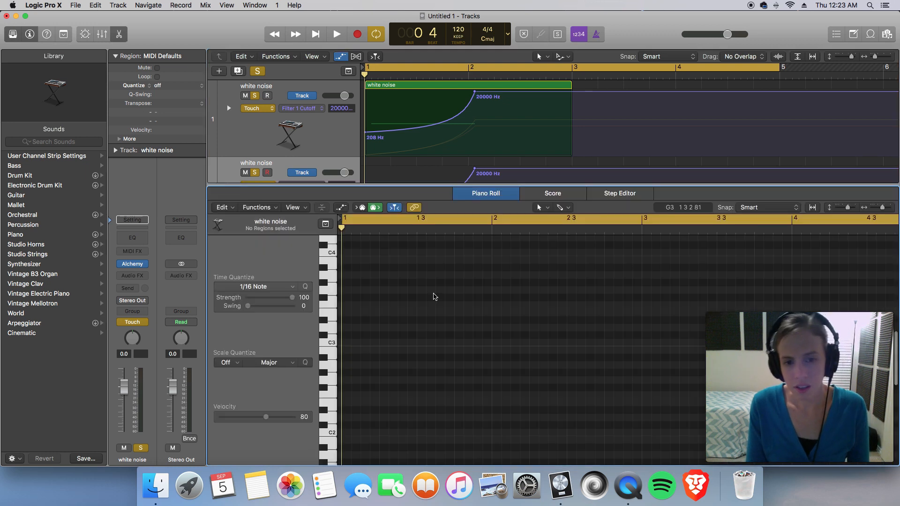
scroll(376, 275, up, 1)
scroll(374, 277, up, 2)
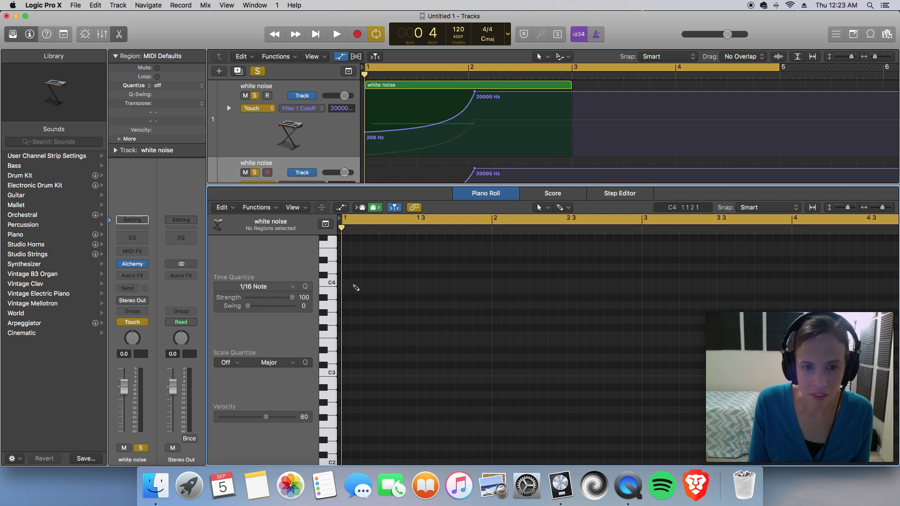
click(354, 283)
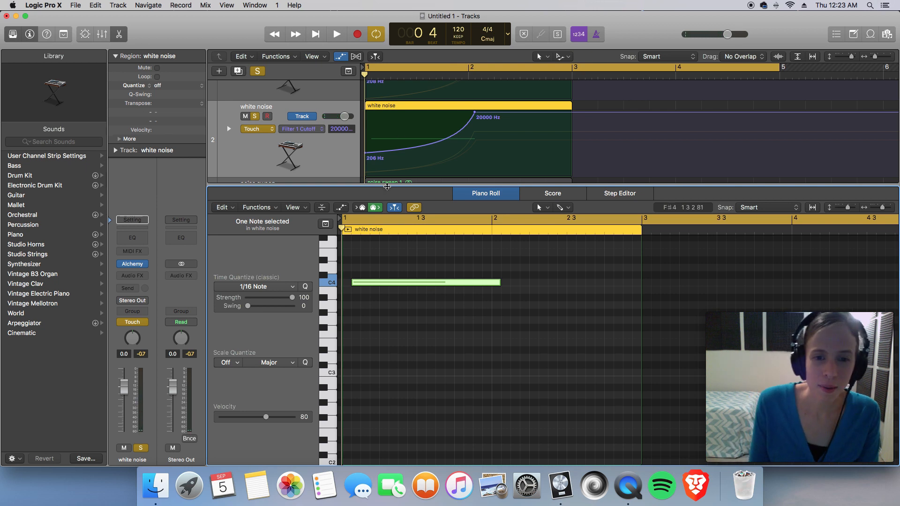
drag(387, 187, 387, 247)
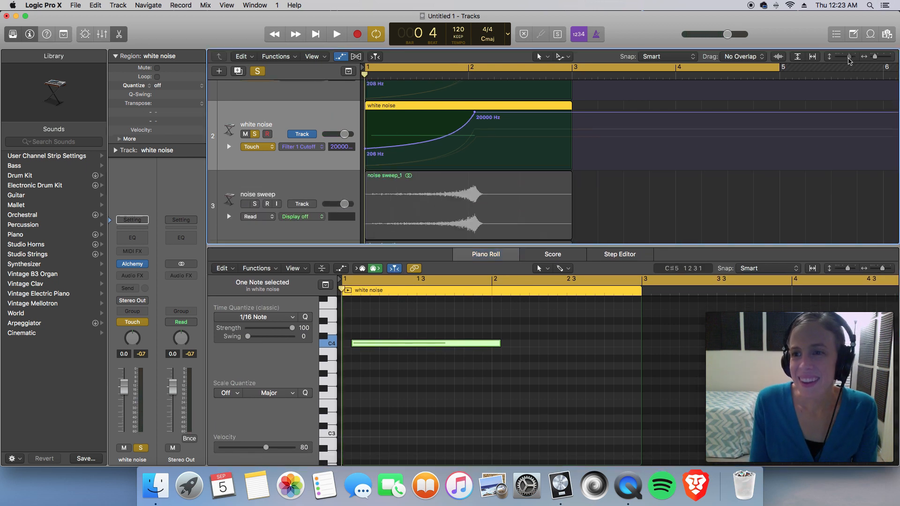
drag(849, 57, 846, 57)
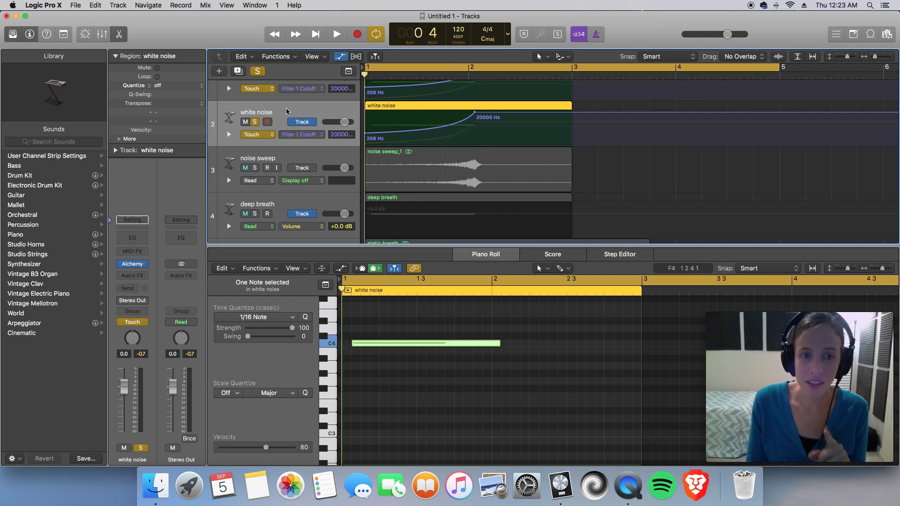
- Import static breath.wav from the Desktop into source A of Alchemy on the duplicated white noise track
mouse_move(133, 267)
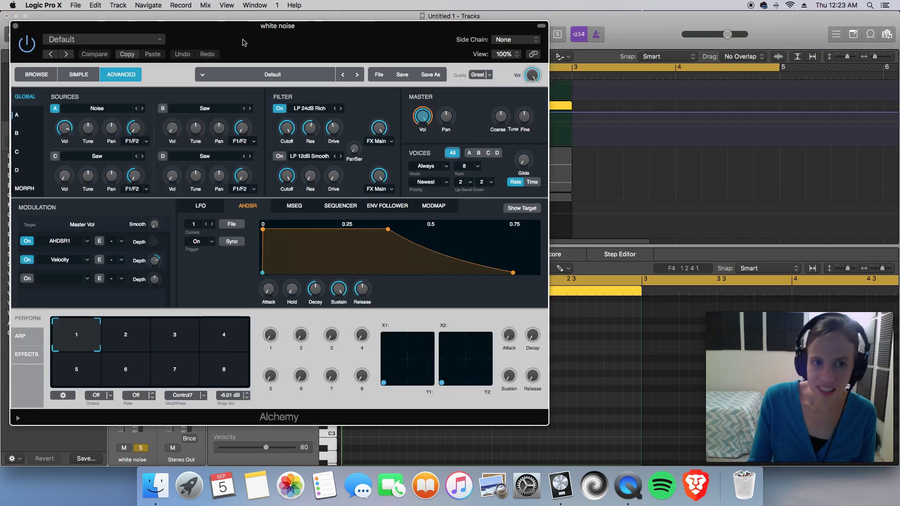
drag(244, 41, 343, 67)
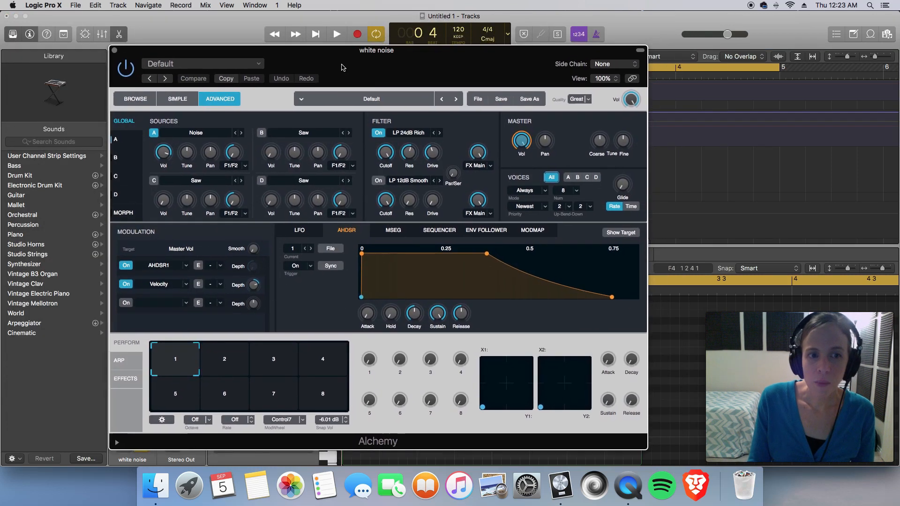
click(212, 134)
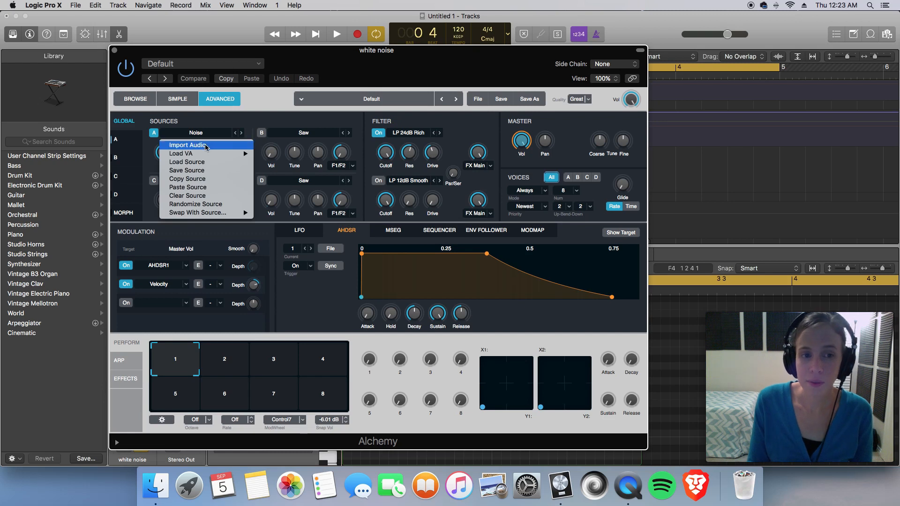
click(206, 146)
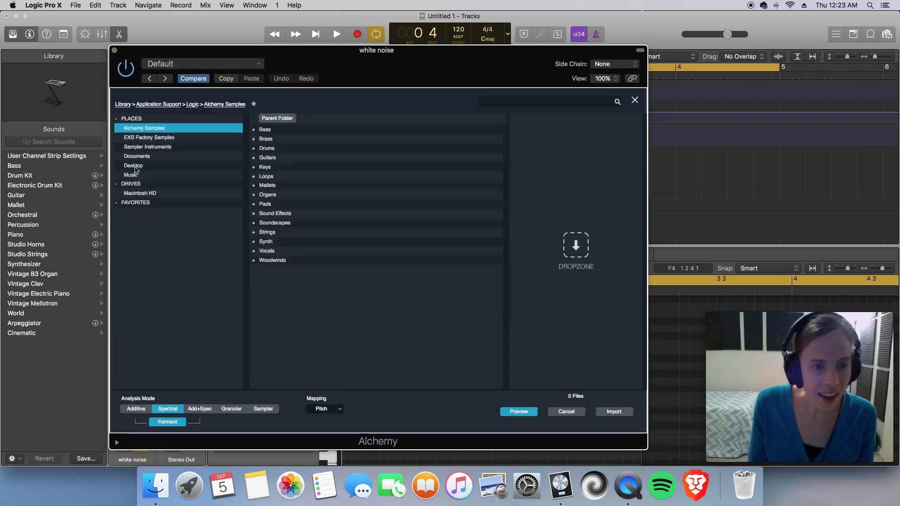
click(135, 165)
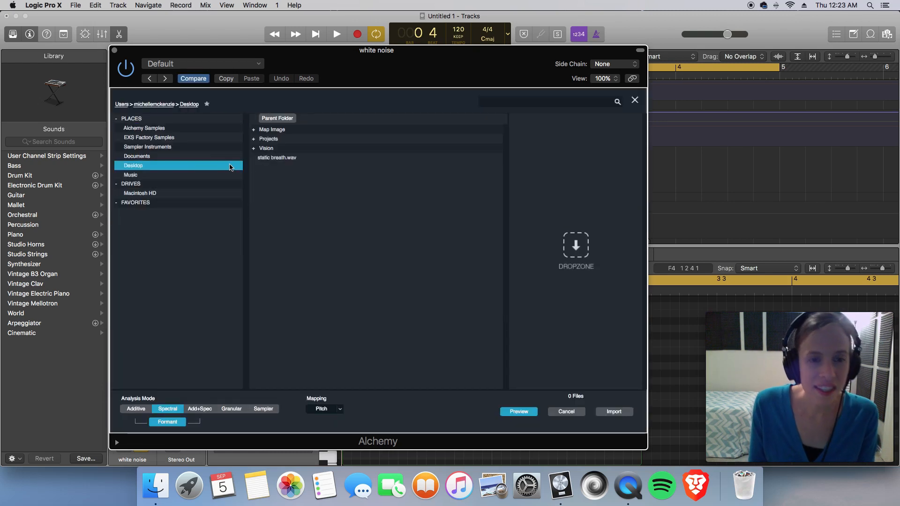
click(265, 158)
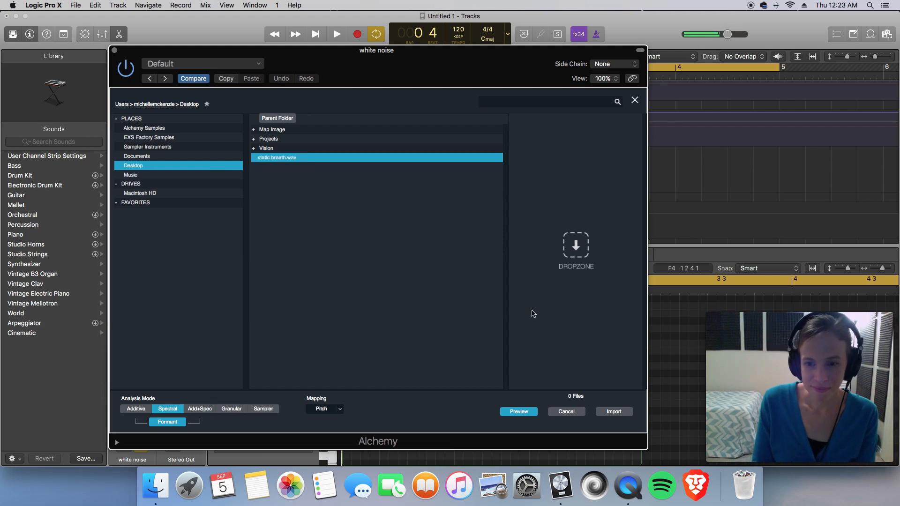
click(615, 412)
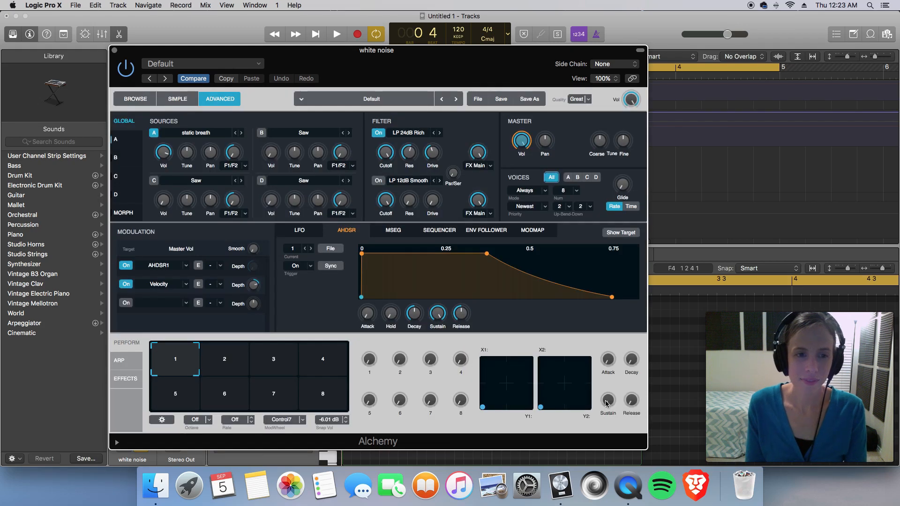
- Play back the duplicated riser to audition the static breath source with the filter automation
mouse_move(607, 400)
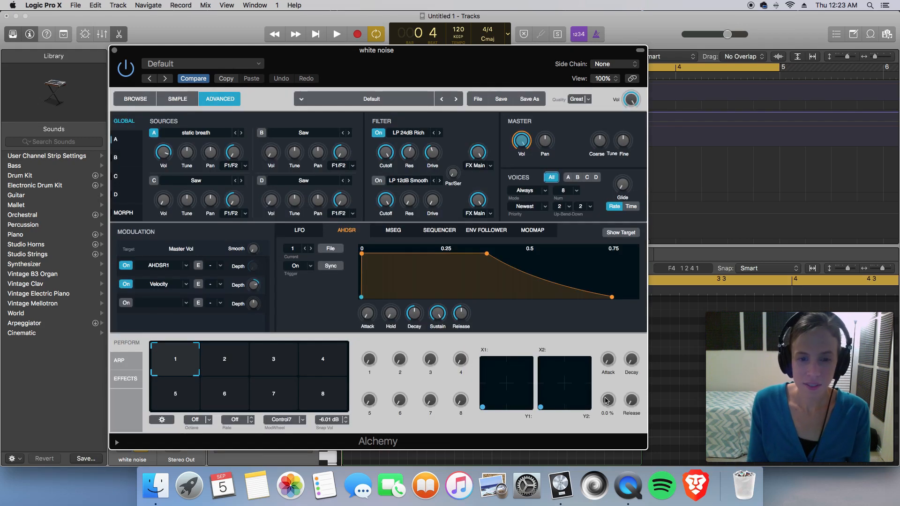
mouse_move(409, 193)
key(space)
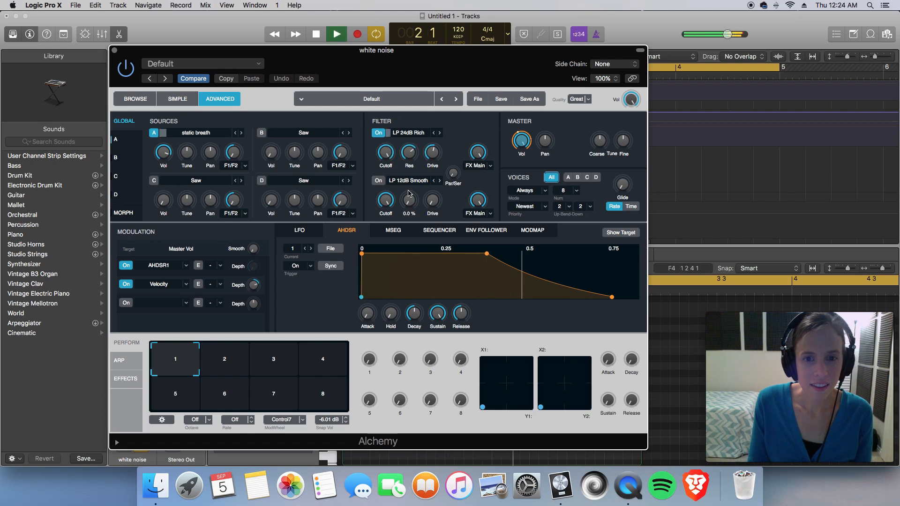
key(space)
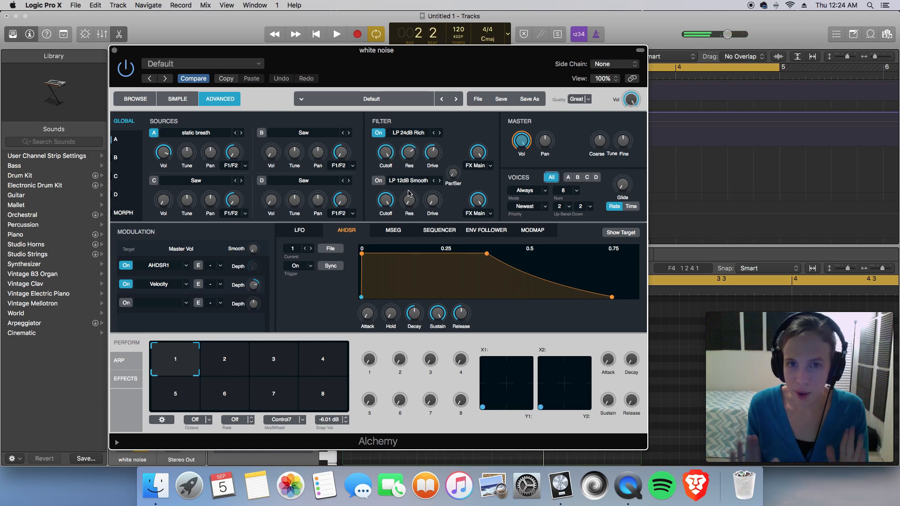
- Close Alchemy, expand the duplicated track's automation lanes, and audition the riser against its curves, enlarging the tracks area
click(114, 51)
click(229, 135)
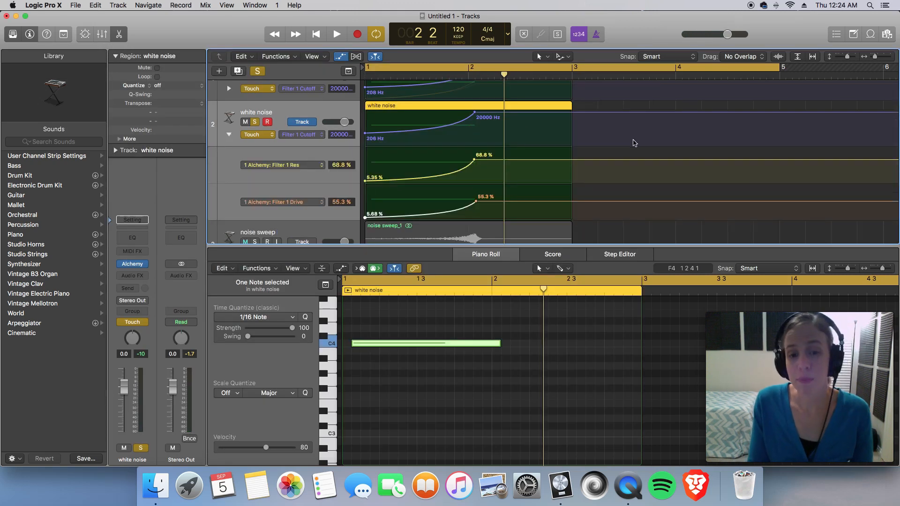
key(space)
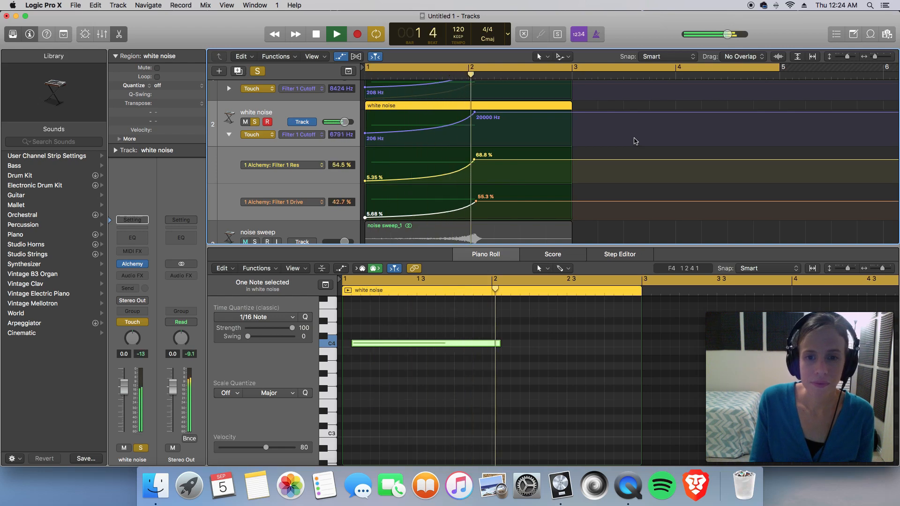
key(space)
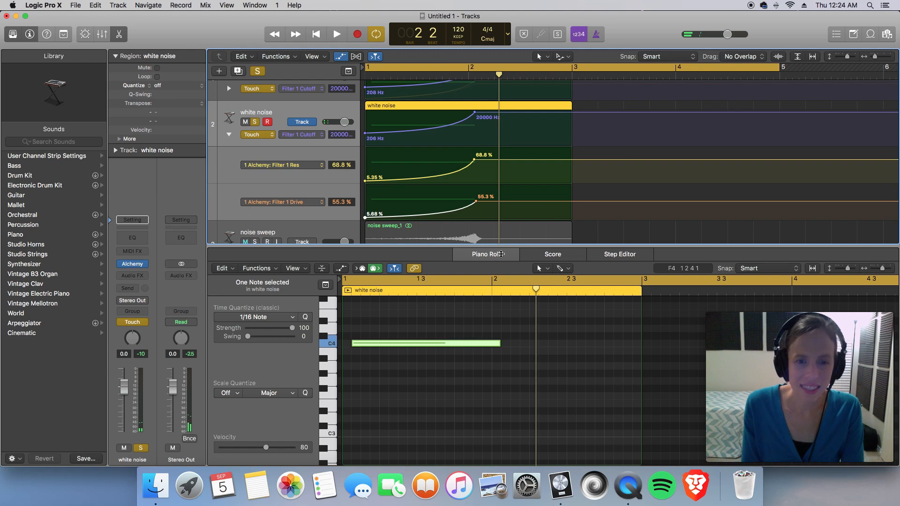
drag(468, 246, 468, 268)
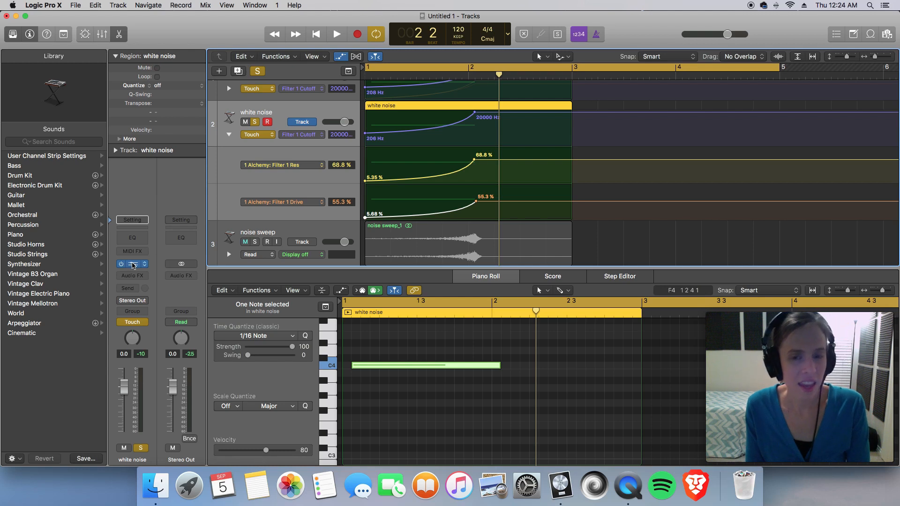
- Turn on source B in Alchemy, load the Complex VA waveform Metallic 05, and raise its volume to about -15.6 dB
click(133, 265)
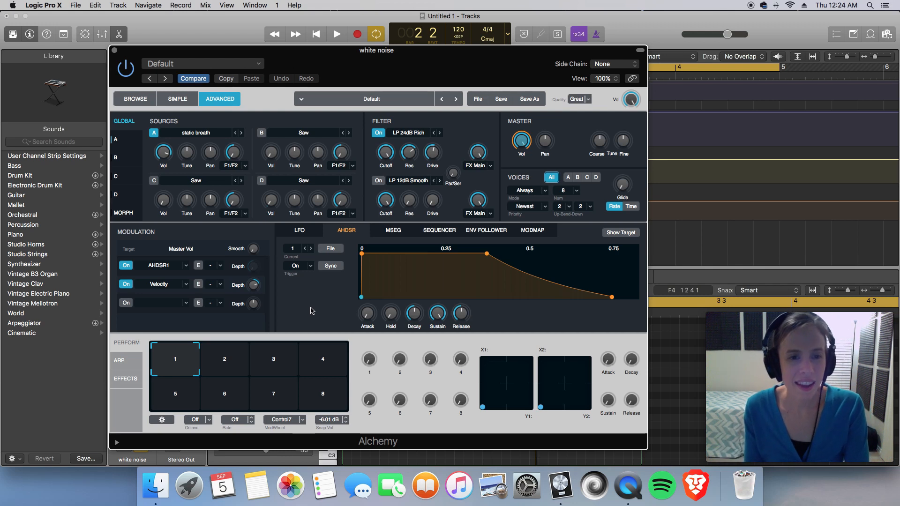
click(262, 134)
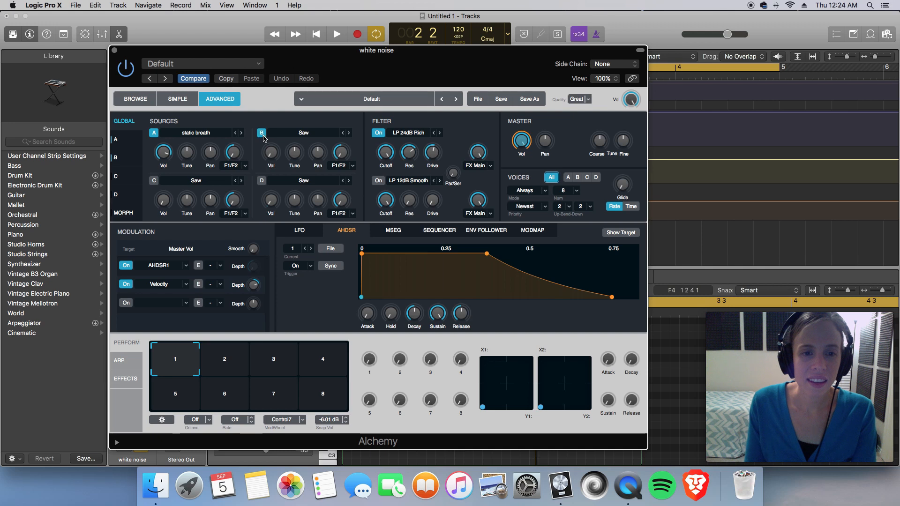
click(318, 135)
mouse_move(318, 155)
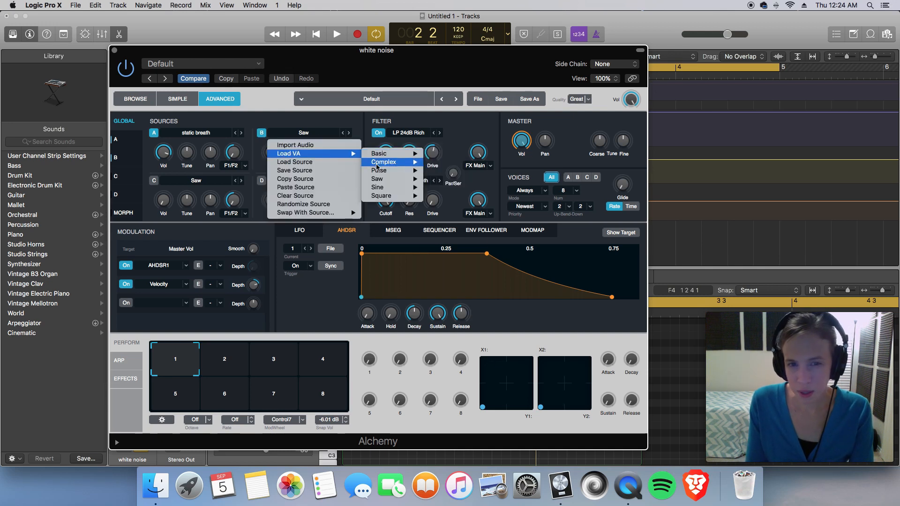
mouse_move(377, 163)
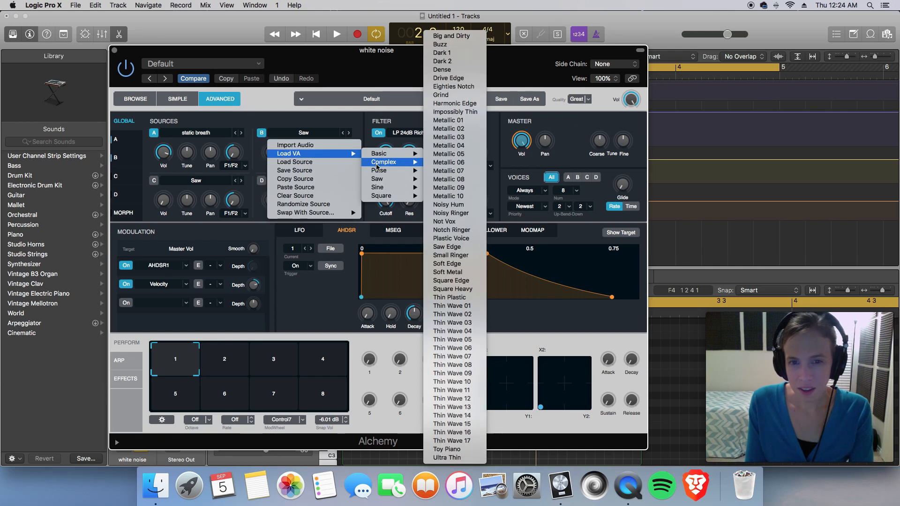
click(457, 154)
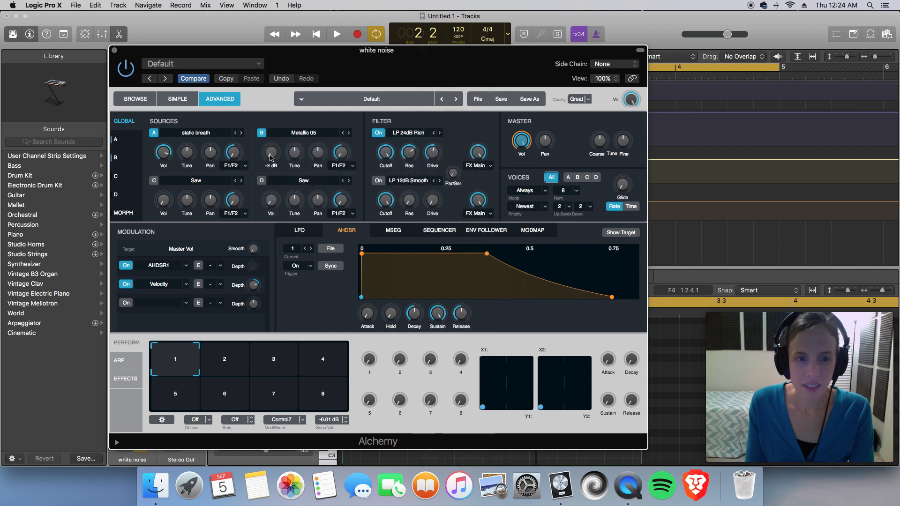
drag(271, 157, 275, 104)
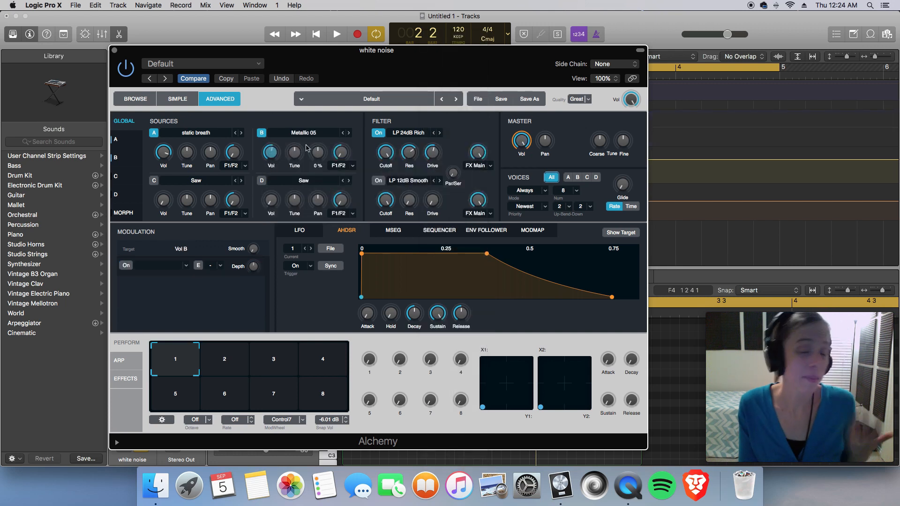
- Audition sources A and B together, and switch source A off to hear Metallic 05 alone
key(space)
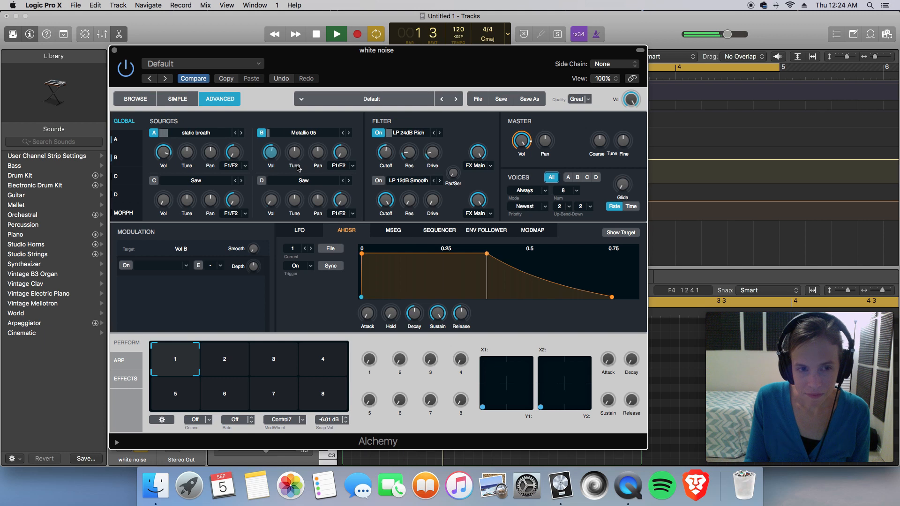
key(space)
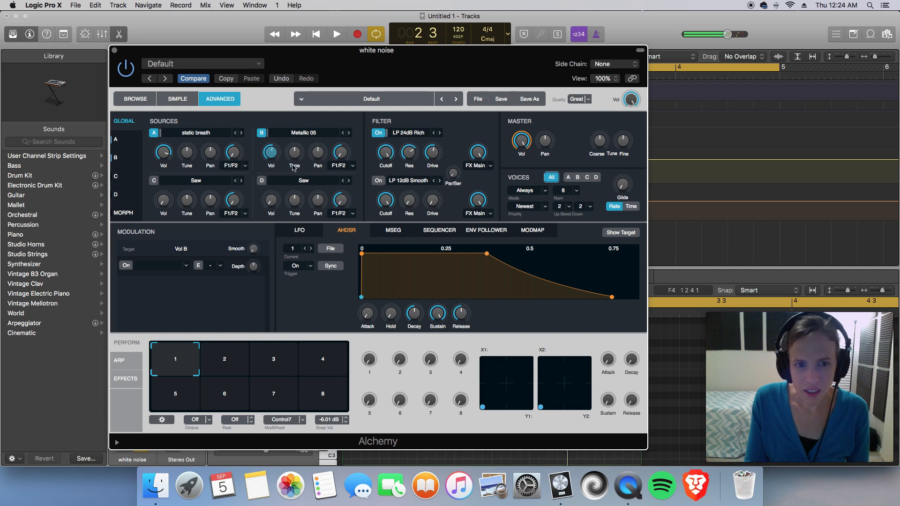
click(153, 133)
key(space)
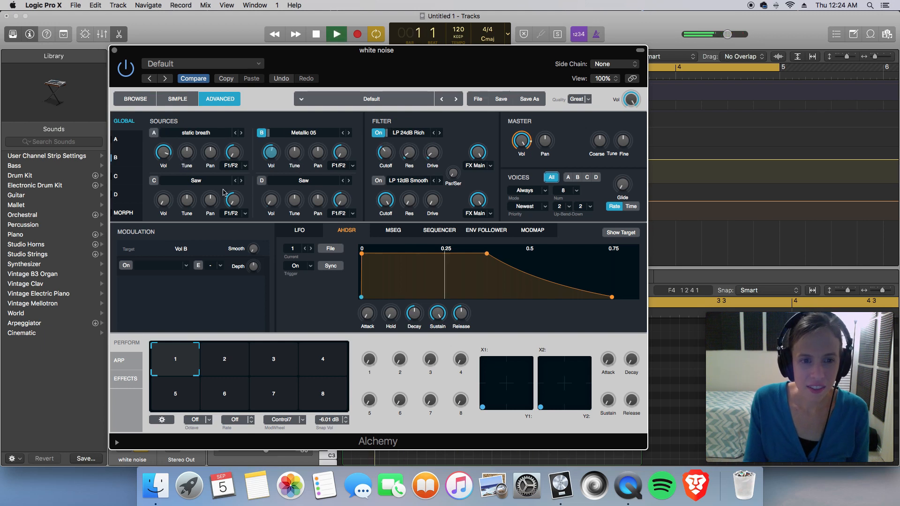
key(space)
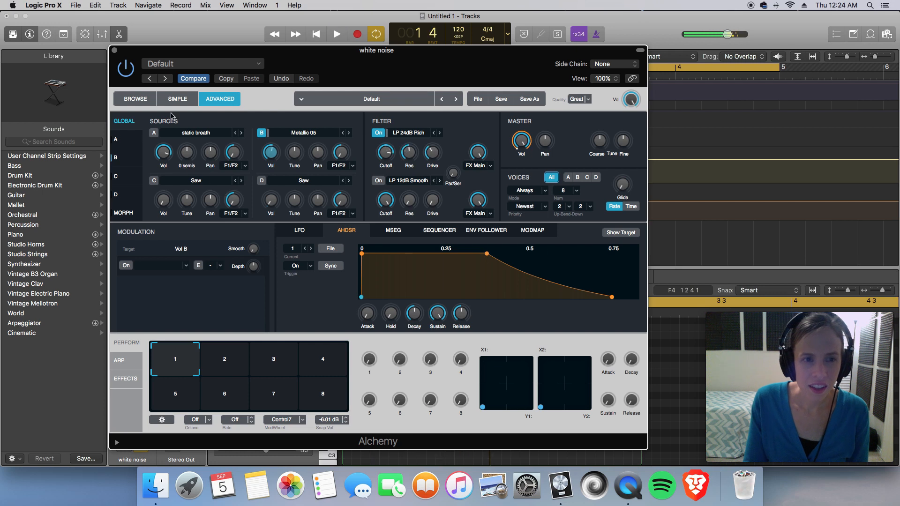
- Check the duplicated white noise track outside Alchemy, and reopen its instrument to play Metallic 05 alone again
click(115, 52)
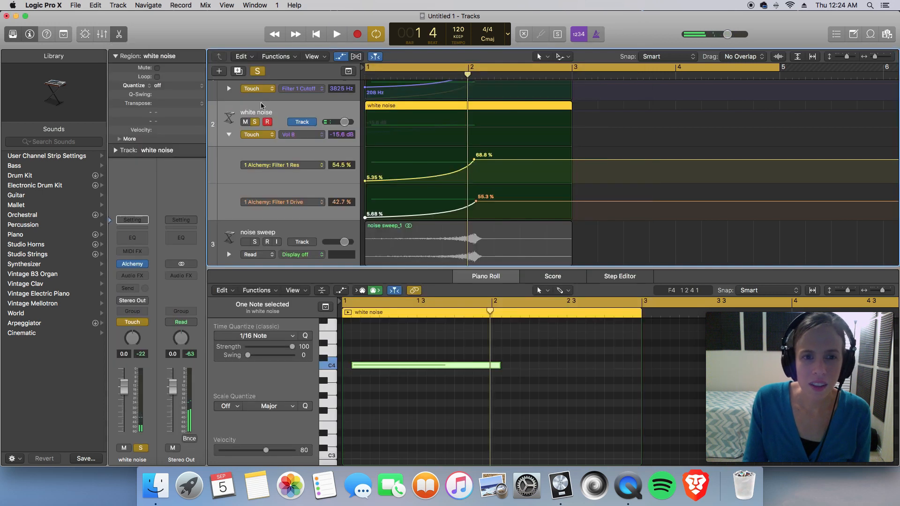
click(253, 102)
click(254, 101)
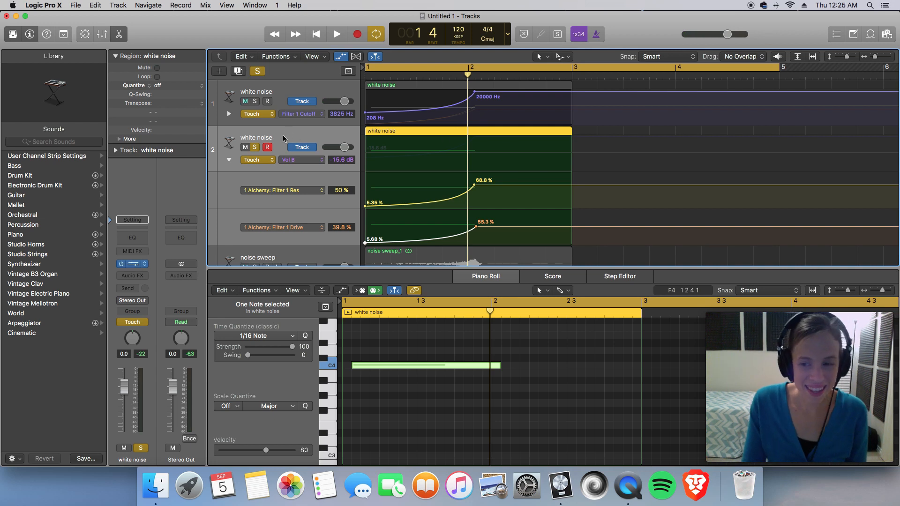
click(135, 264)
key(space)
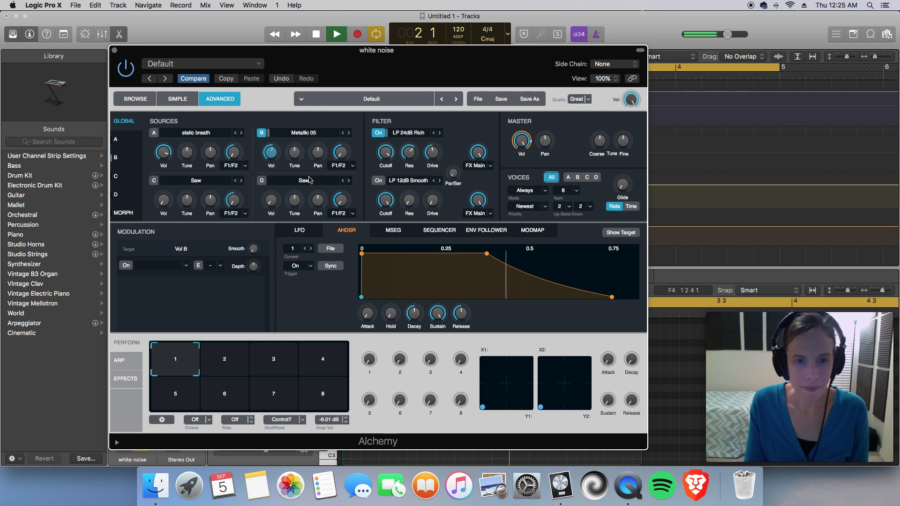
key(space)
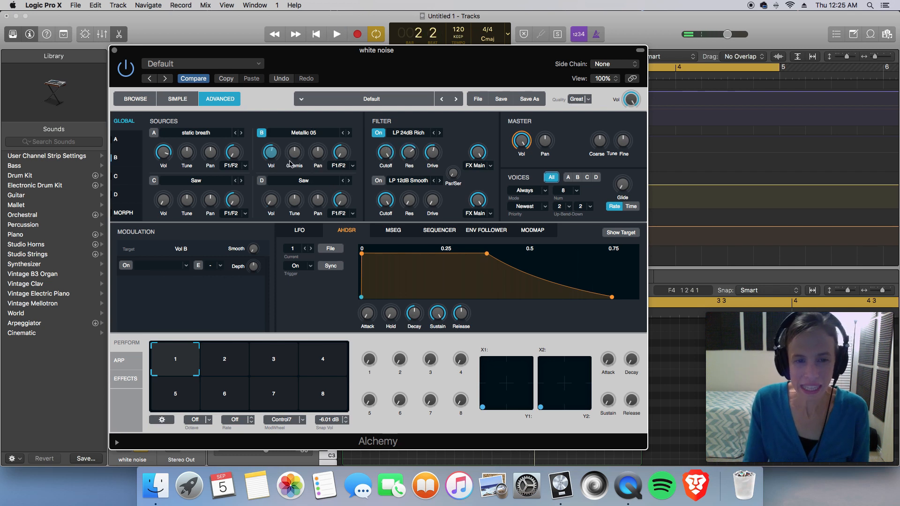
- Raise source B's tuning, set its volume to about -10 dB, and play back the adjusted metallic tone
drag(294, 153, 297, 136)
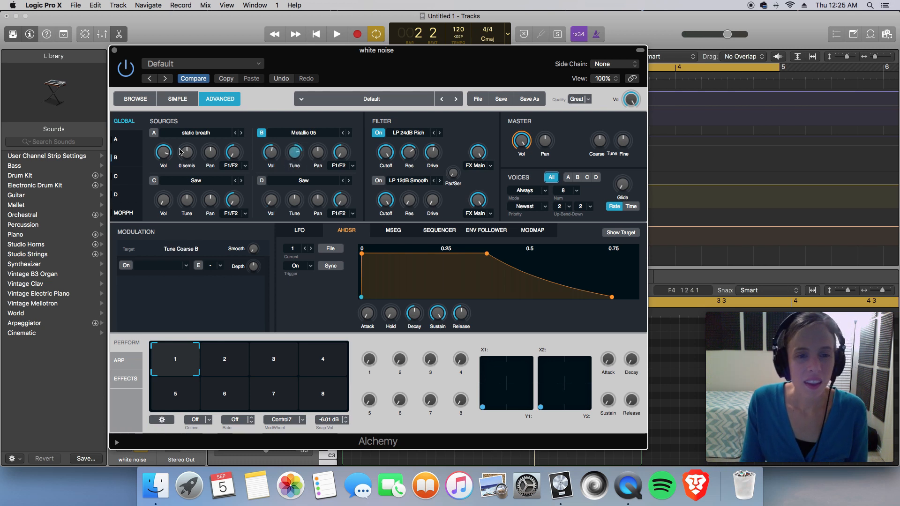
click(272, 148)
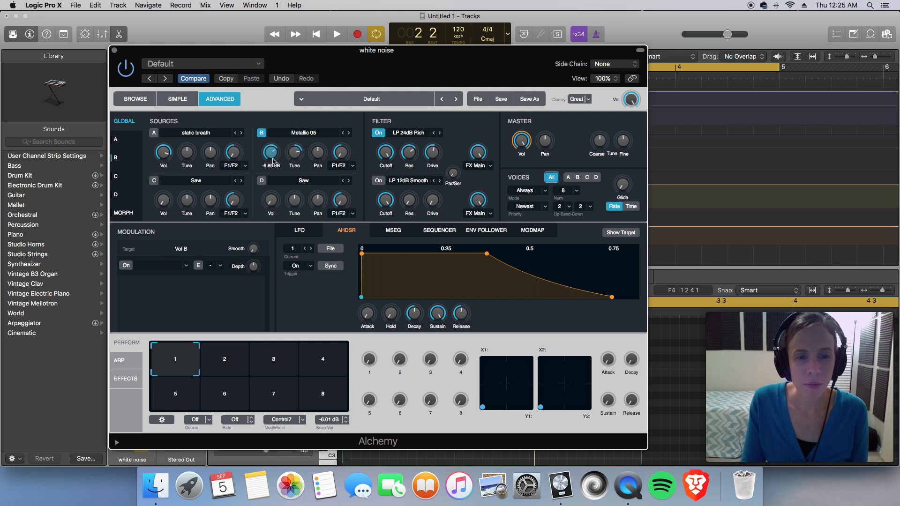
key(space)
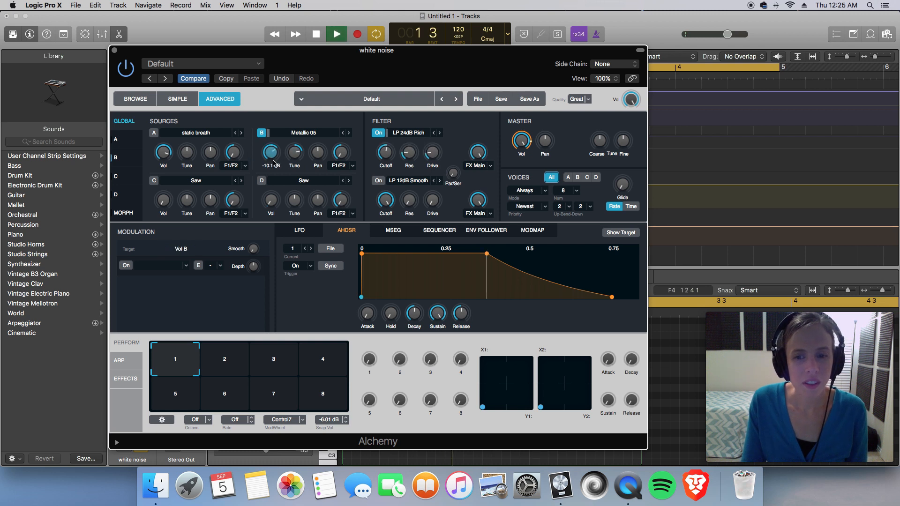
key(space)
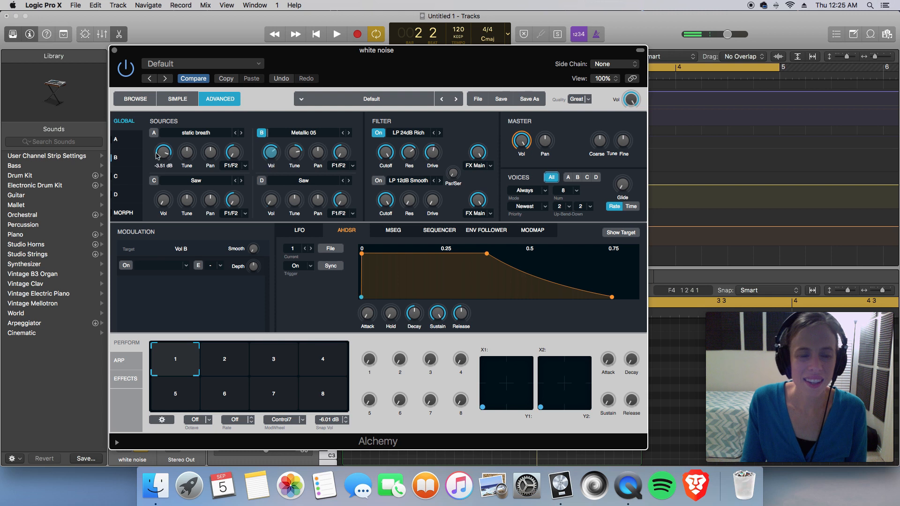
- Switch source A back on and audition the static breath blended with the tuned Metallic 05 source
click(154, 133)
key(space)
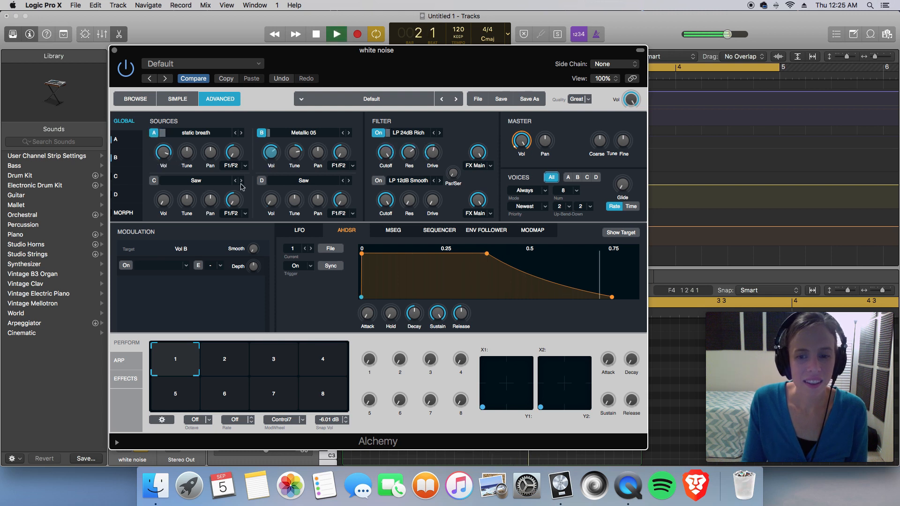
key(space)
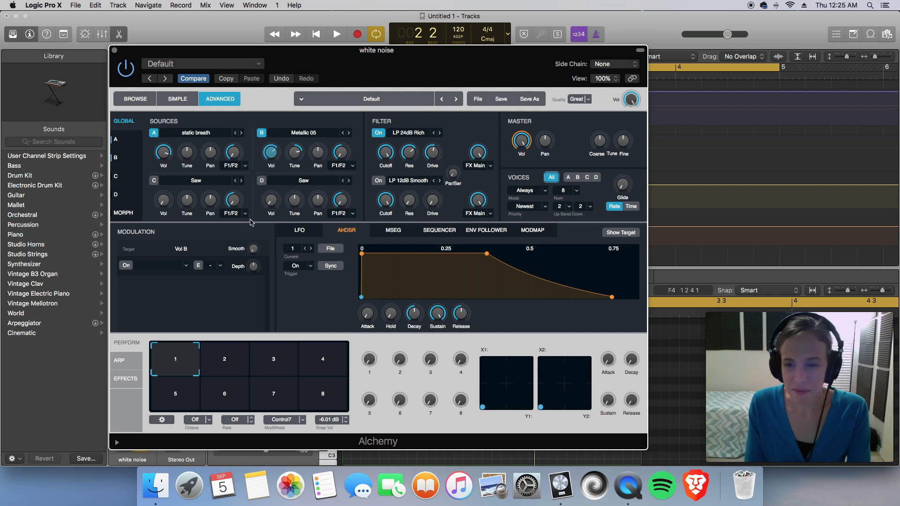
- Switch on source C, load the Complex waveform Drive Edge into it and raise its volume
click(154, 182)
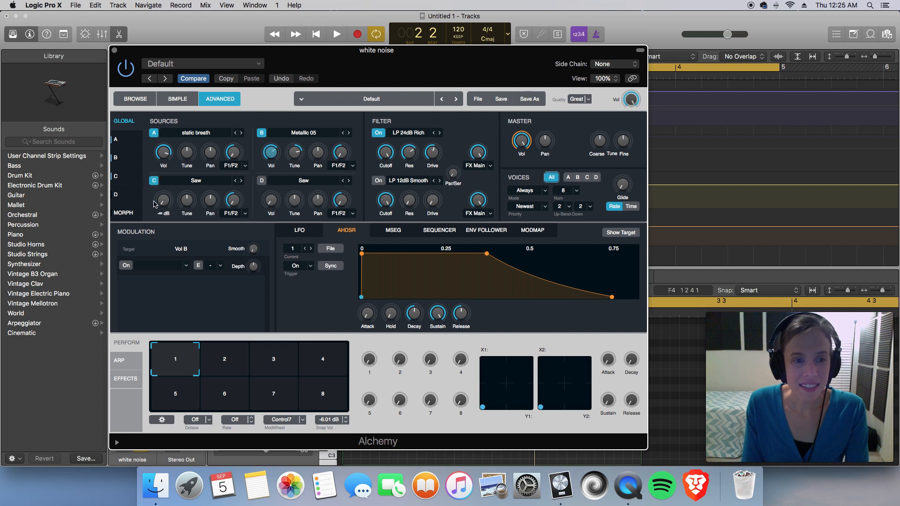
click(219, 183)
mouse_move(214, 205)
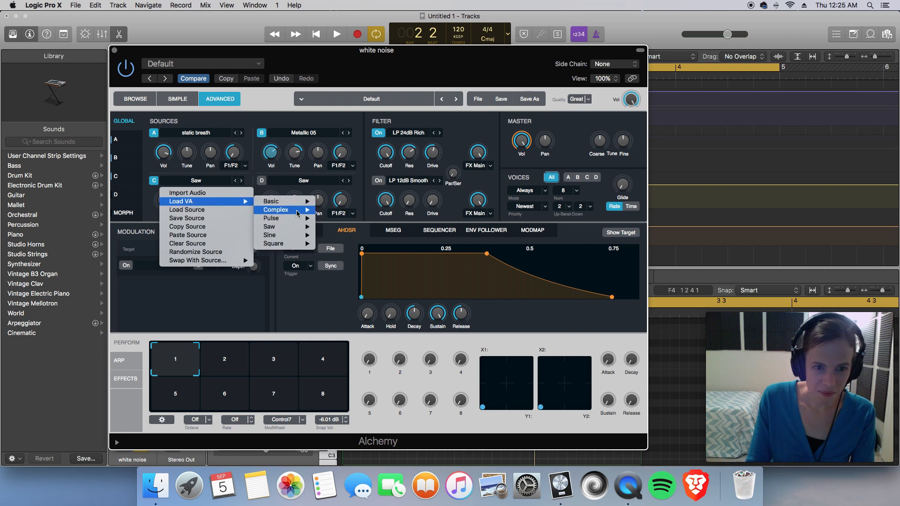
mouse_move(296, 215)
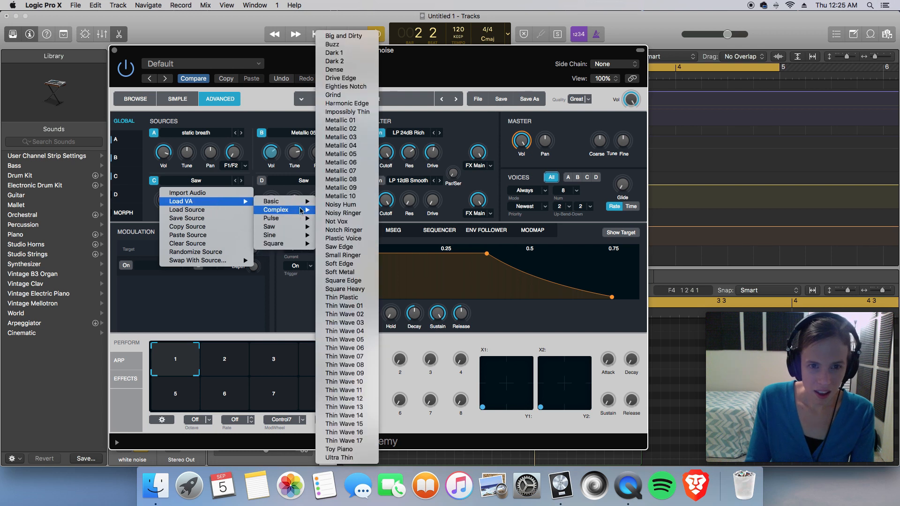
click(341, 78)
drag(168, 199, 168, 186)
- Play back the three sources together while adjusting source B's volume
key(space)
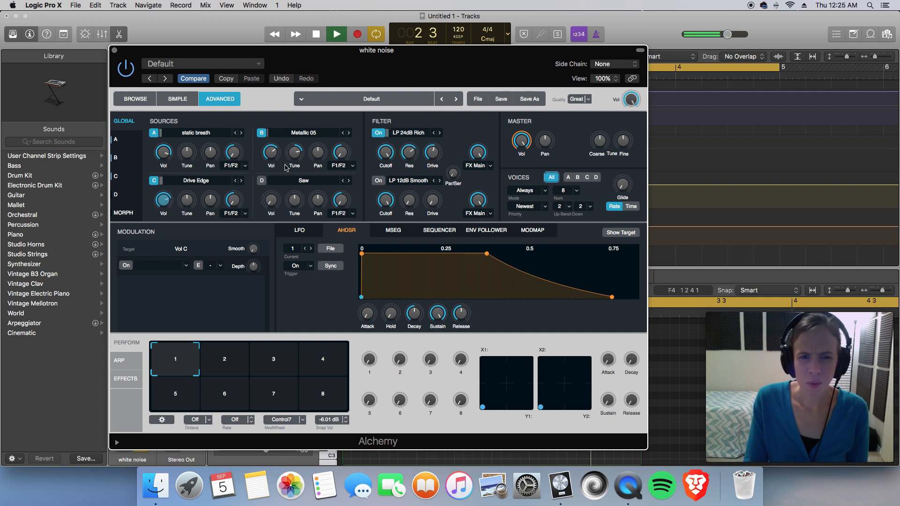
drag(285, 168, 279, 183)
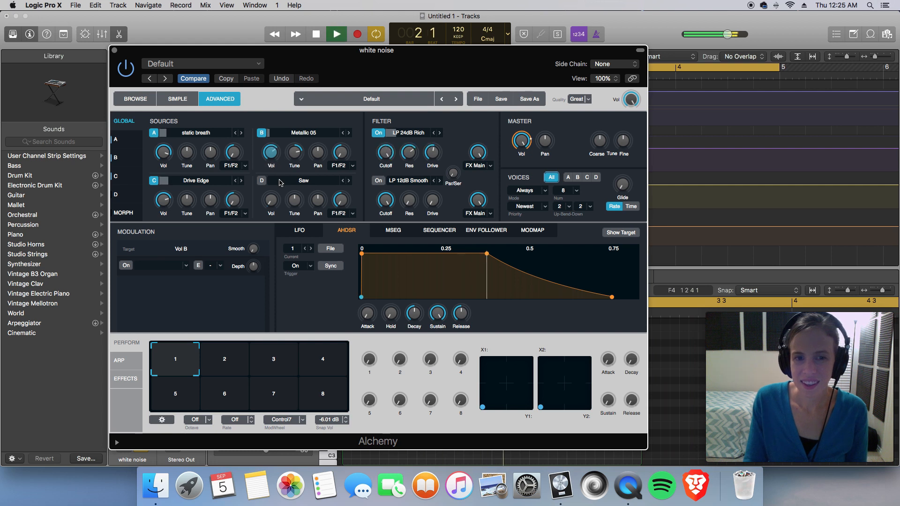
key(space)
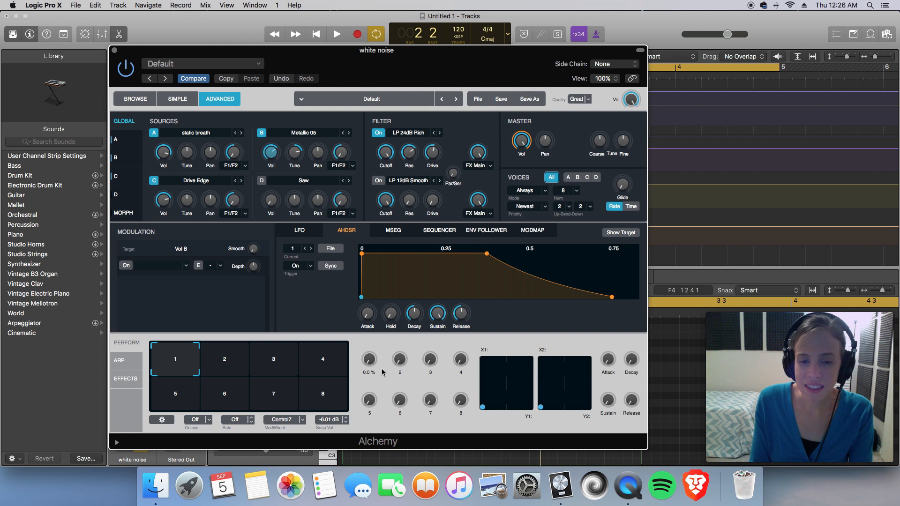
- Auto-assign a parameter to each of performance knobs 1 to 4
right_click(369, 361)
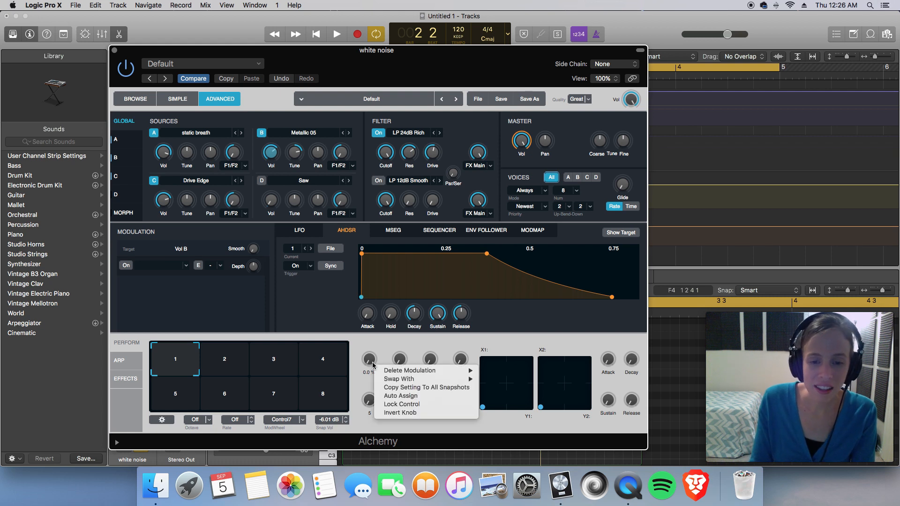
click(393, 397)
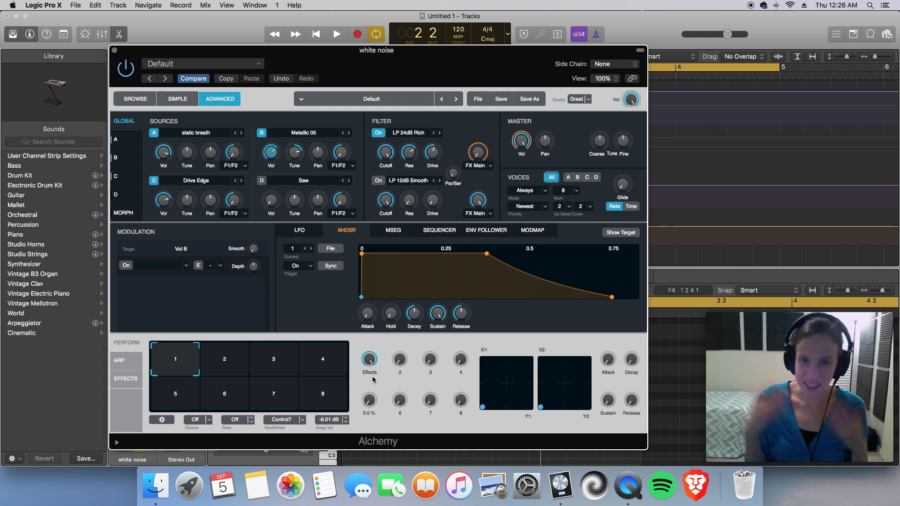
right_click(402, 364)
click(428, 396)
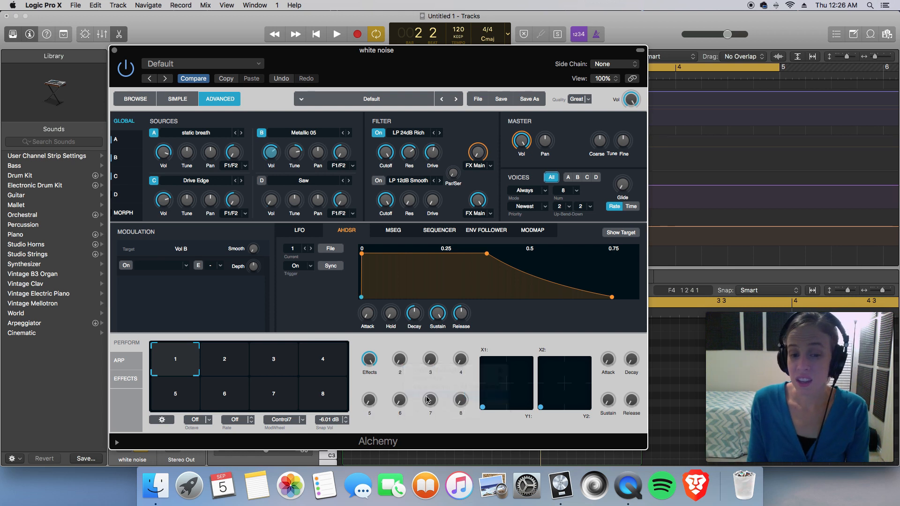
right_click(435, 362)
click(456, 395)
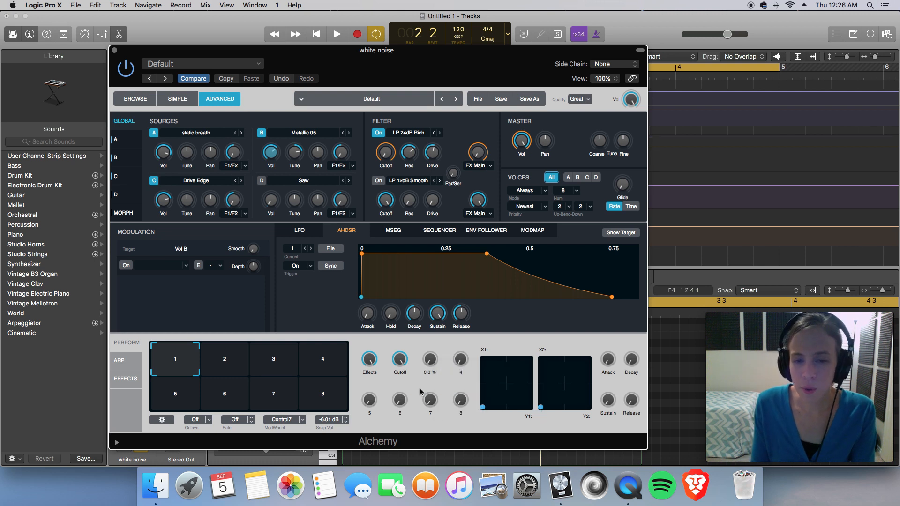
right_click(464, 364)
click(477, 393)
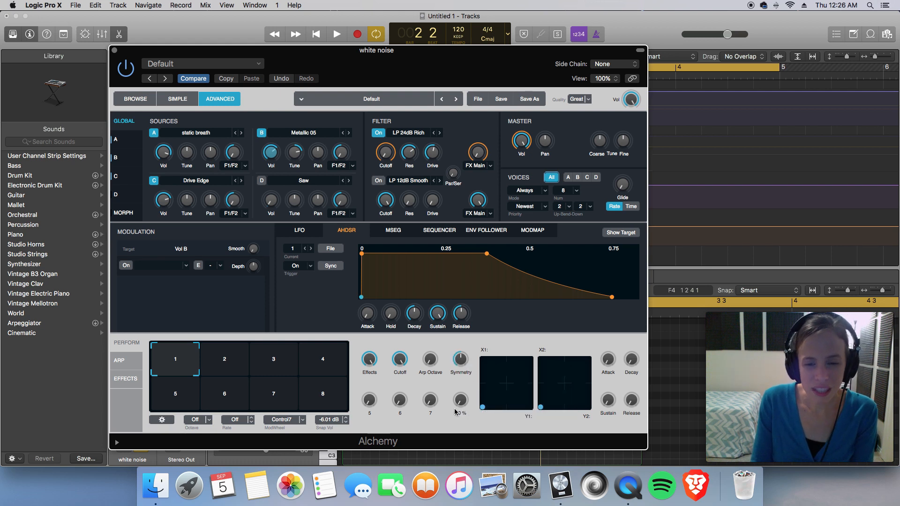
- Auto-assign parameters to performance knobs 5 to 8
right_click(400, 403)
click(419, 404)
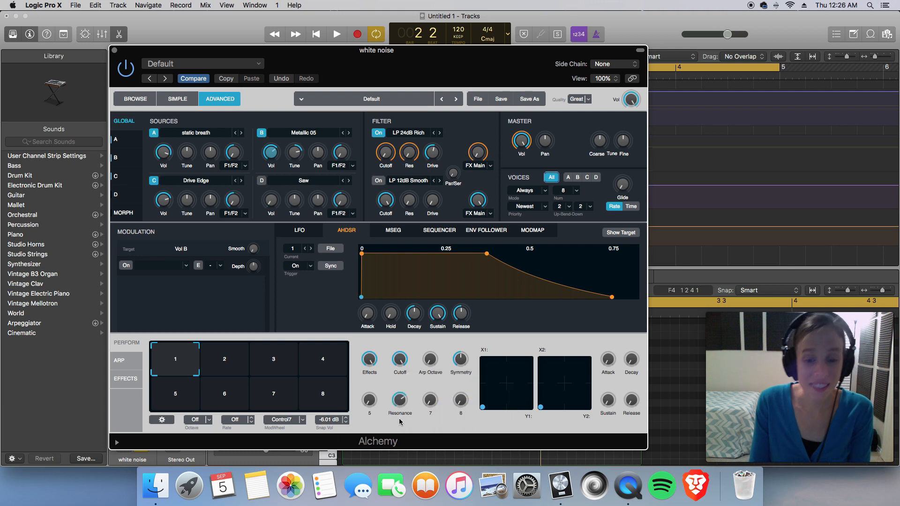
right_click(432, 404)
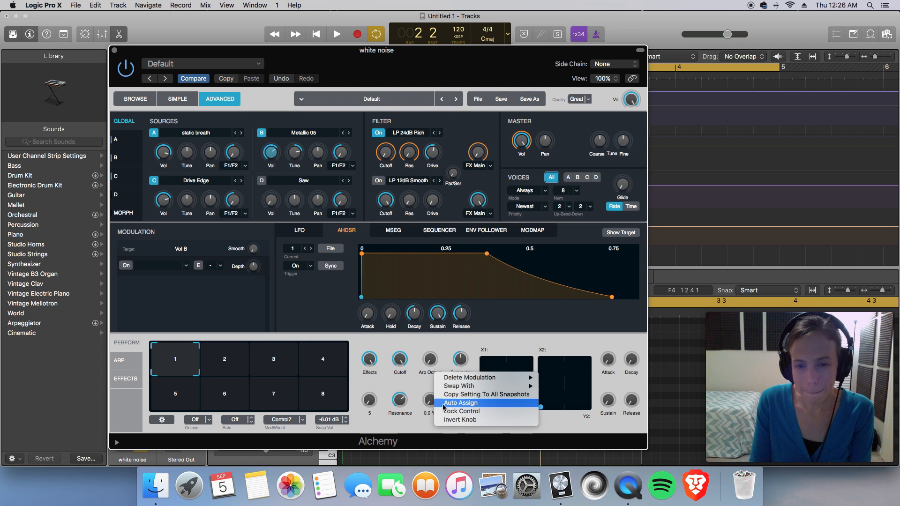
click(436, 401)
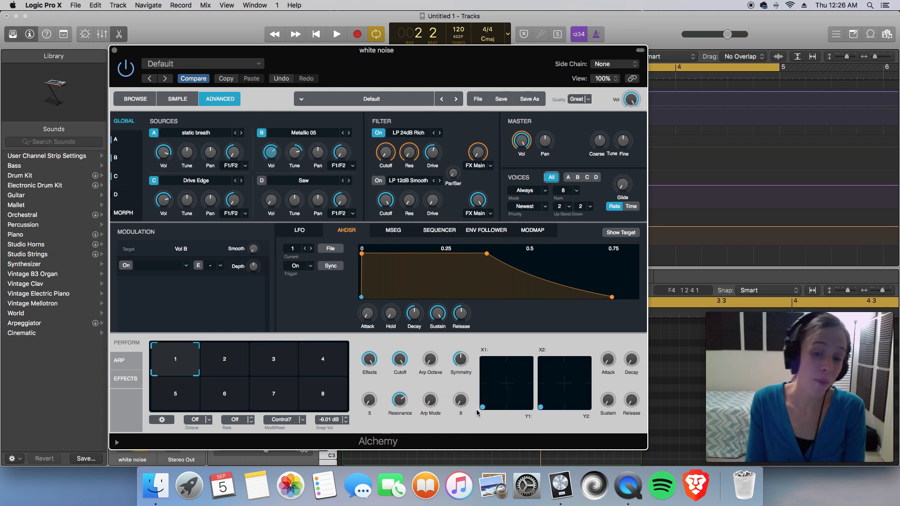
right_click(467, 402)
click(478, 404)
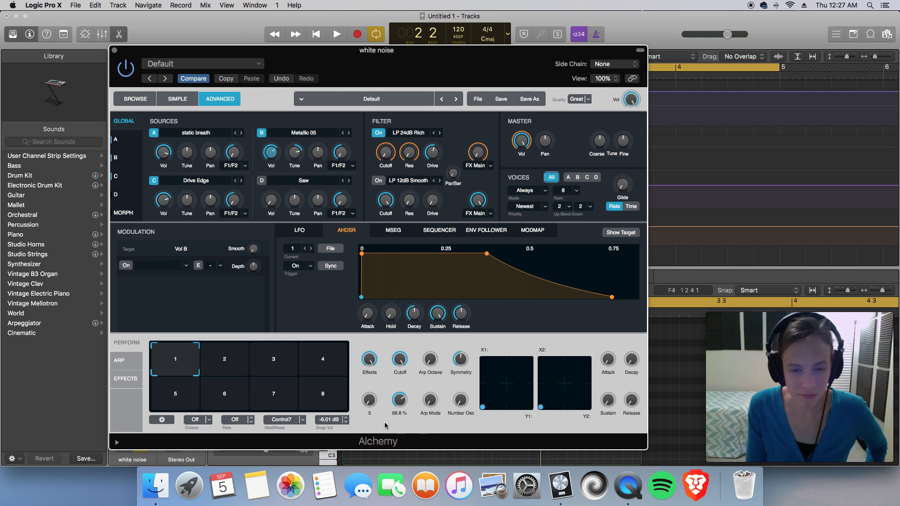
right_click(369, 402)
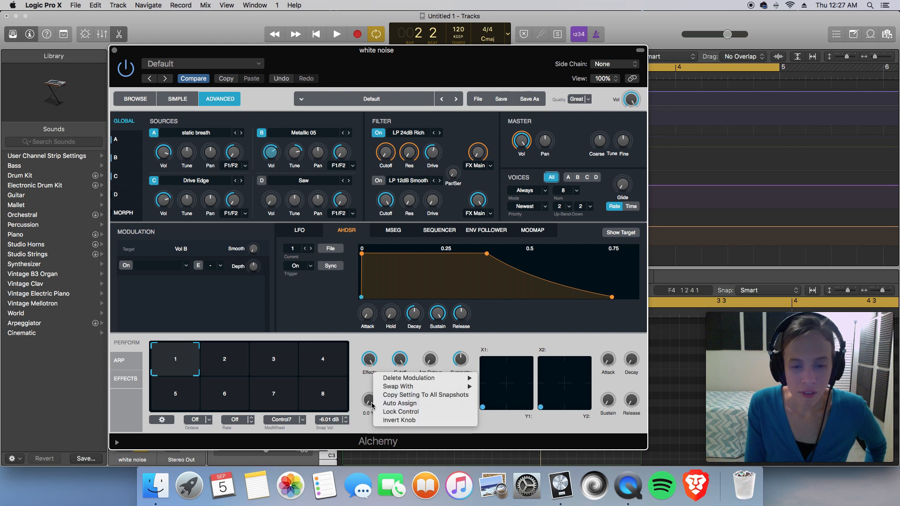
click(384, 404)
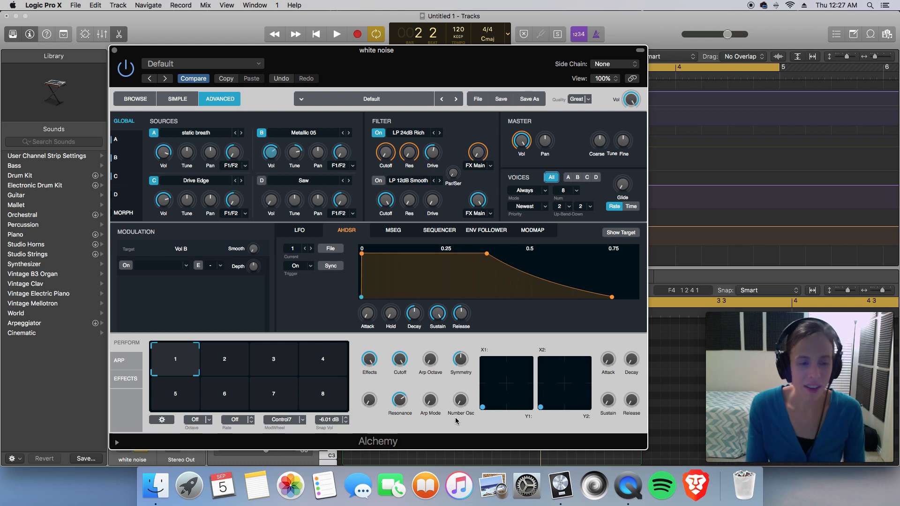
- Enable the first main effect slot, load Acoustic Reverb into it and audition the sound
click(125, 380)
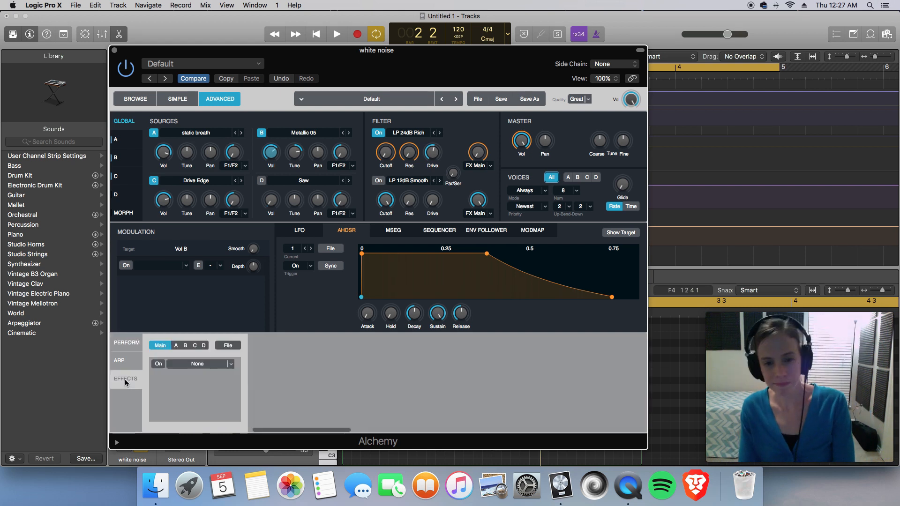
click(158, 364)
click(229, 364)
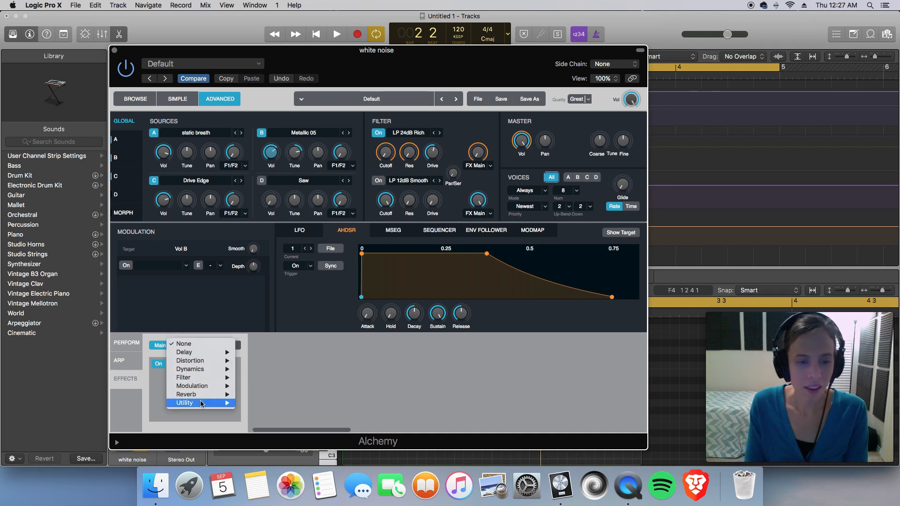
mouse_move(200, 394)
click(265, 395)
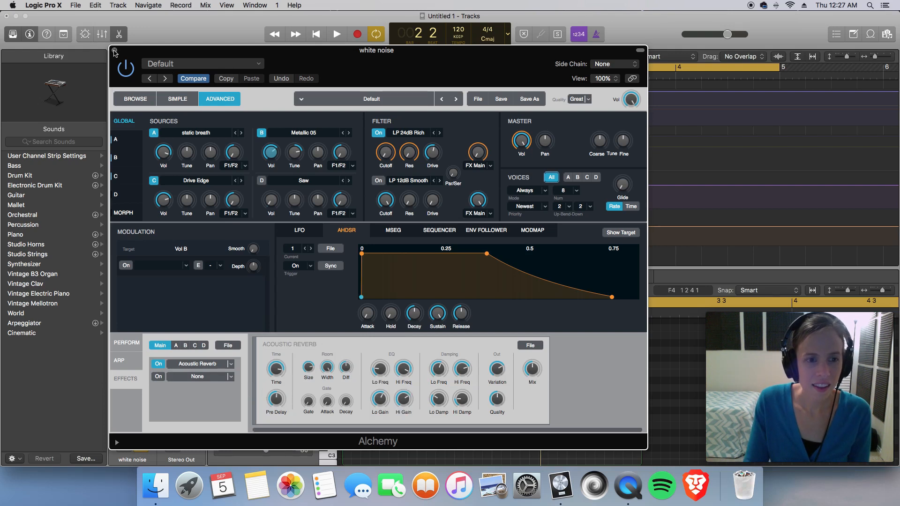
key(space)
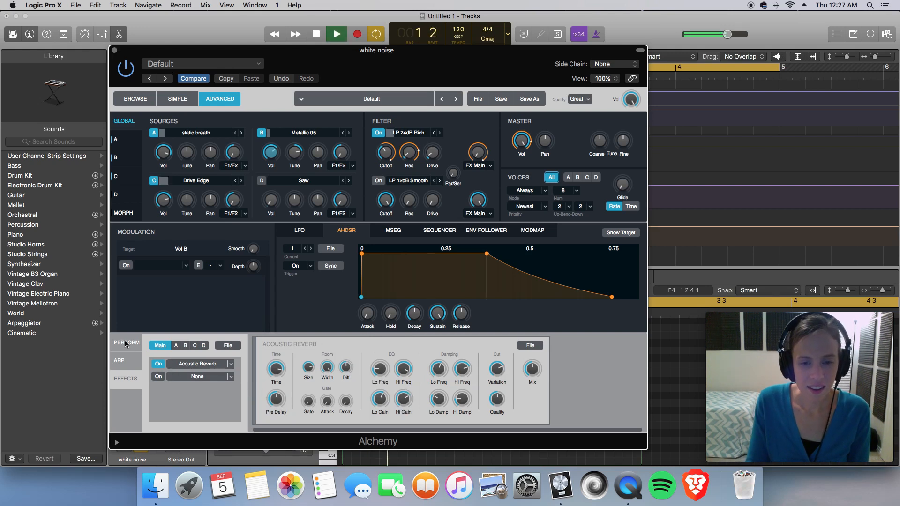
key(space)
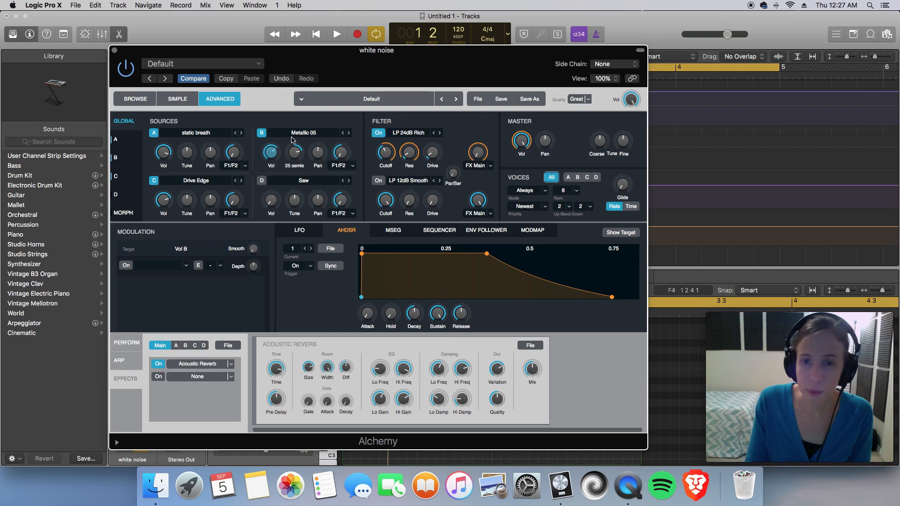
- Lower the Resonance performance knob to about 5% and Cutoff to 0%, and play back the result
click(121, 344)
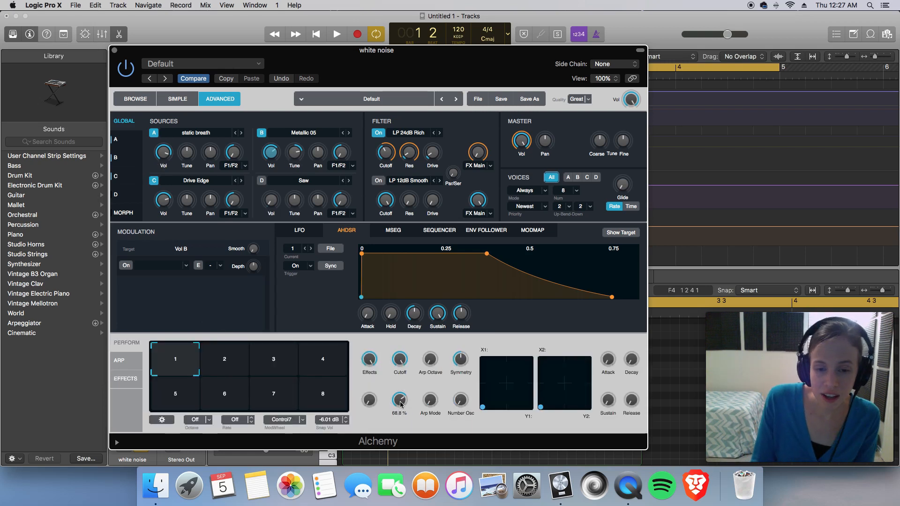
drag(397, 403, 400, 461)
drag(400, 361, 403, 488)
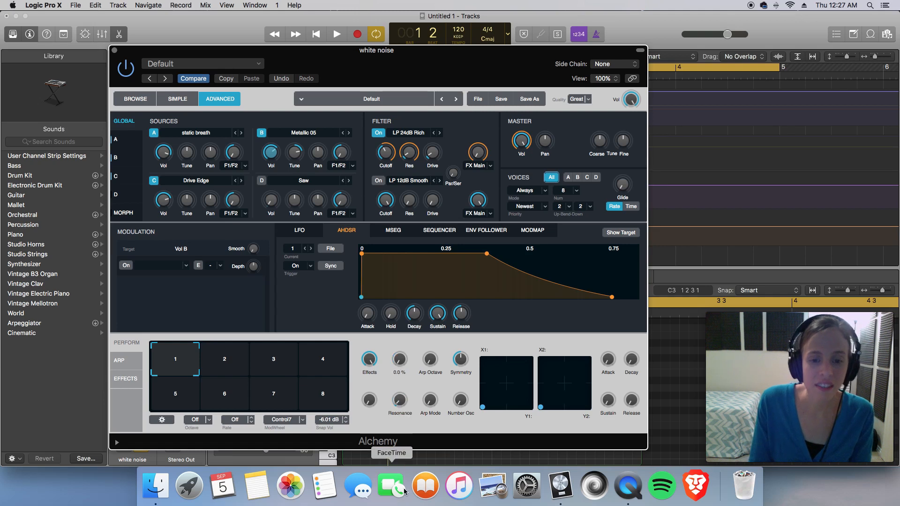
key(space)
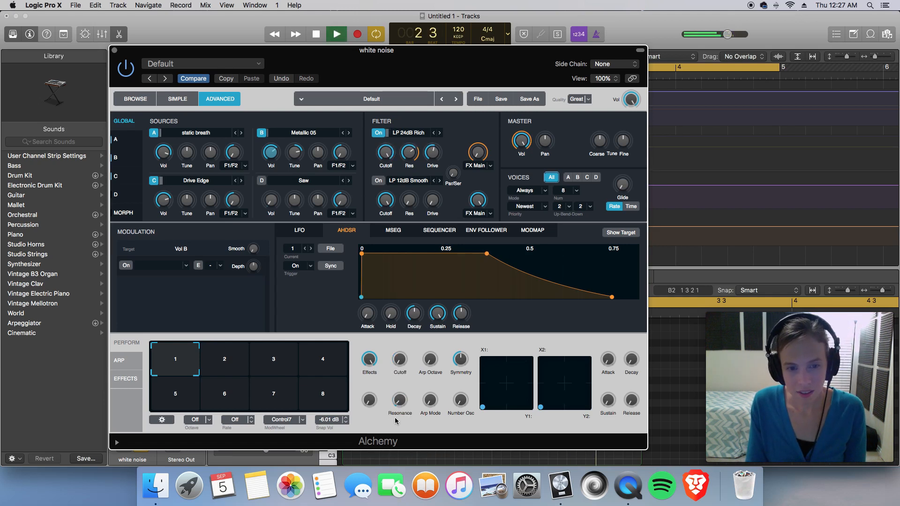
key(space)
- Lower source B's coarse tuning and play back the blended sources
drag(294, 152, 352, 352)
key(space)
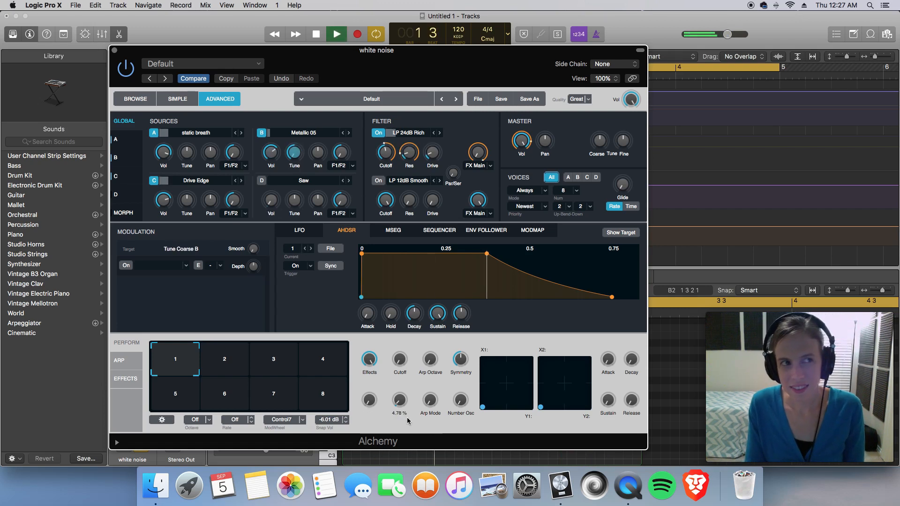
key(space)
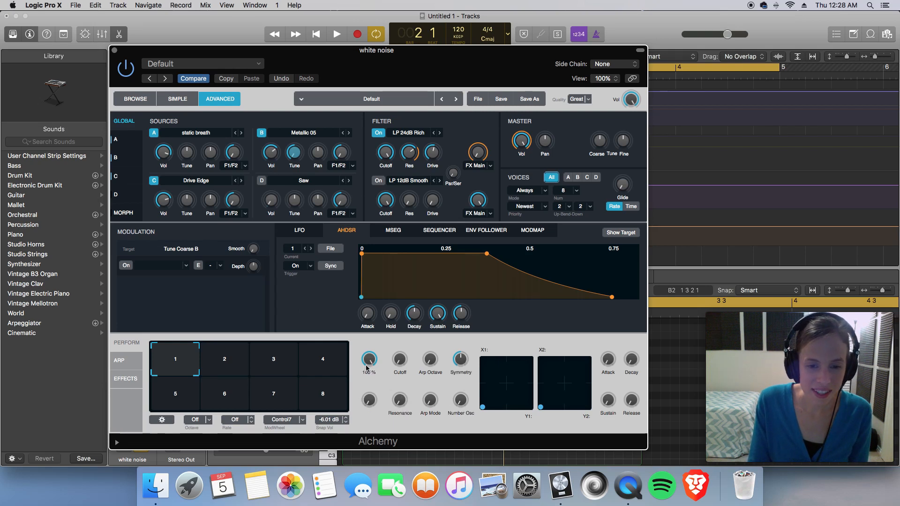
- Set the Effects performance knob to 0%, switch source B off, and audition the sound before and after muting it
drag(368, 364, 370, 435)
key(space)
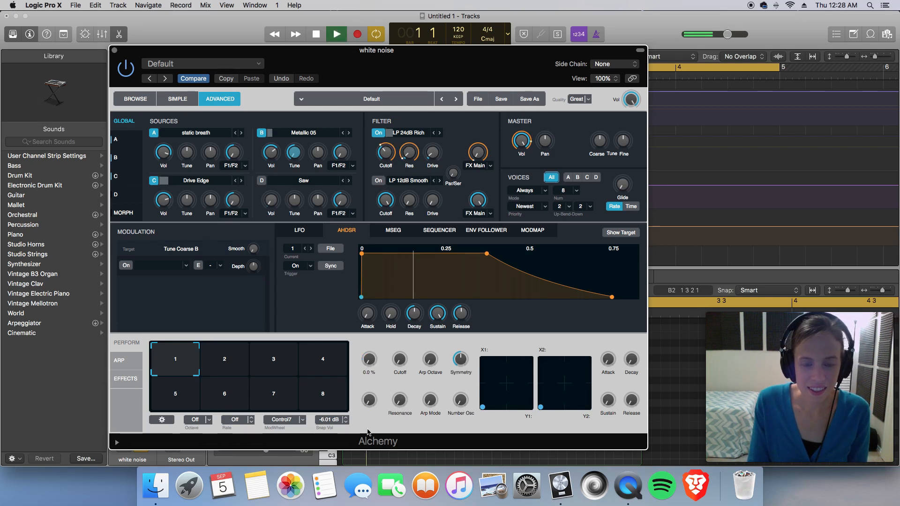
key(space)
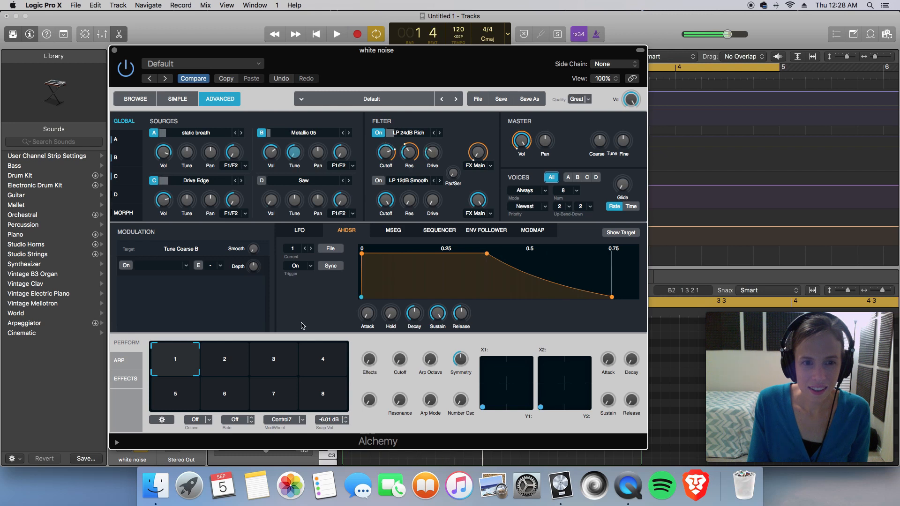
key(space)
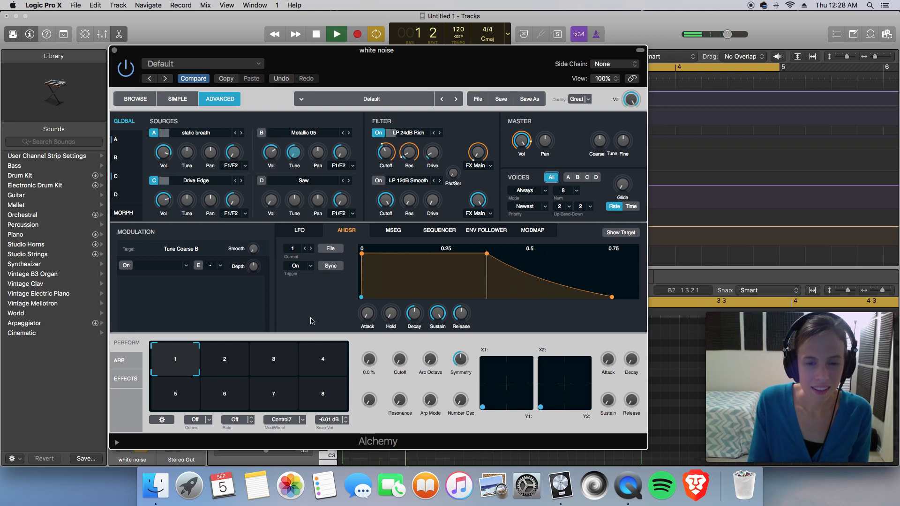
key(space)
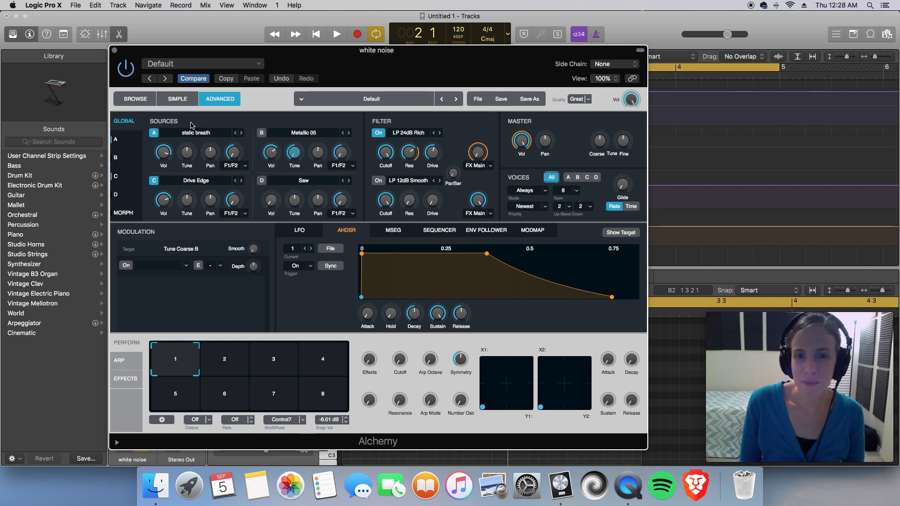
- Close the instrument window and delete the stray Vol B automation points around bar 3 on the second white noise track
click(114, 49)
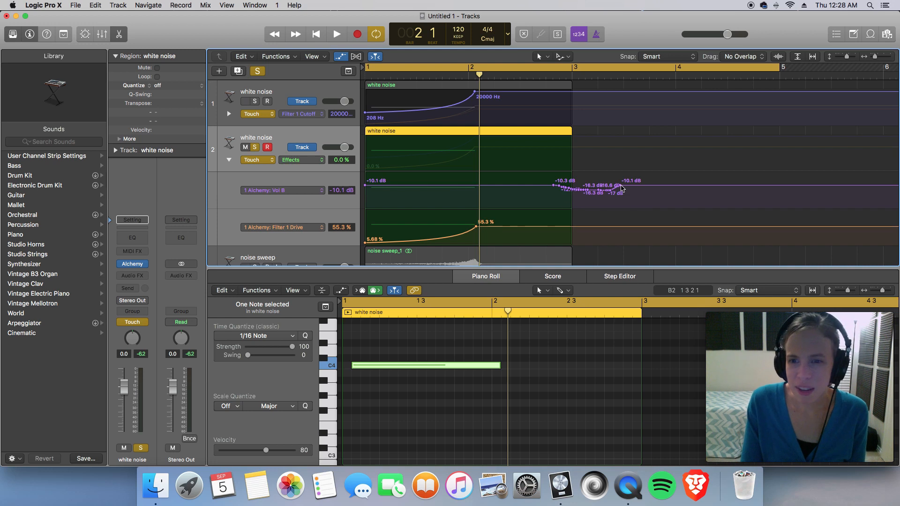
drag(620, 186, 321, 188)
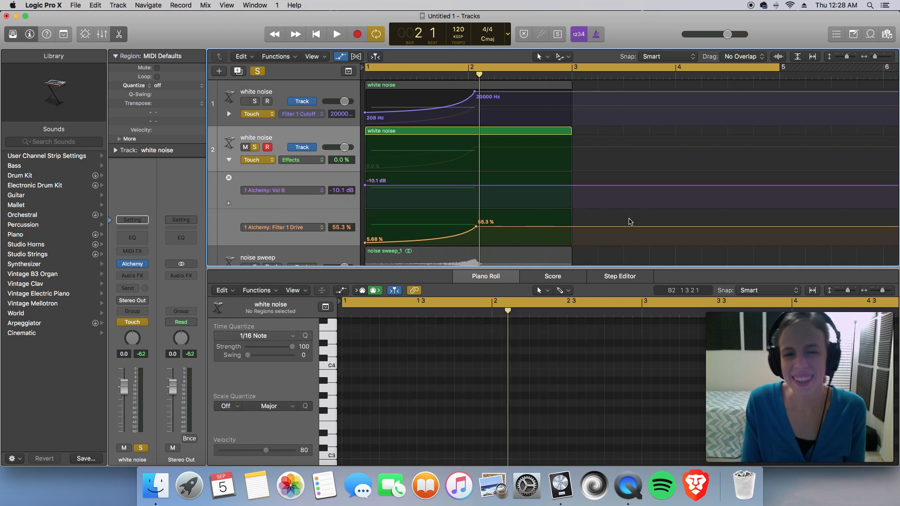